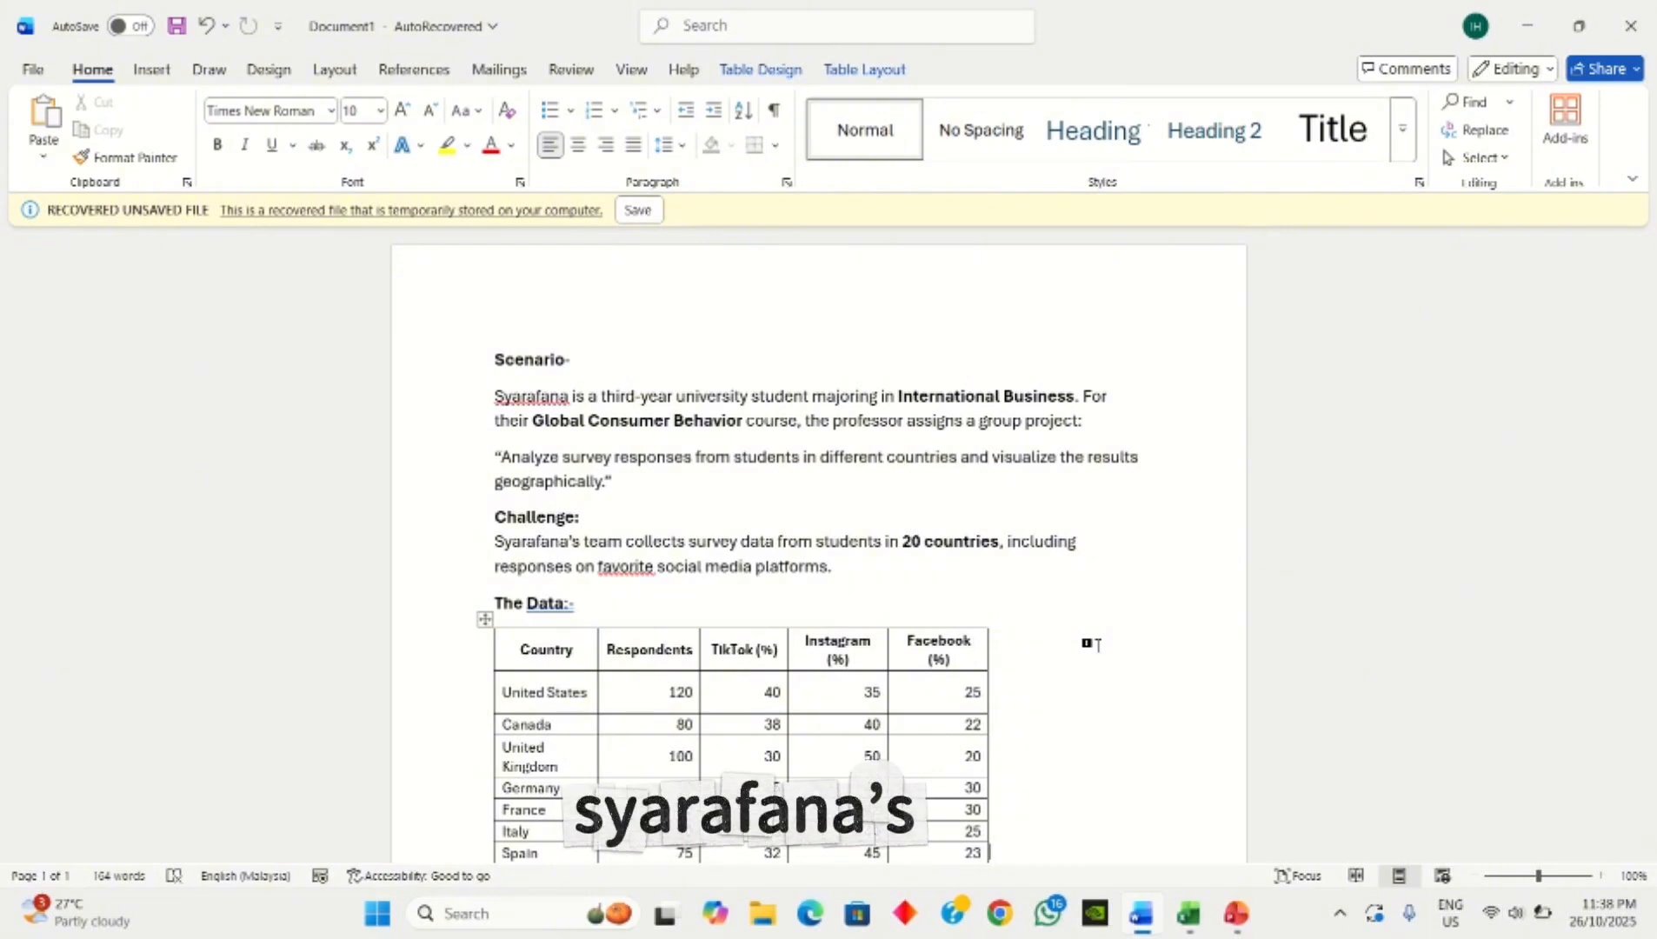
Step: Copy the entire survey data table under "The Data" heading, from the Country header through the Saudi Arabia row
scroll(1092, 644, down, 3)
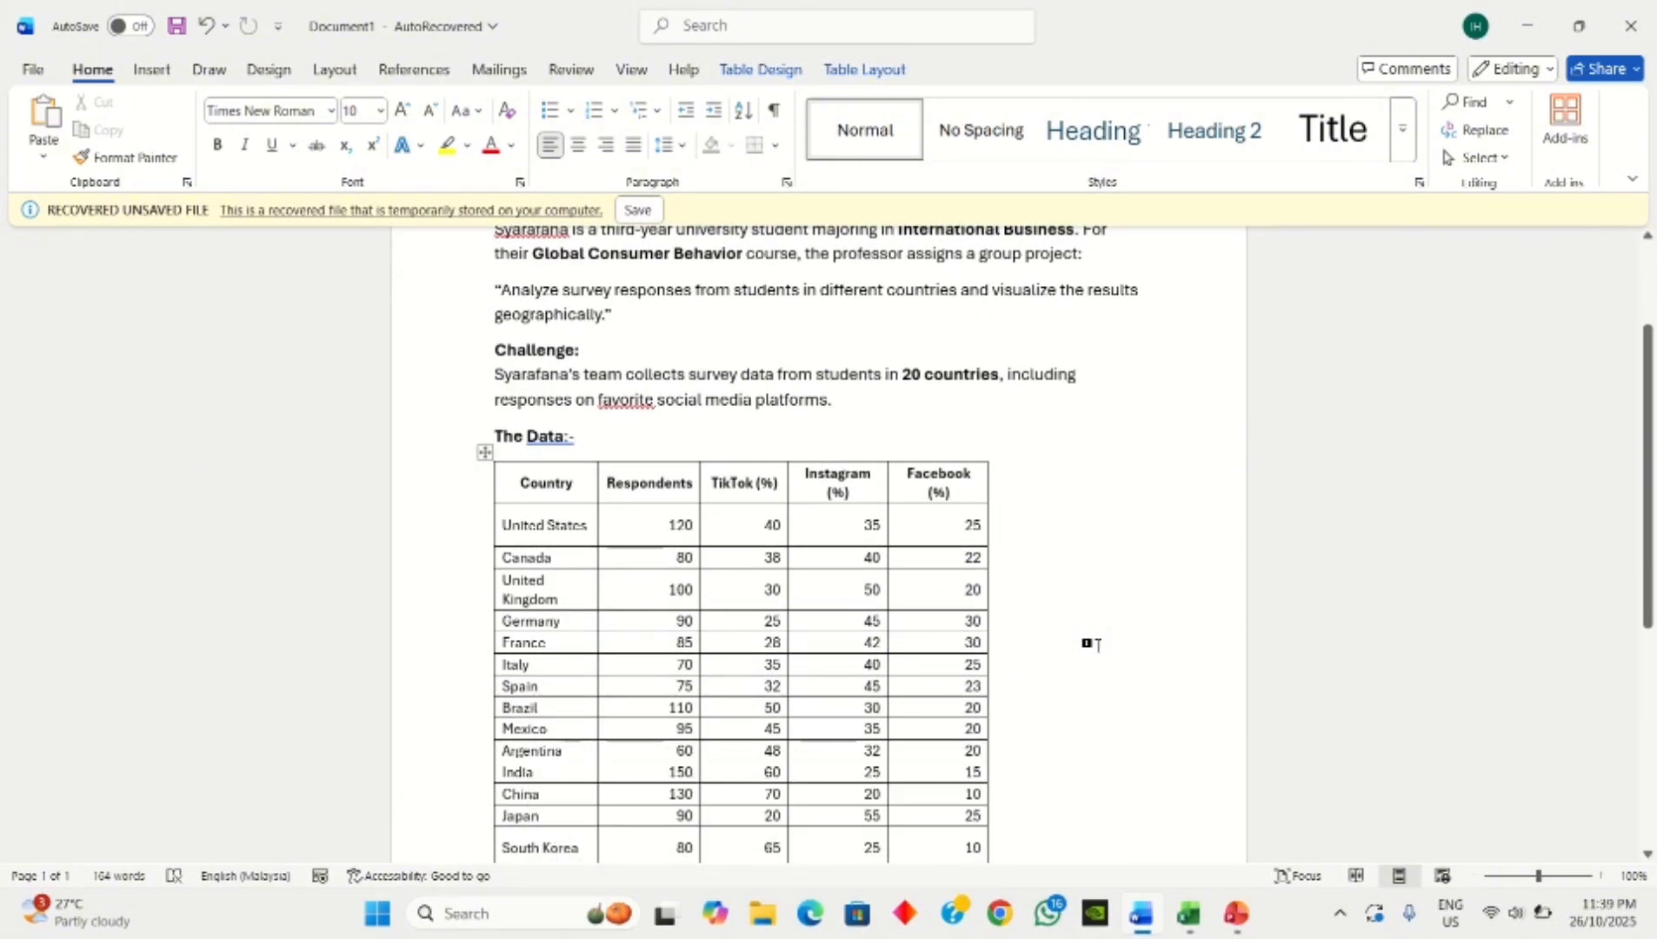
scroll(1092, 643, down, 3)
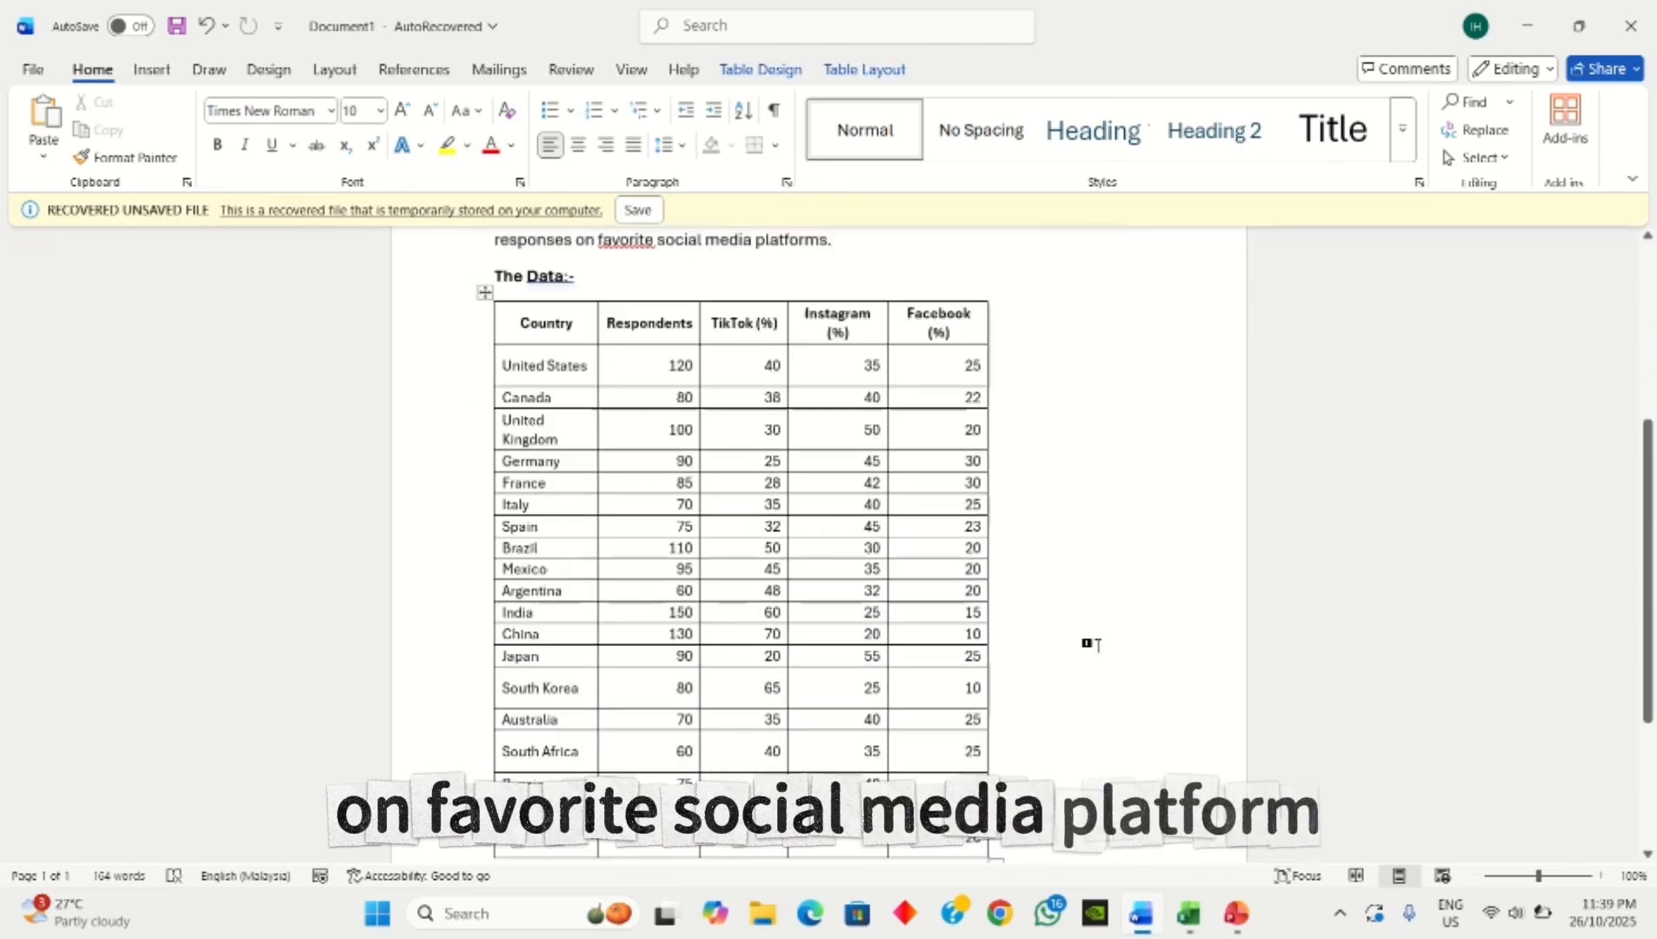
scroll(1098, 646, up, 1)
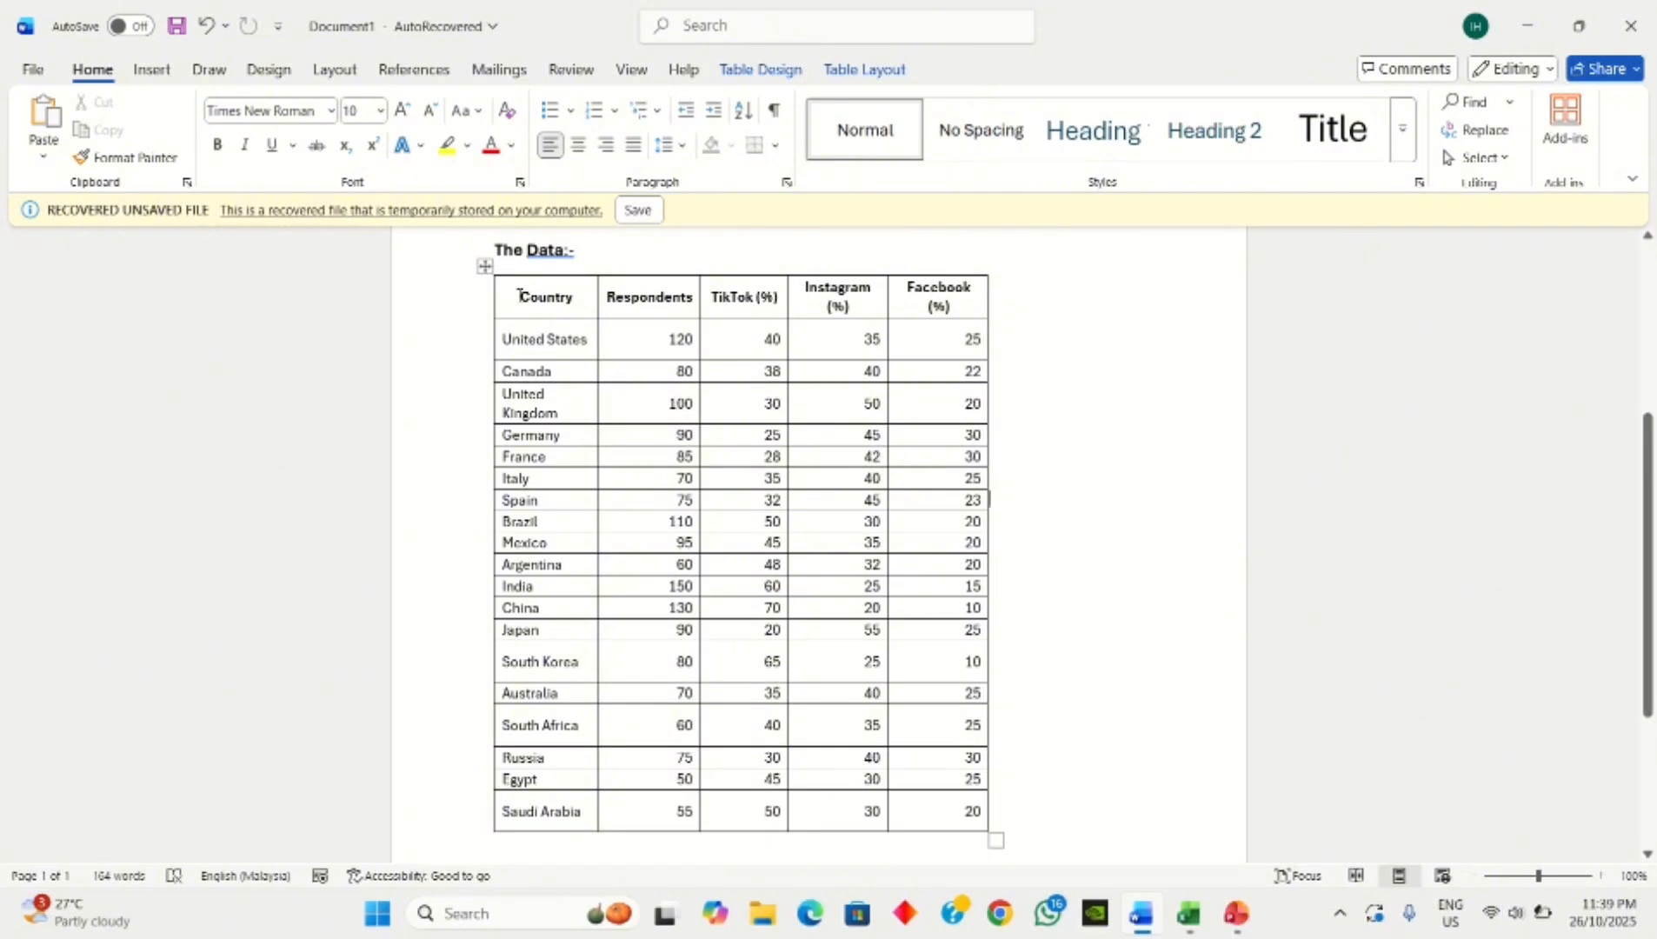
drag(514, 294, 959, 801)
key(ctrl+c)
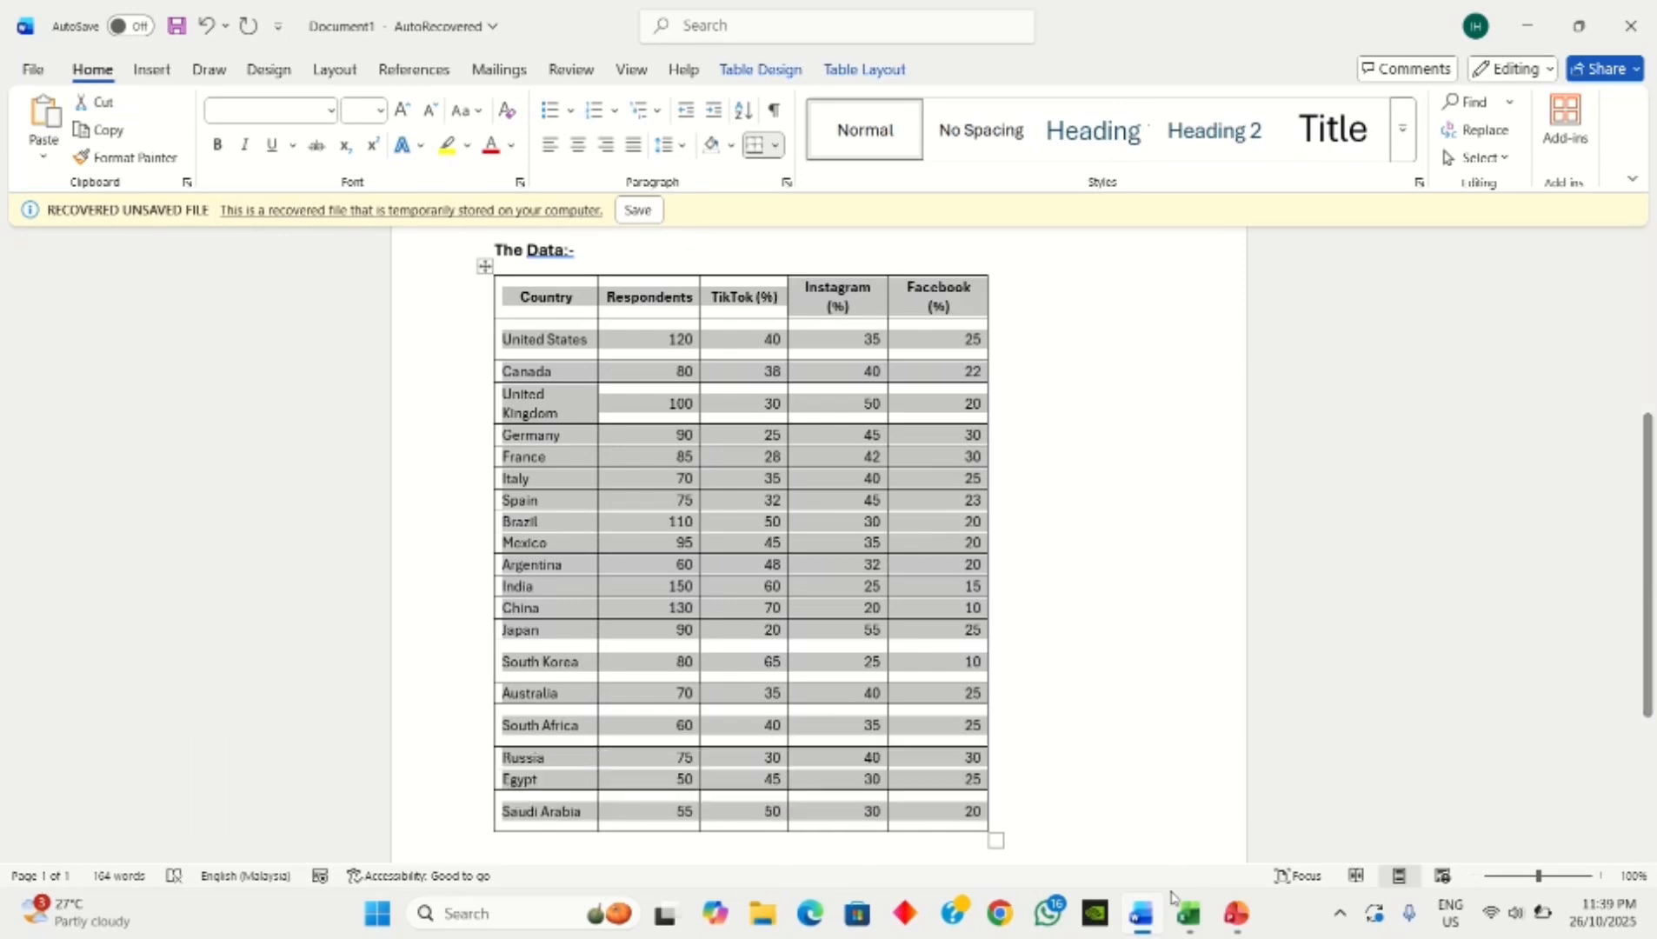
Step: Switch to the blank Excel workbook and paste the copied survey table starting at cell B3, accepting the size mismatch
click(1185, 915)
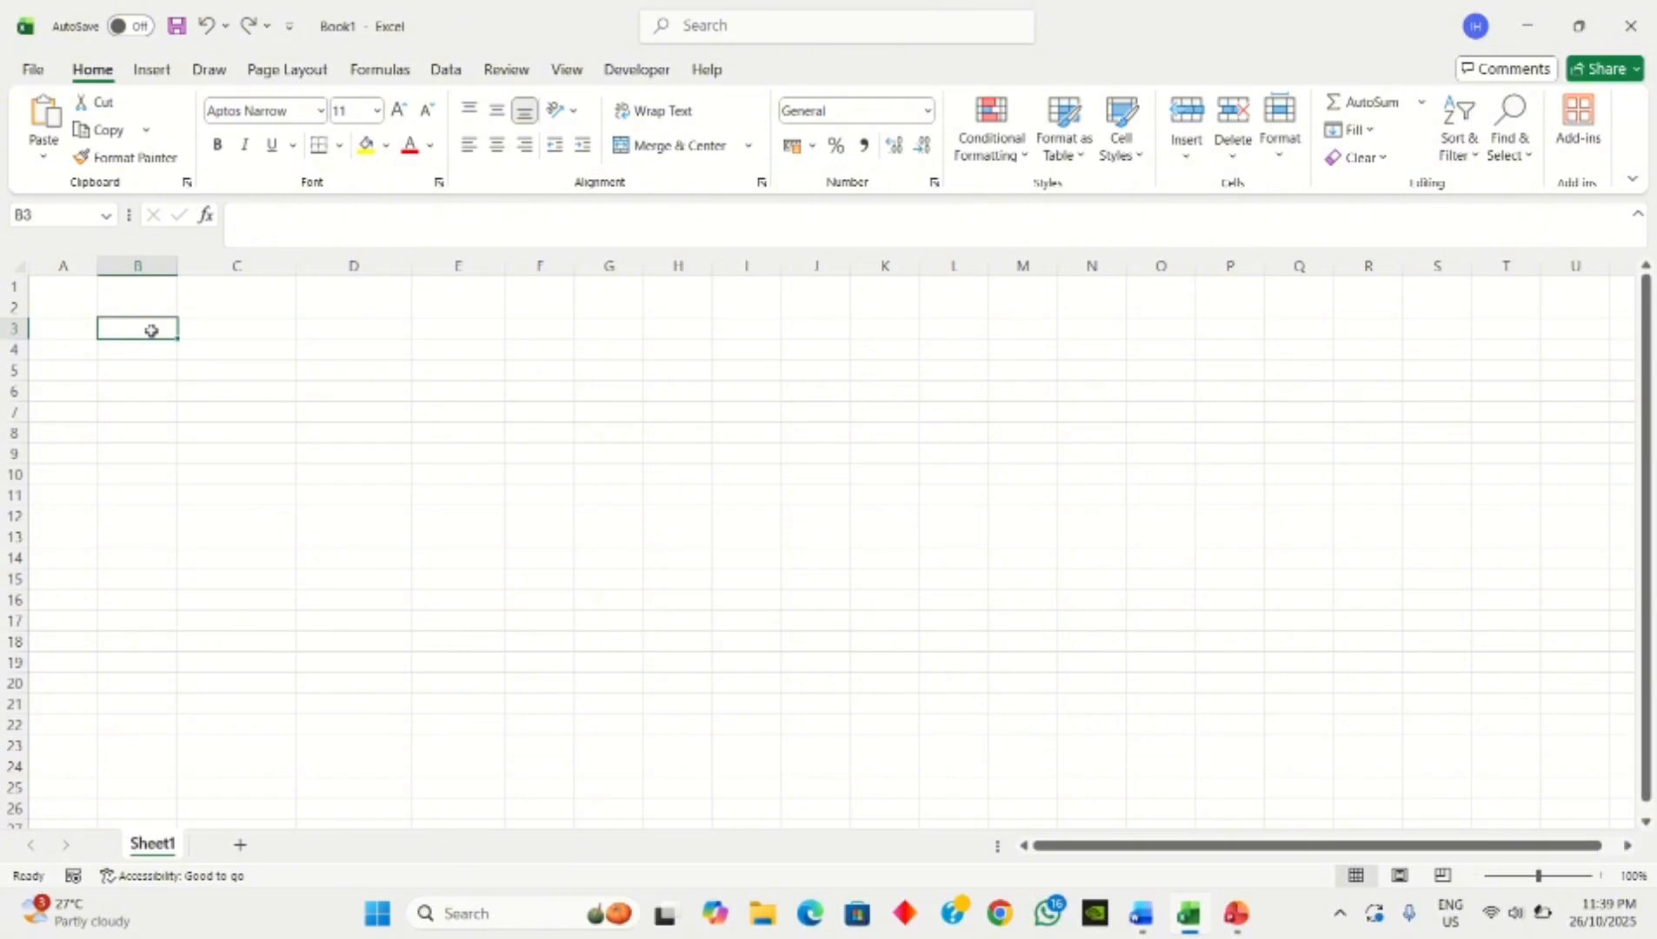
drag(151, 330, 512, 747)
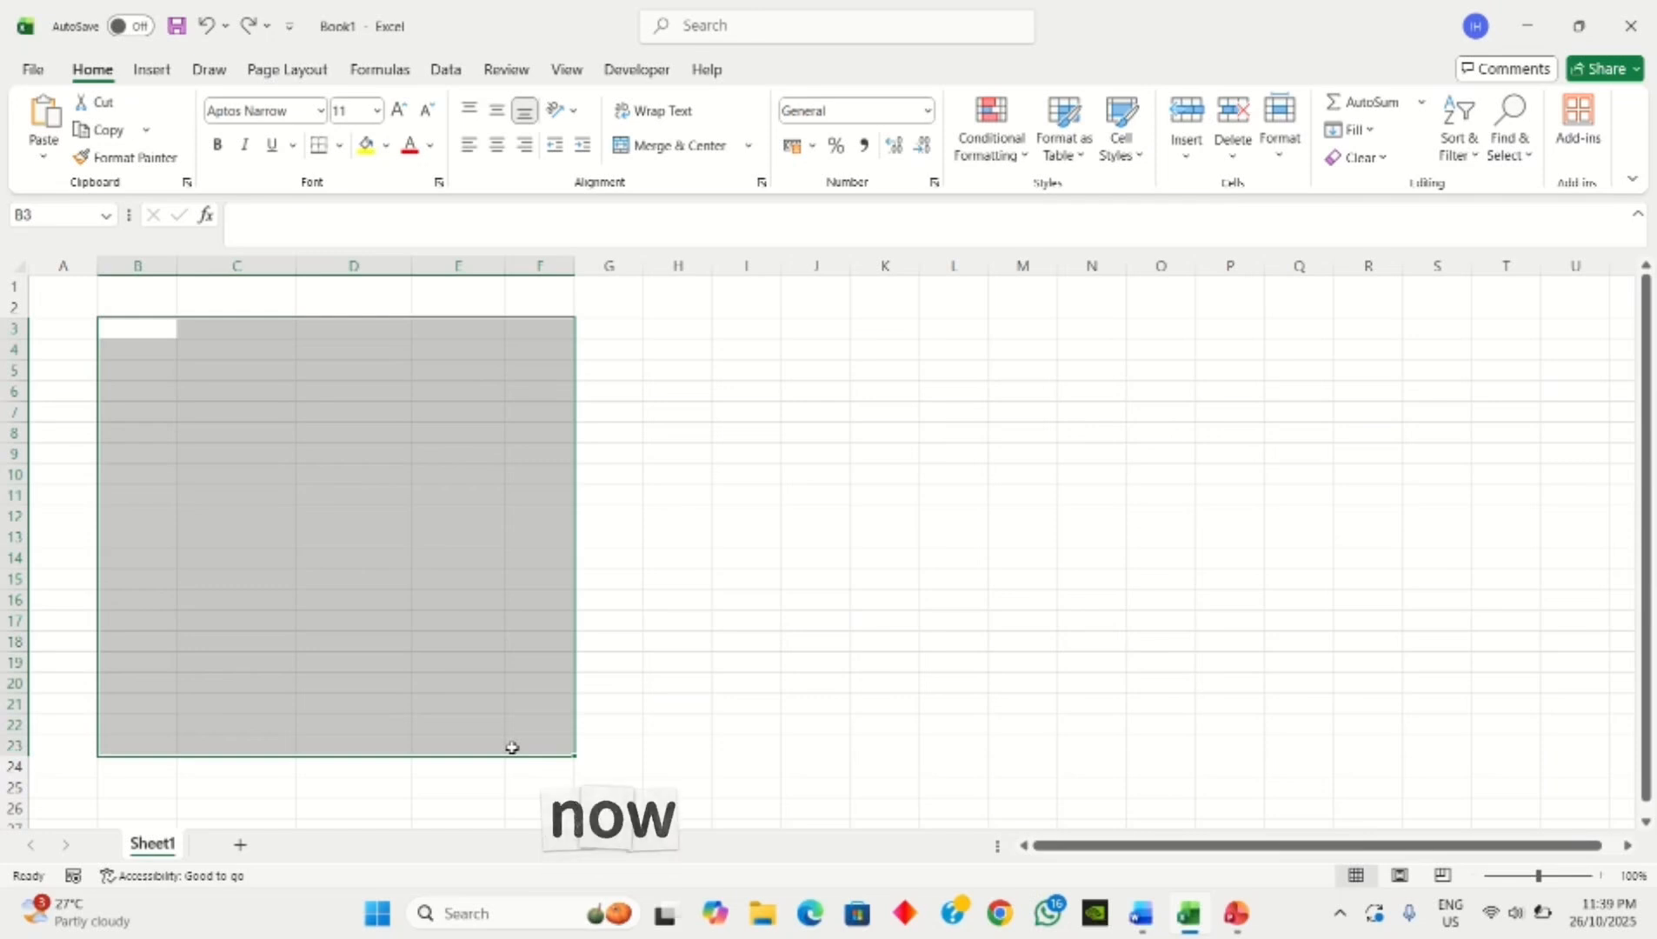
key(ctrl+v)
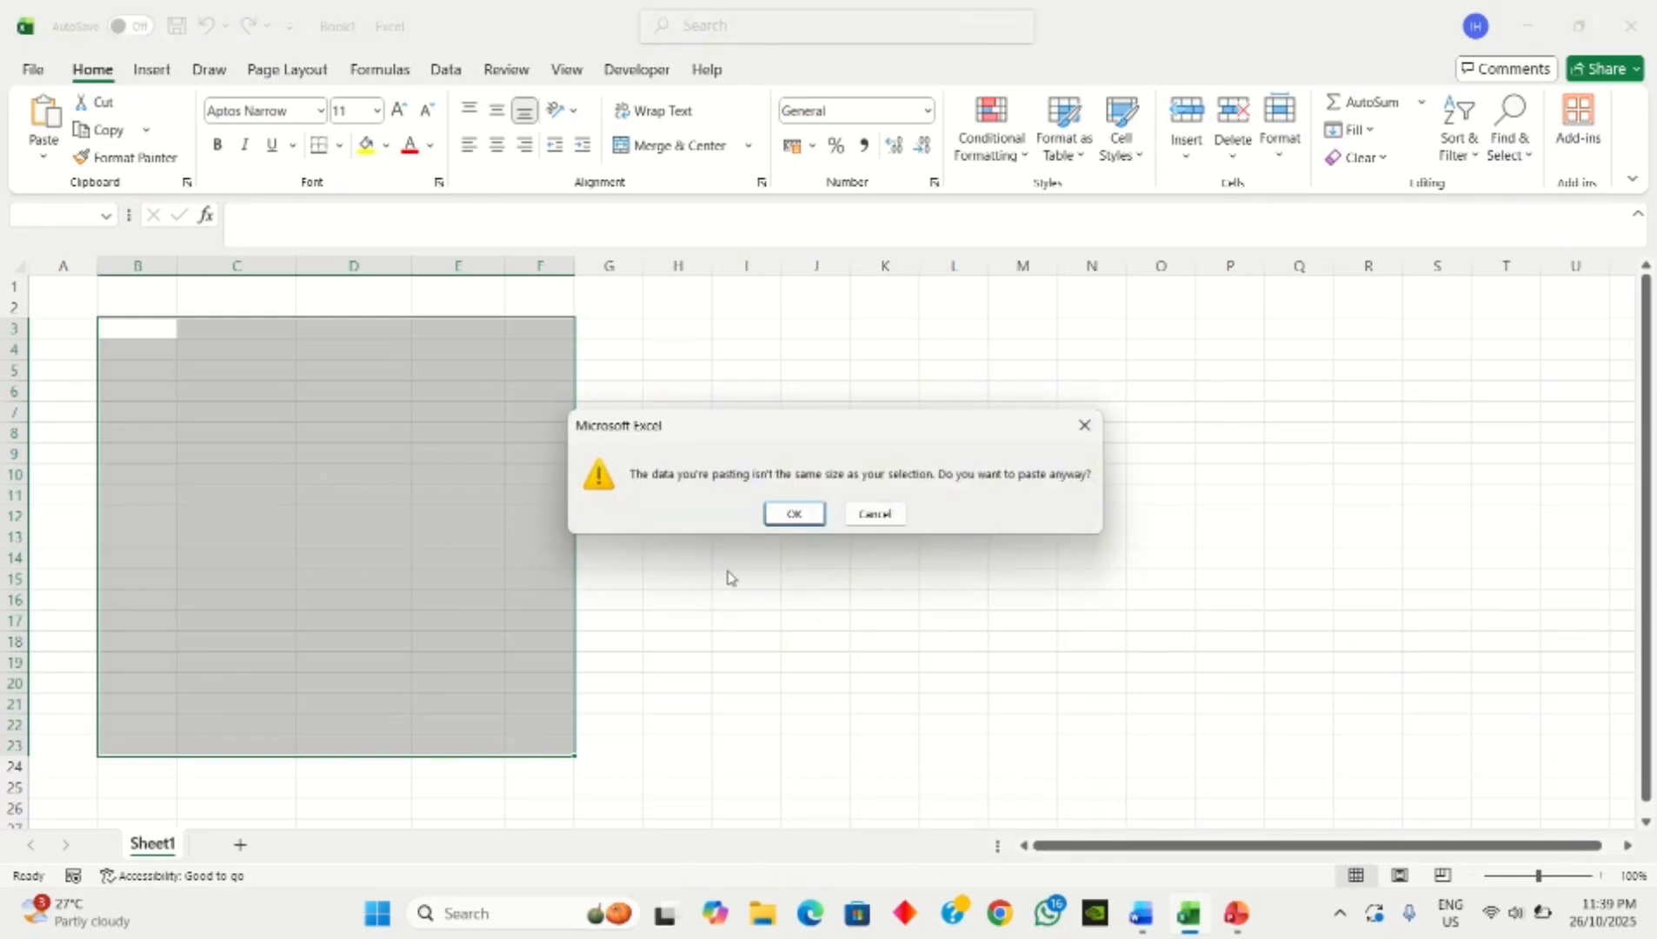
click(795, 514)
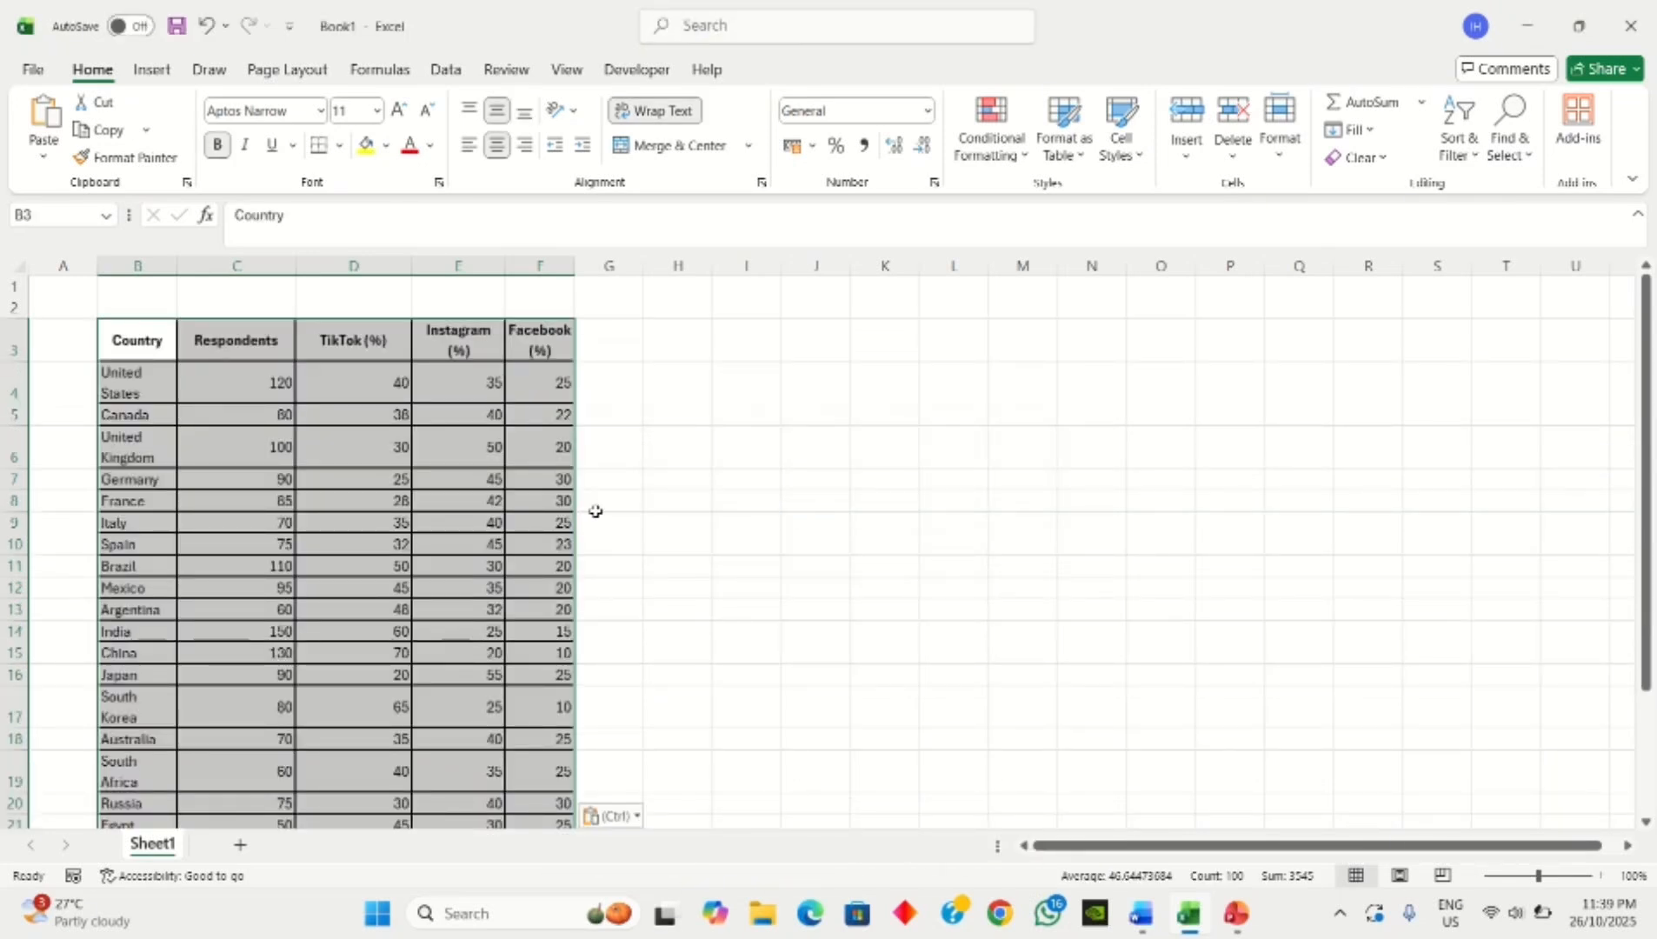
click(610, 368)
scroll(513, 430, down, 4)
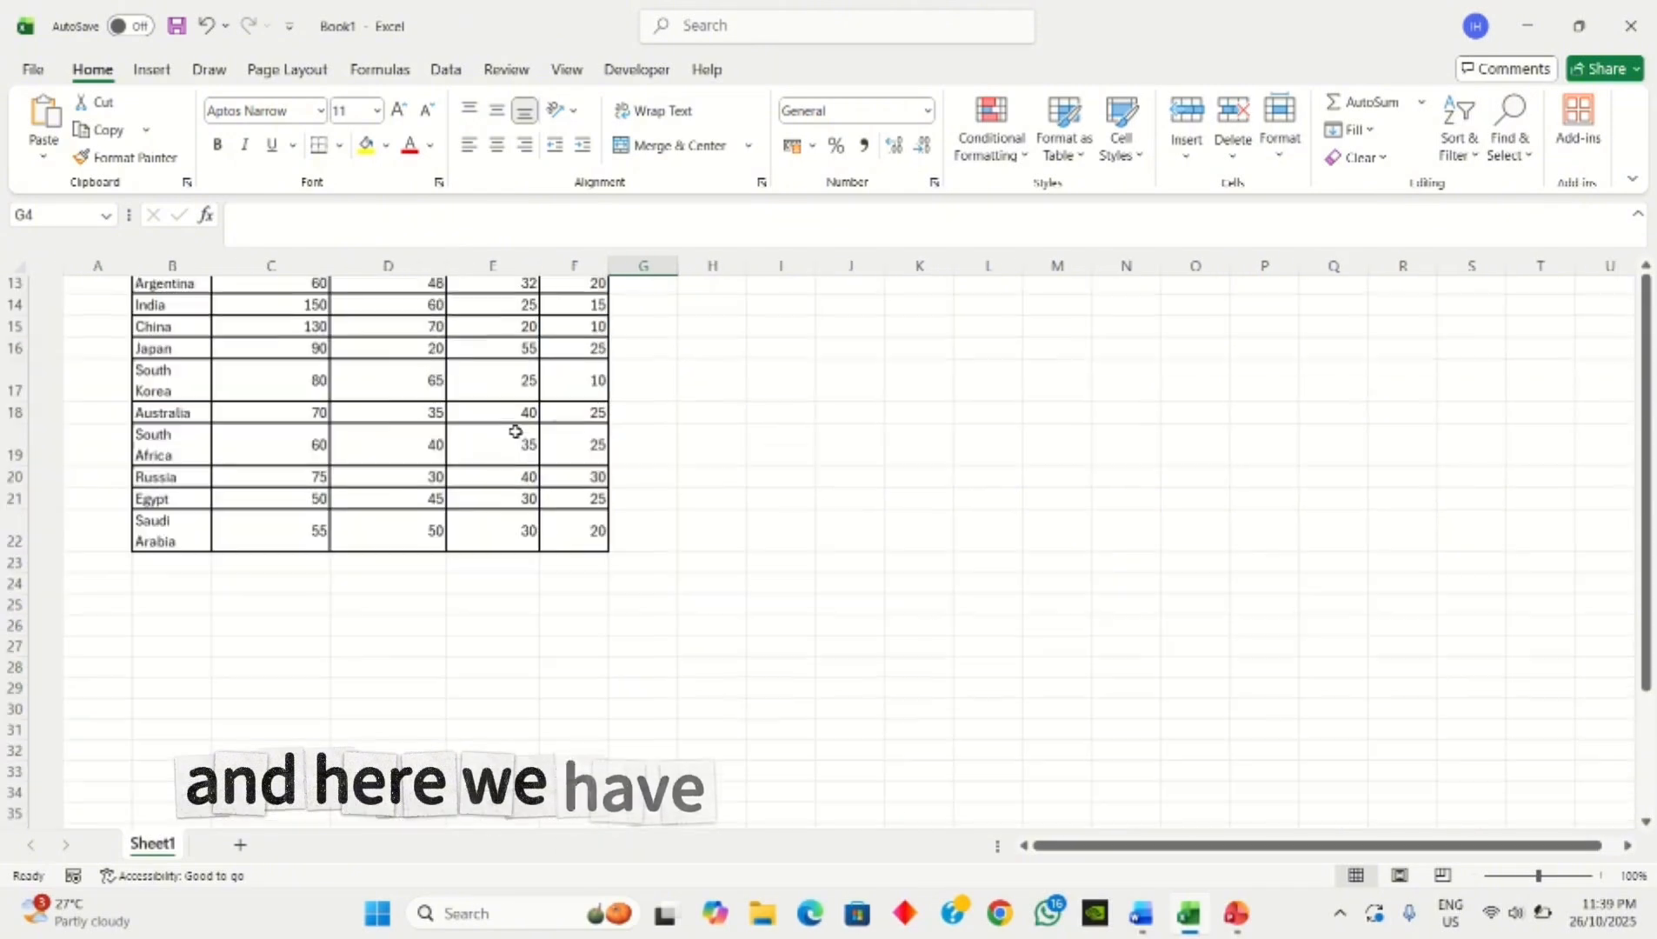
scroll(515, 430, up, 3)
scroll(513, 430, up, 2)
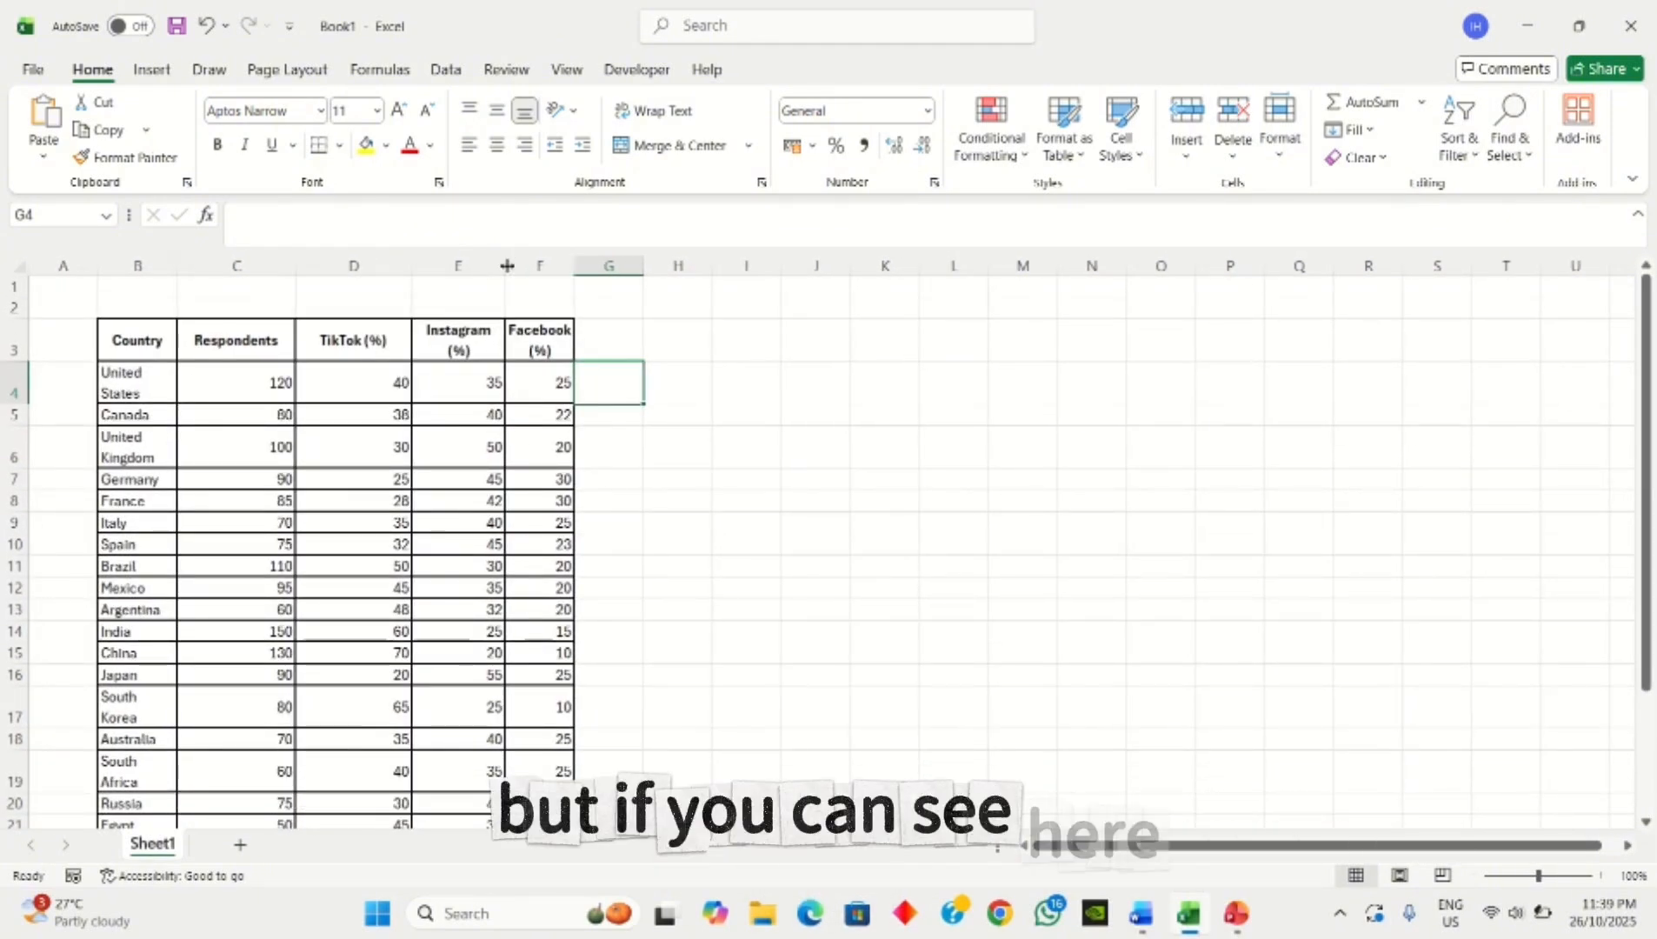
Step: Widen the Instagram (%) and Facebook (%) columns so each header fits on one line
drag(507, 265, 637, 268)
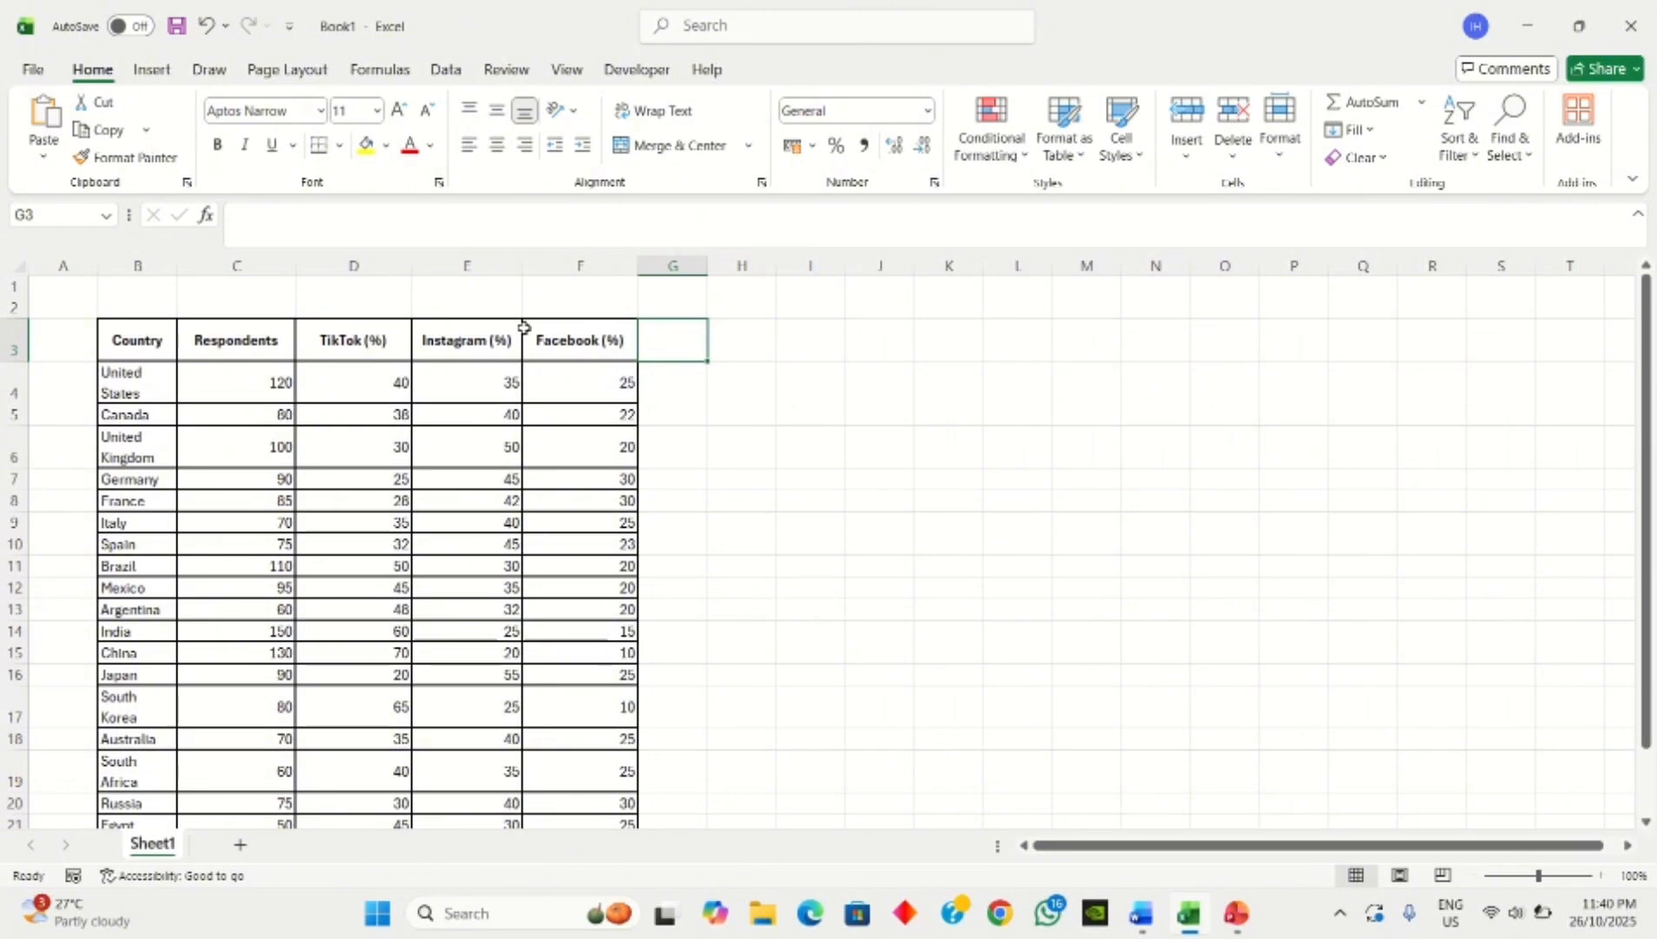
scroll(425, 330, down, 2)
scroll(425, 330, up, 3)
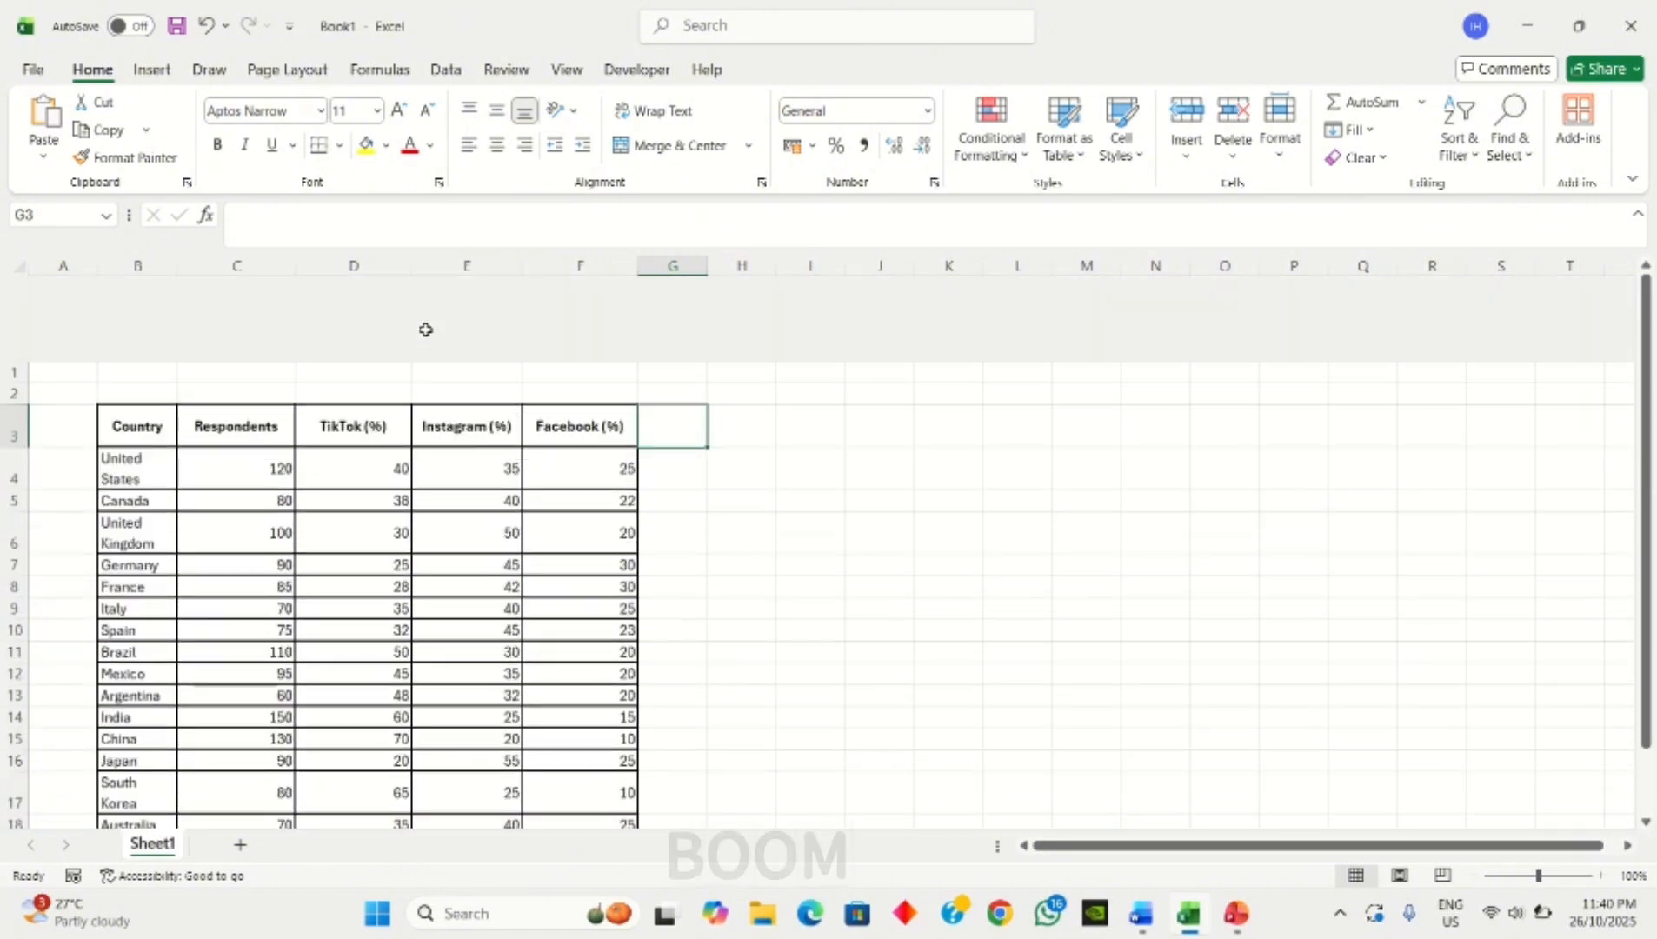
Step: Convert the survey data in B3:F22 into an Excel table with the first row as headers
click(179, 400)
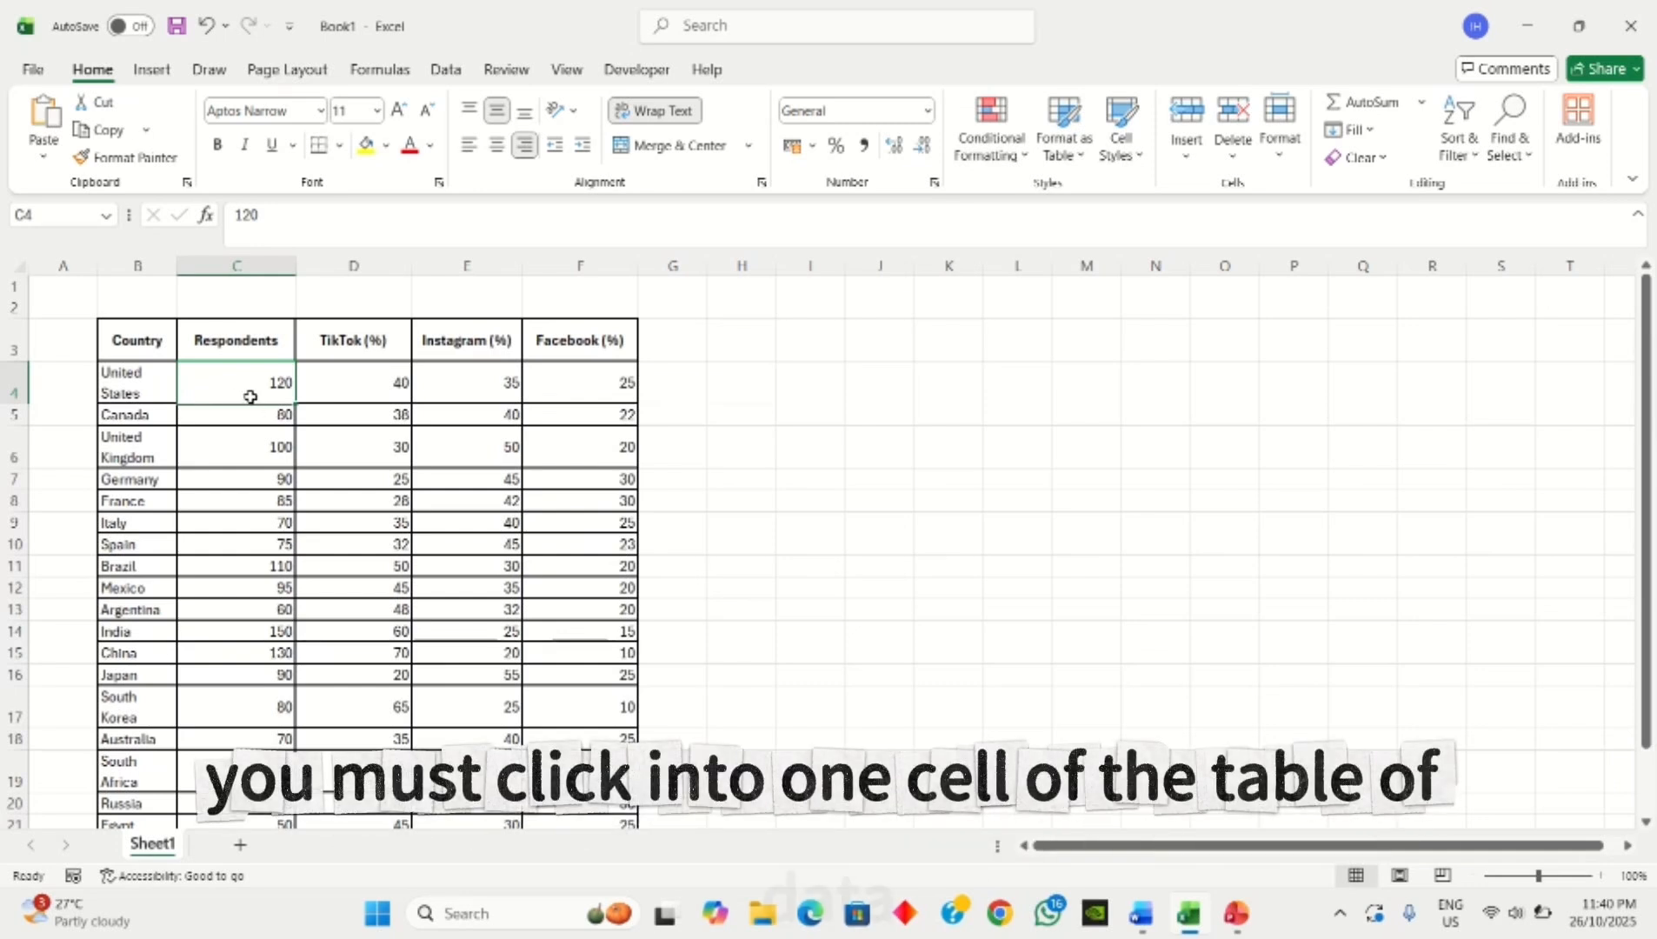
key(ctrl+t)
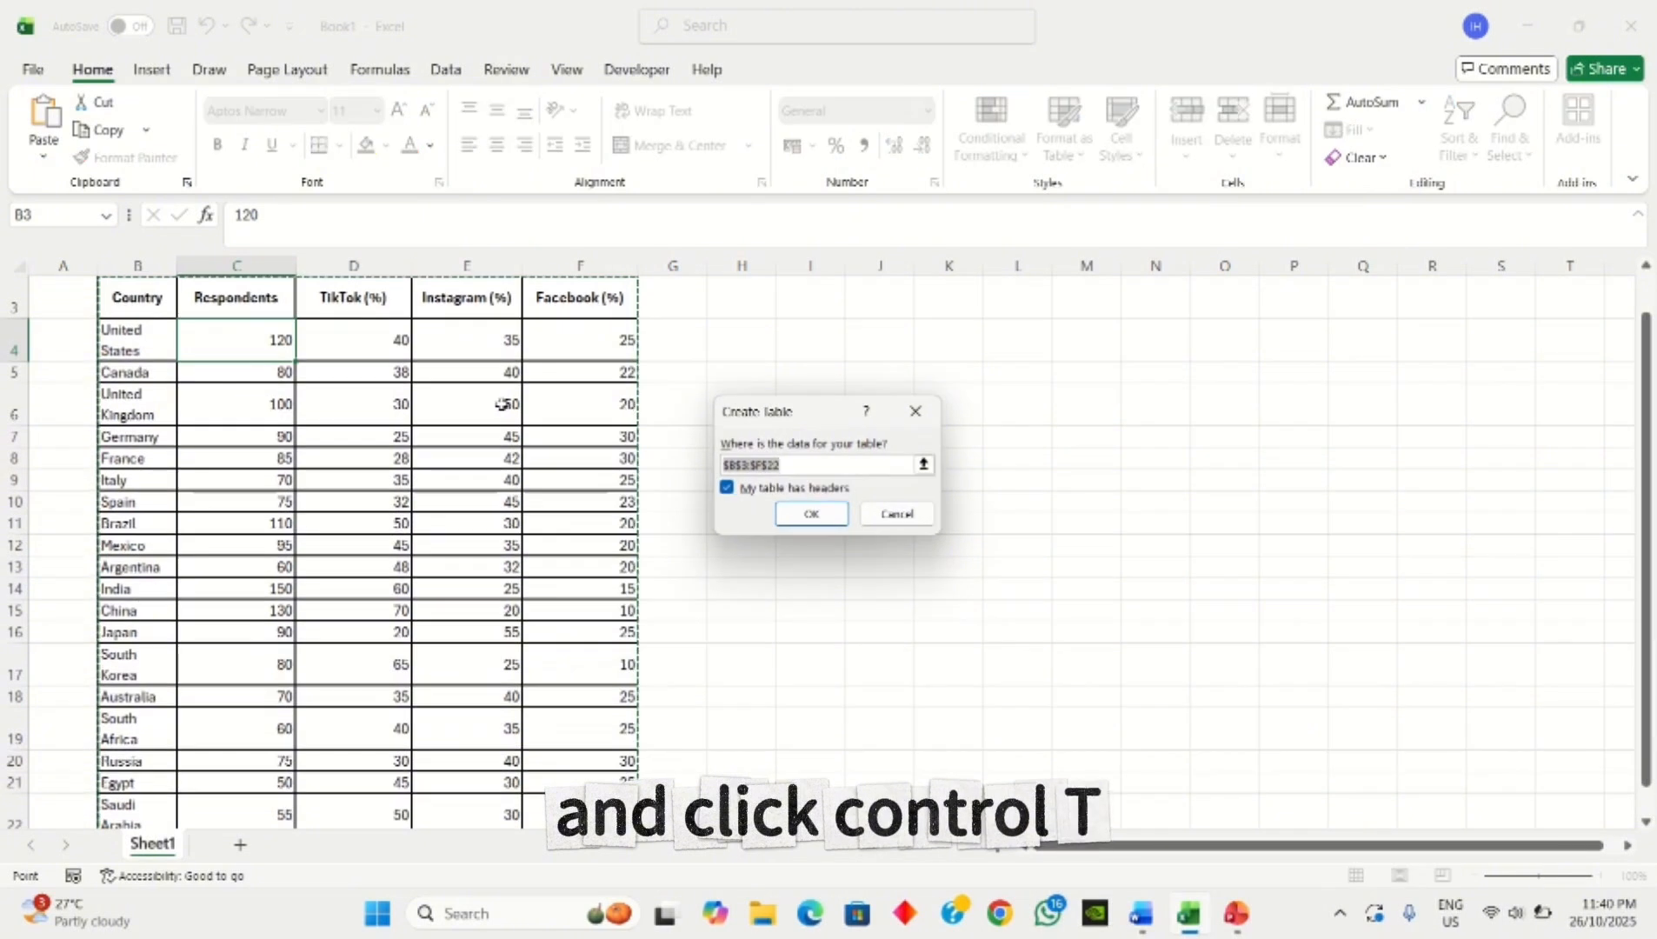
click(727, 489)
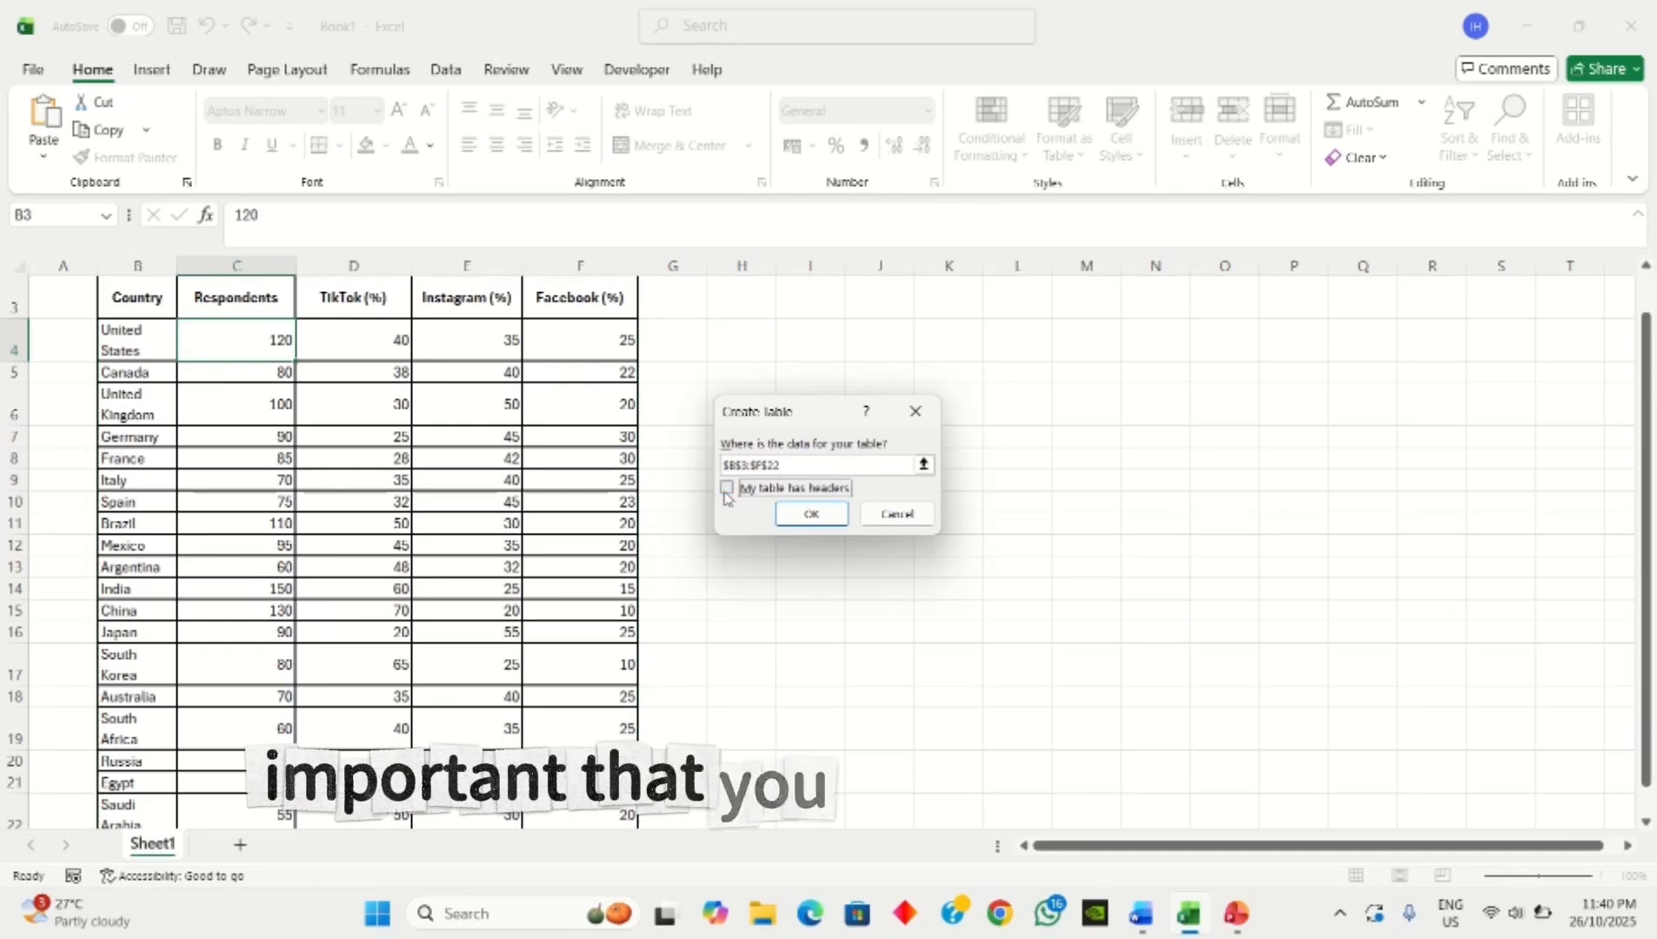
click(726, 488)
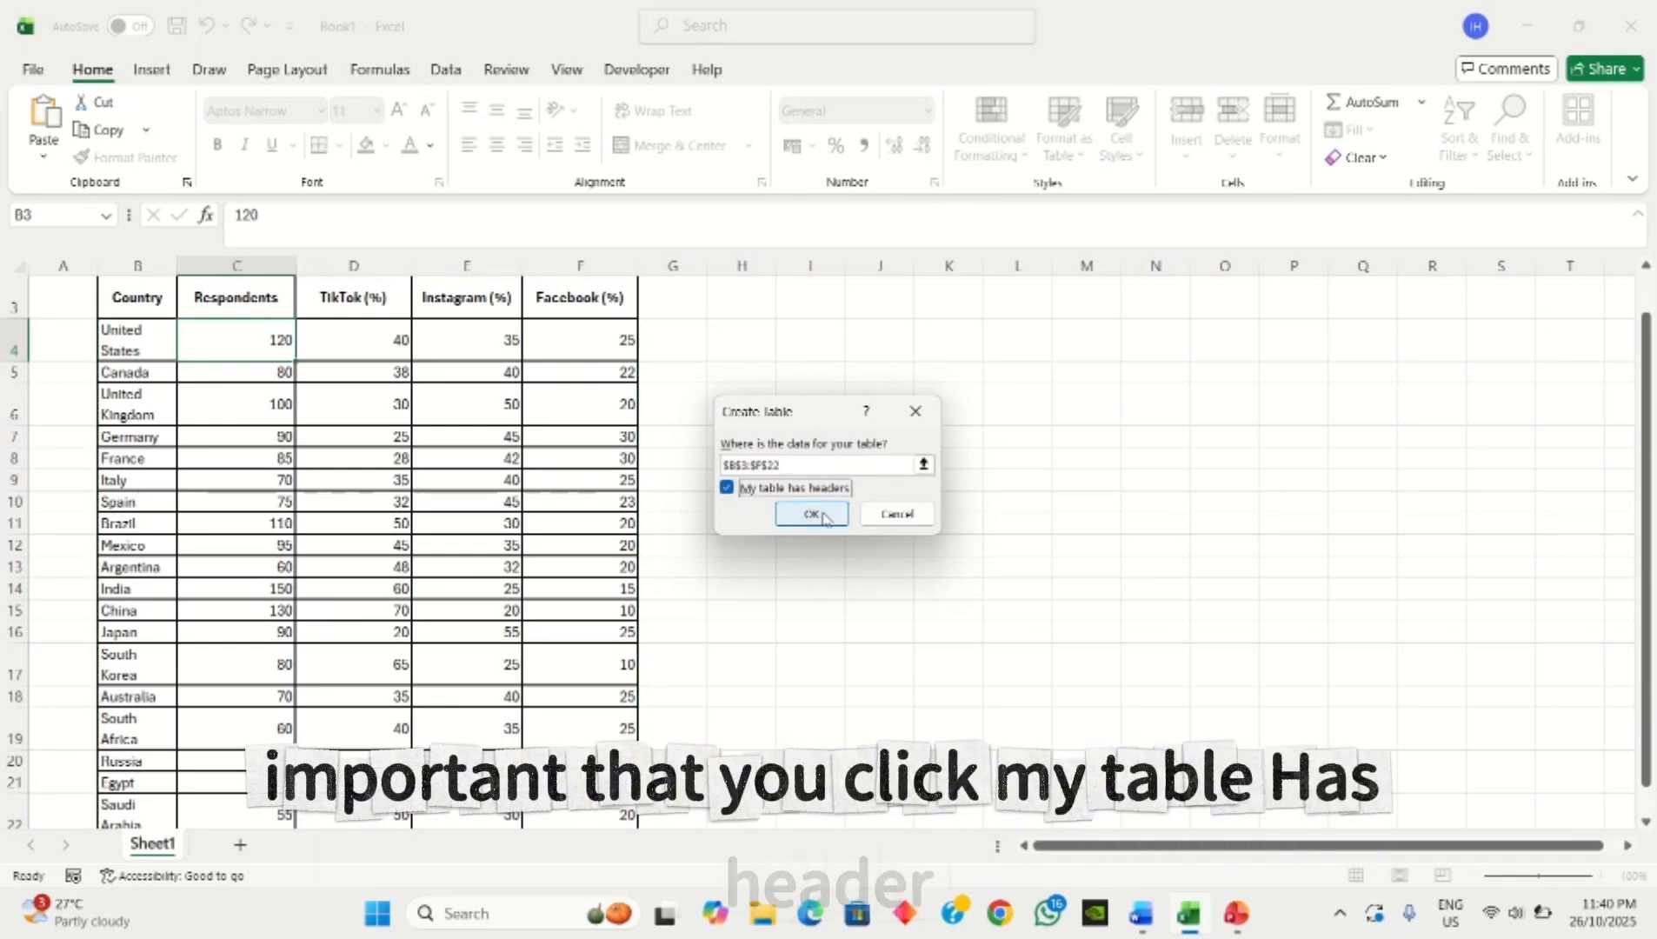
click(811, 513)
click(673, 410)
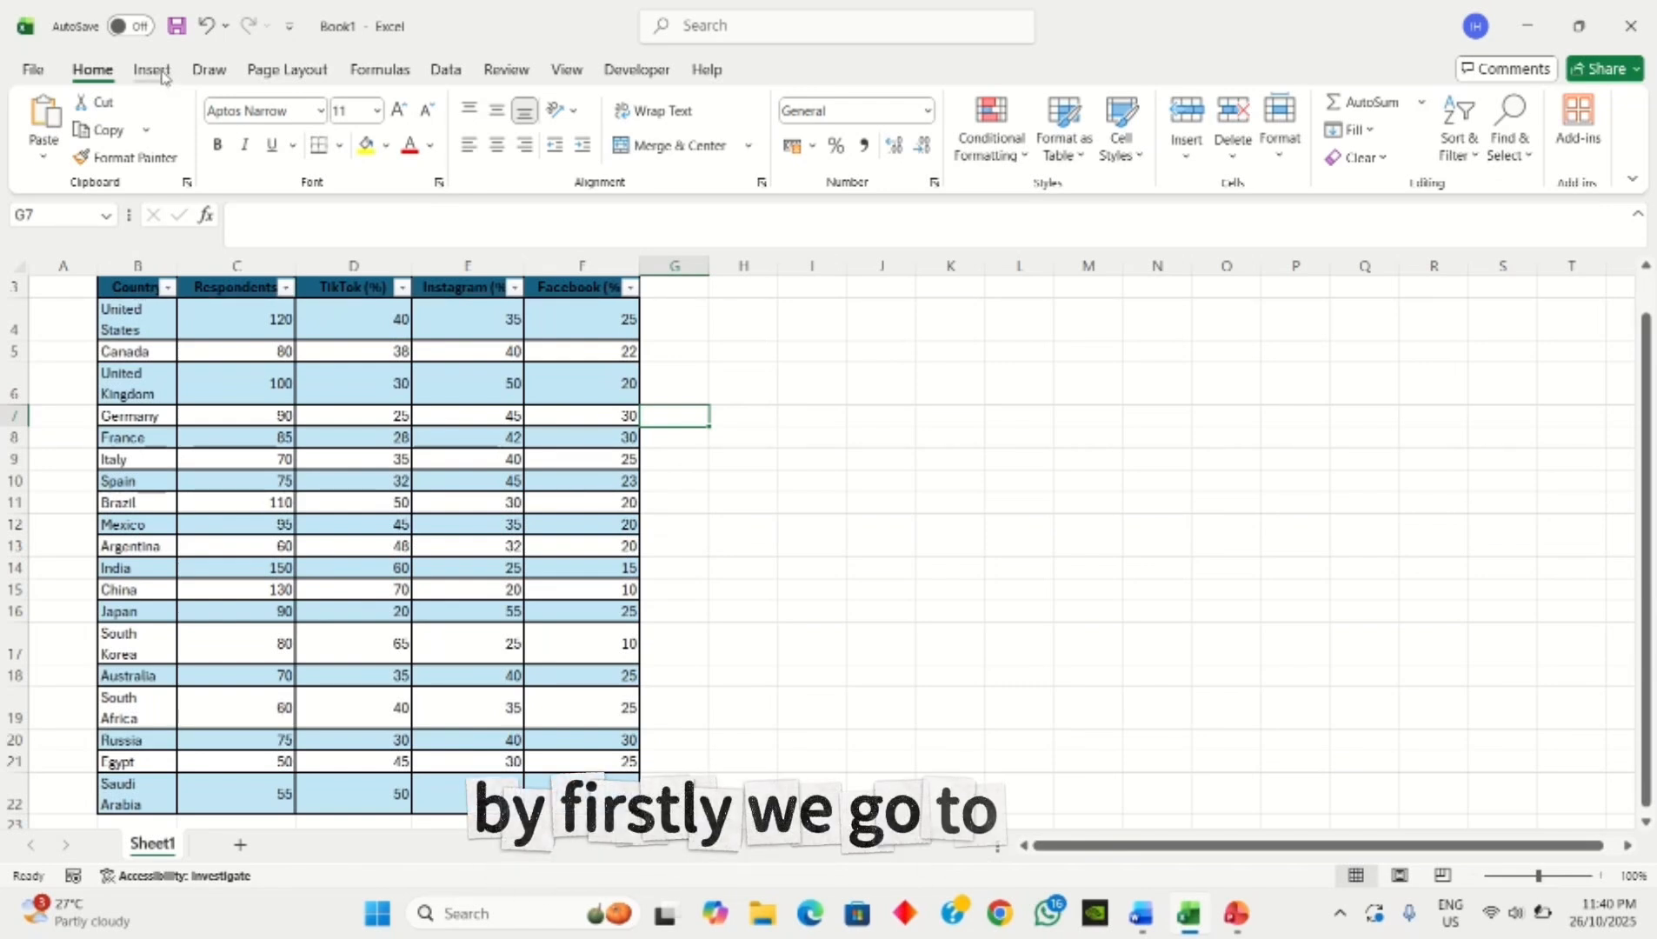
Step: Insert a Filled Map chart from the Country and TikTok (%) values and place it beside the table
click(153, 70)
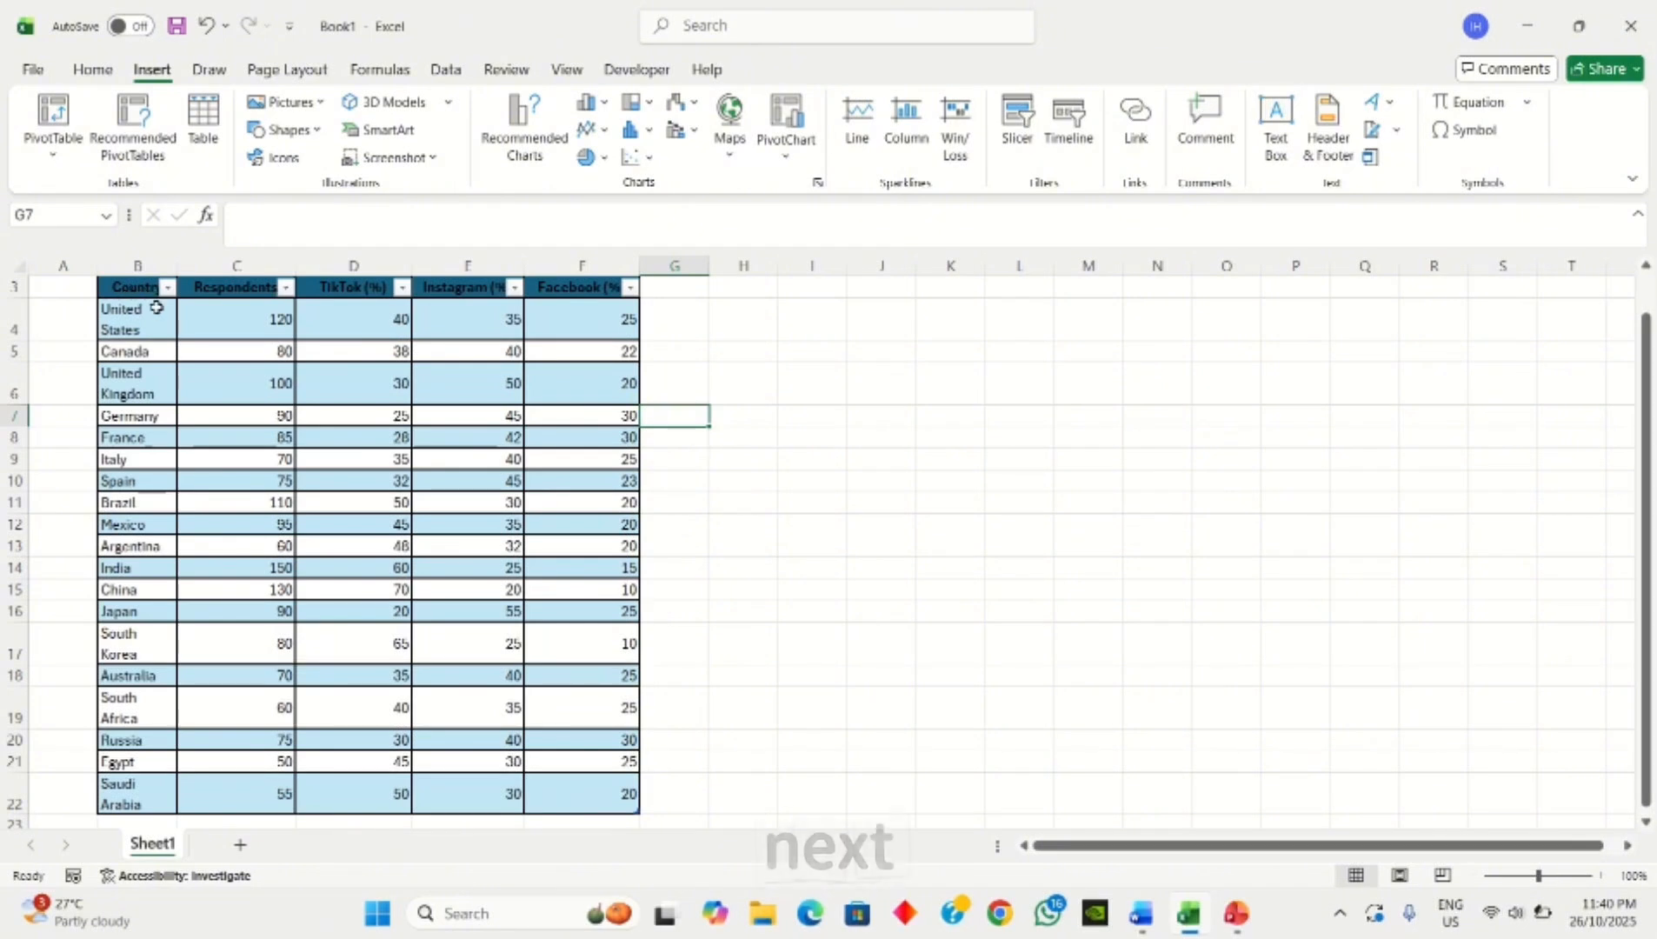
drag(157, 315, 150, 762)
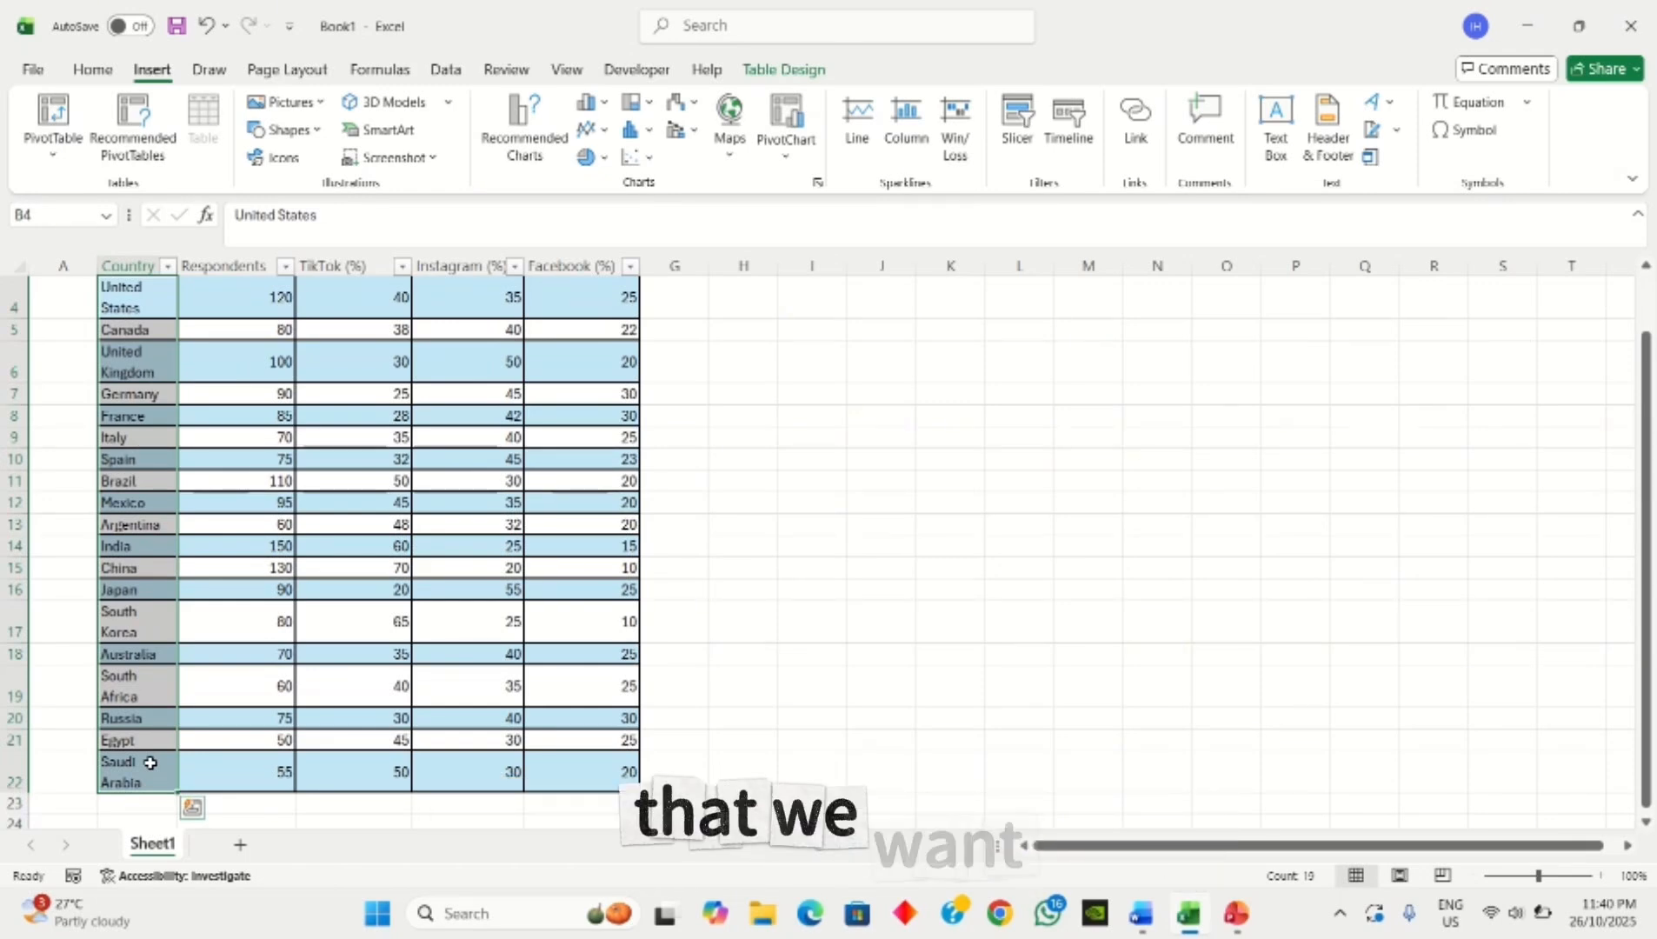
scroll(381, 434, up, 1)
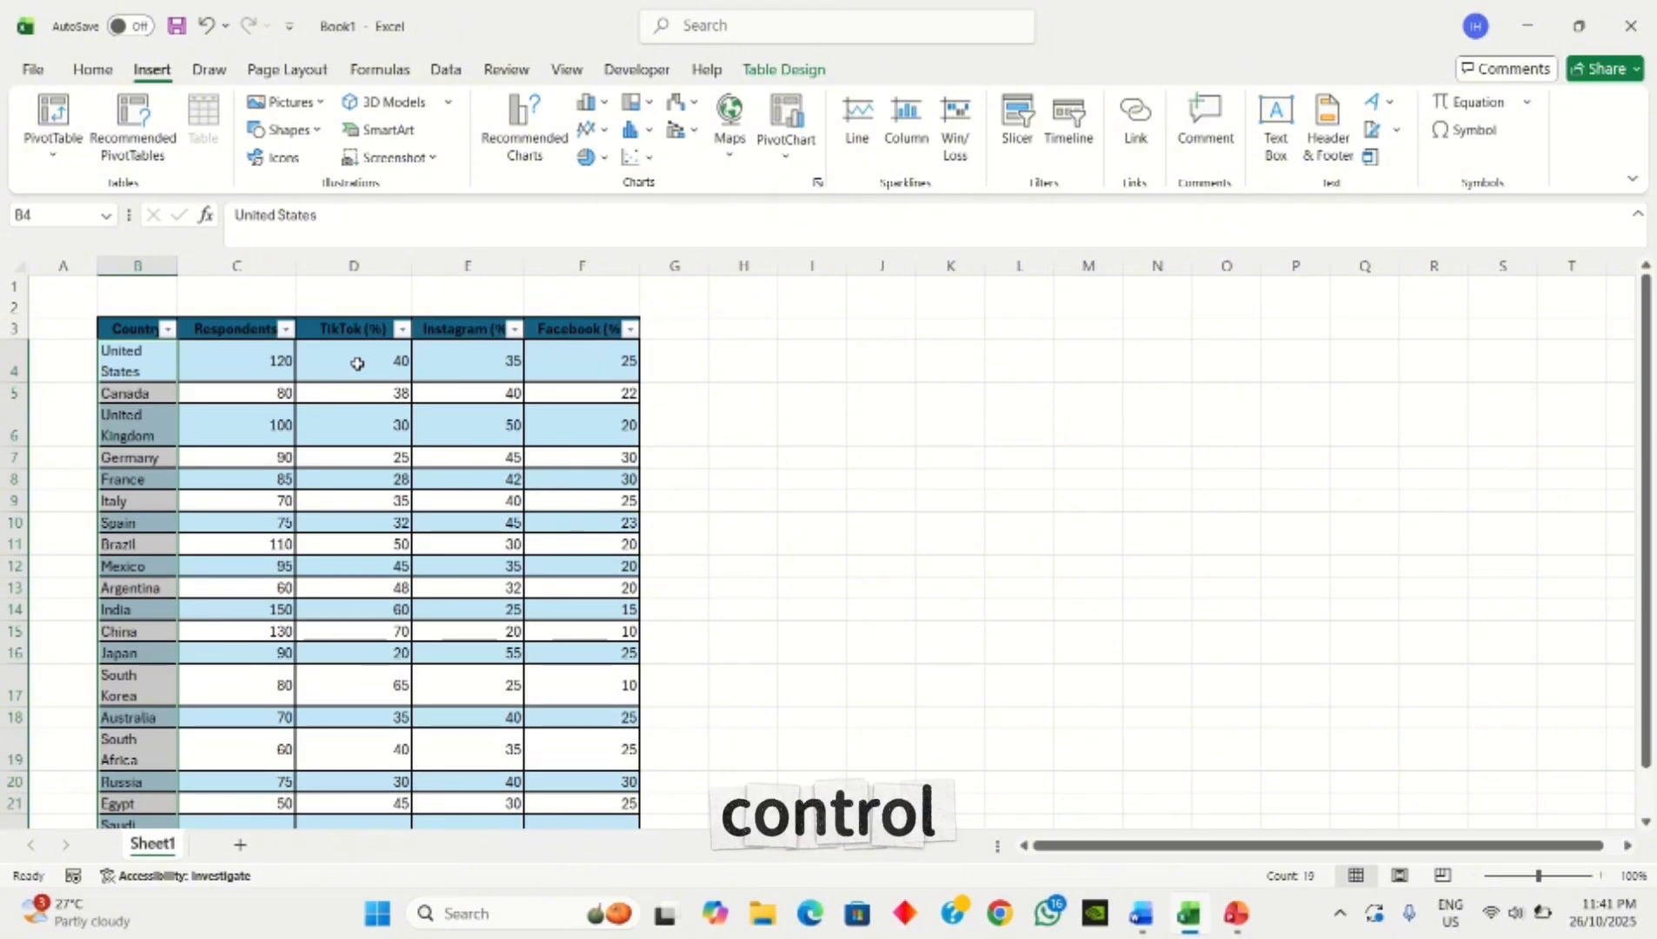
drag(360, 349, 376, 755)
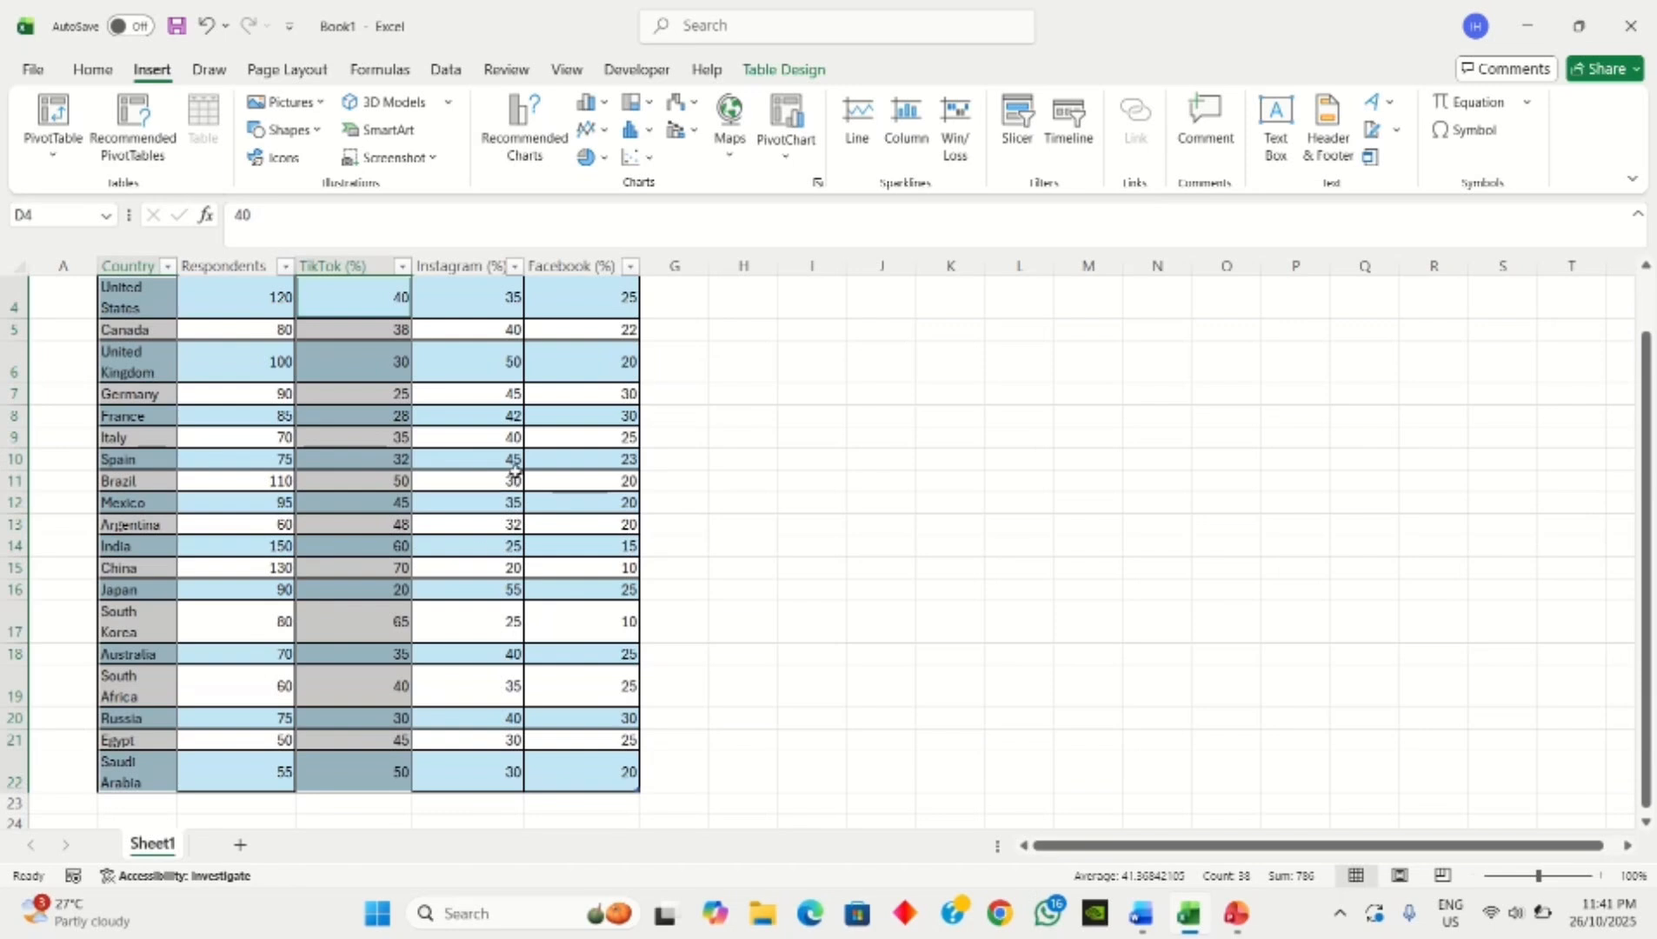
click(733, 146)
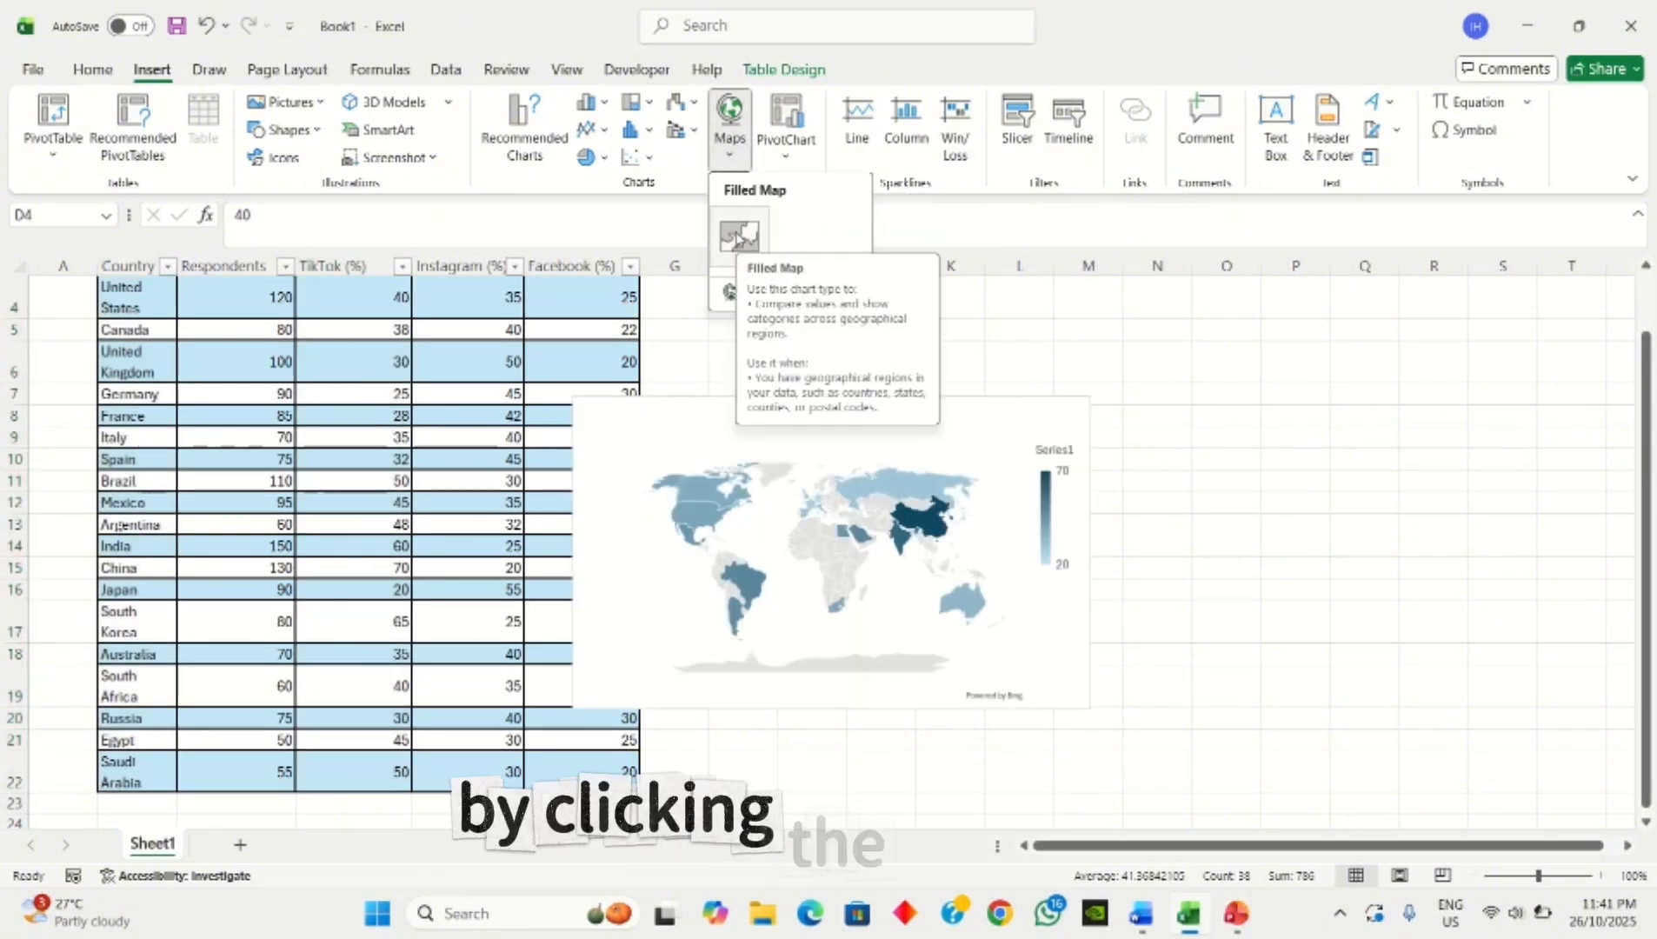
click(738, 236)
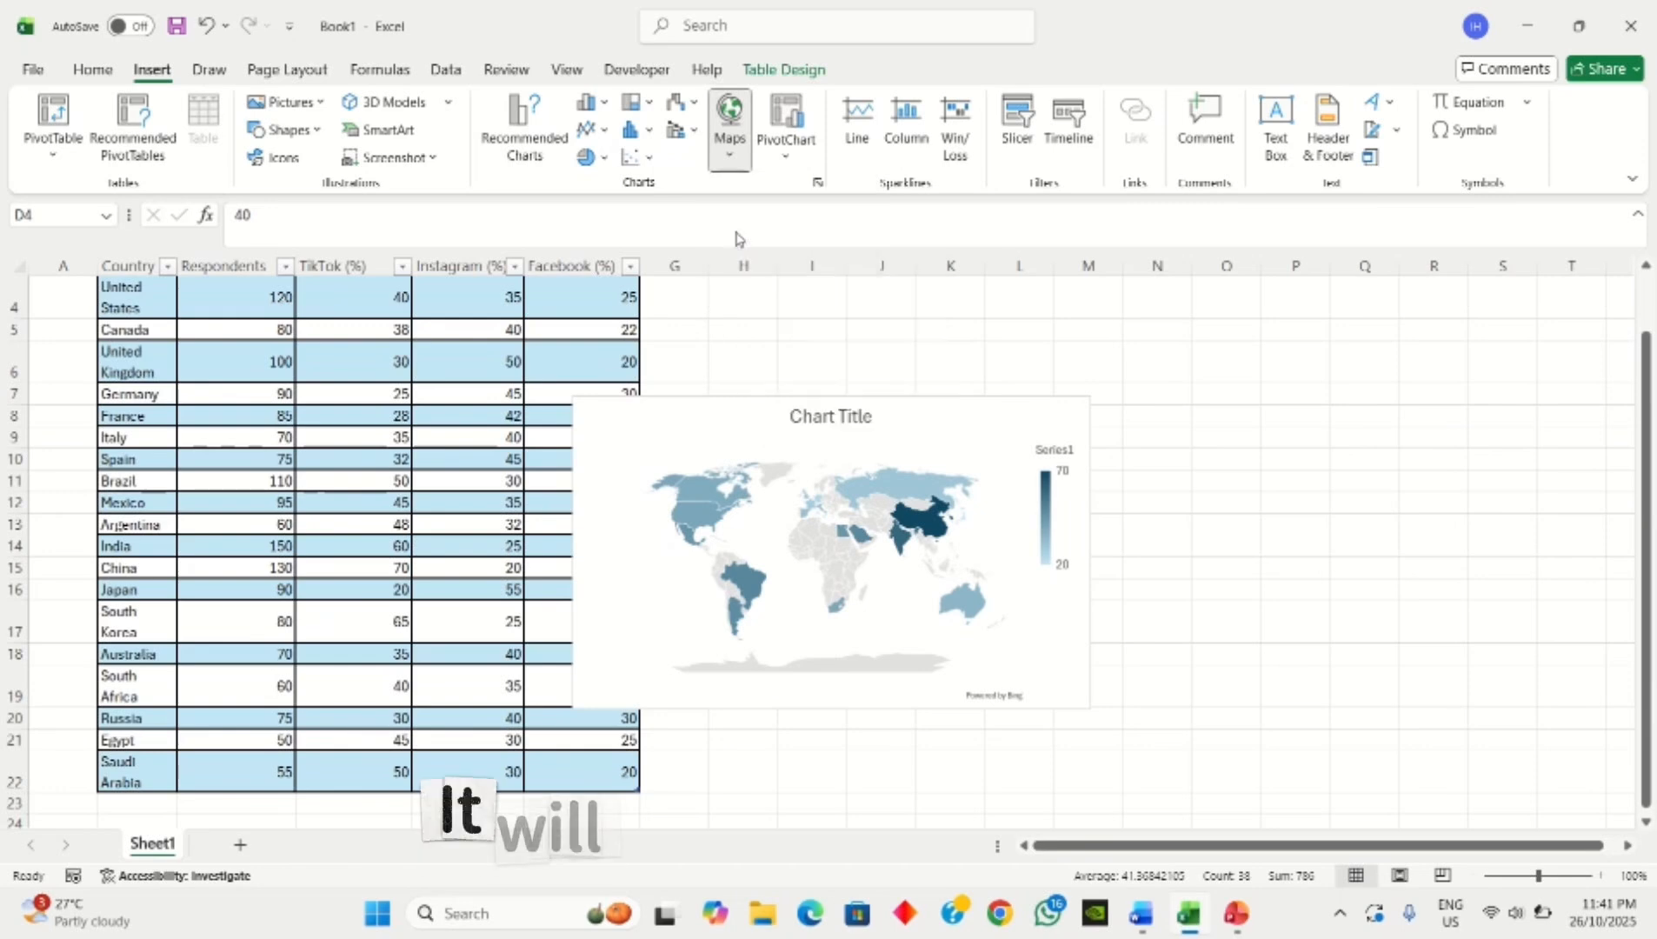
scroll(629, 340, down, 2)
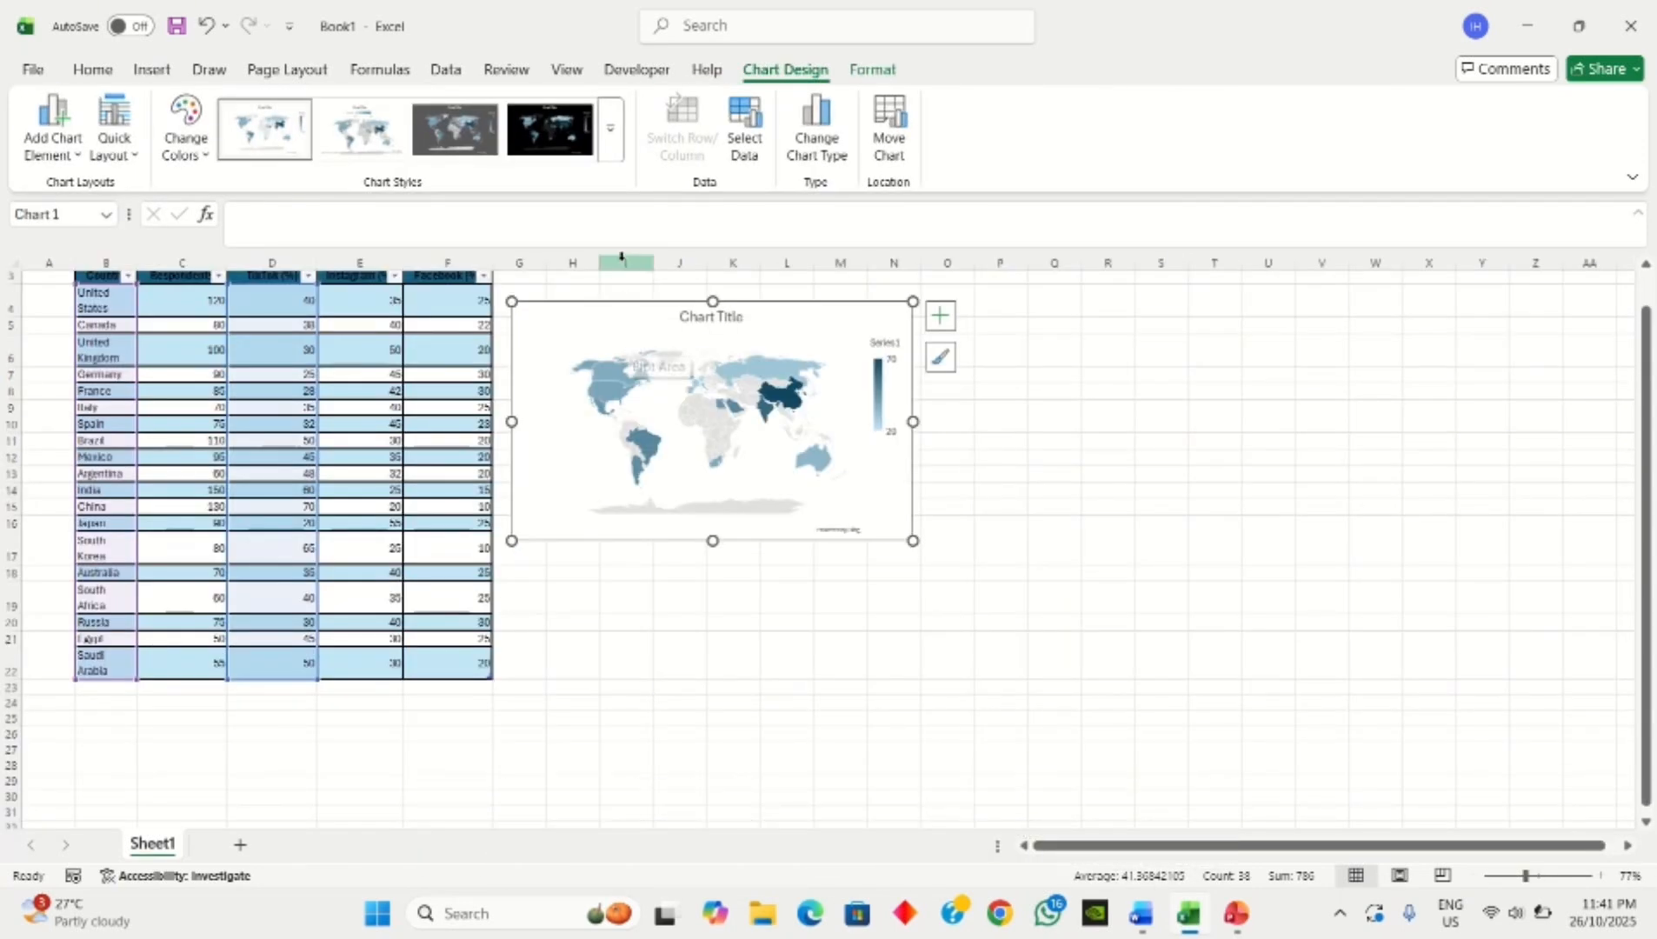
drag(563, 326, 557, 305)
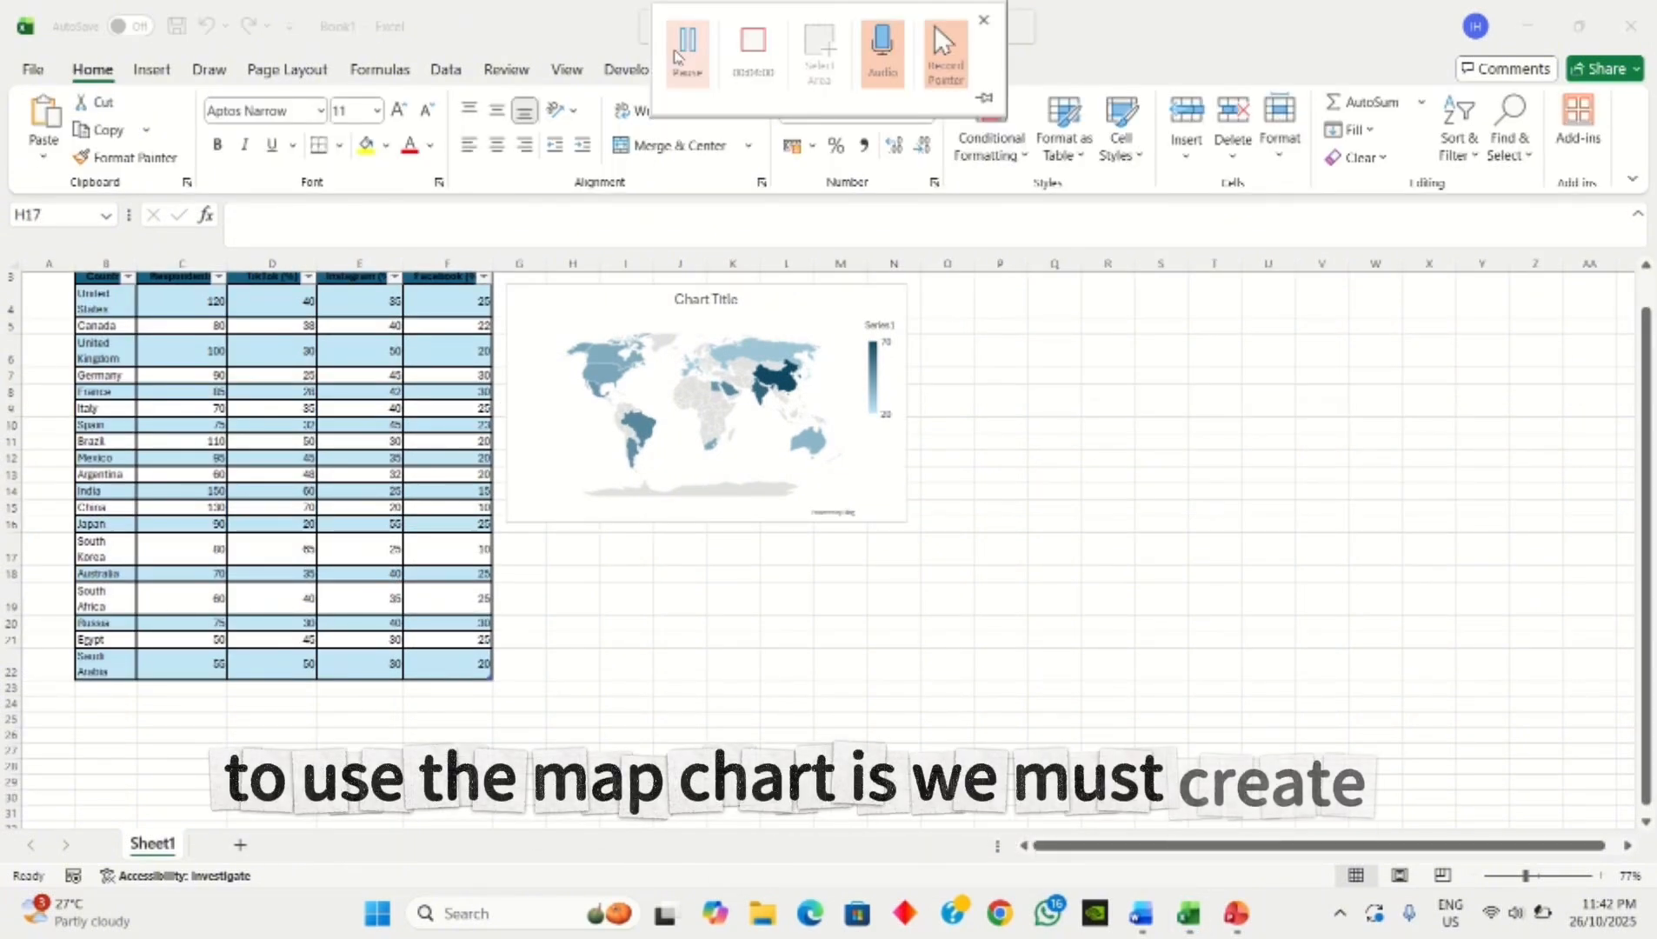
Step: Insert a slicer for the table's Country field and place it below the map chart
scroll(261, 313, up, 2)
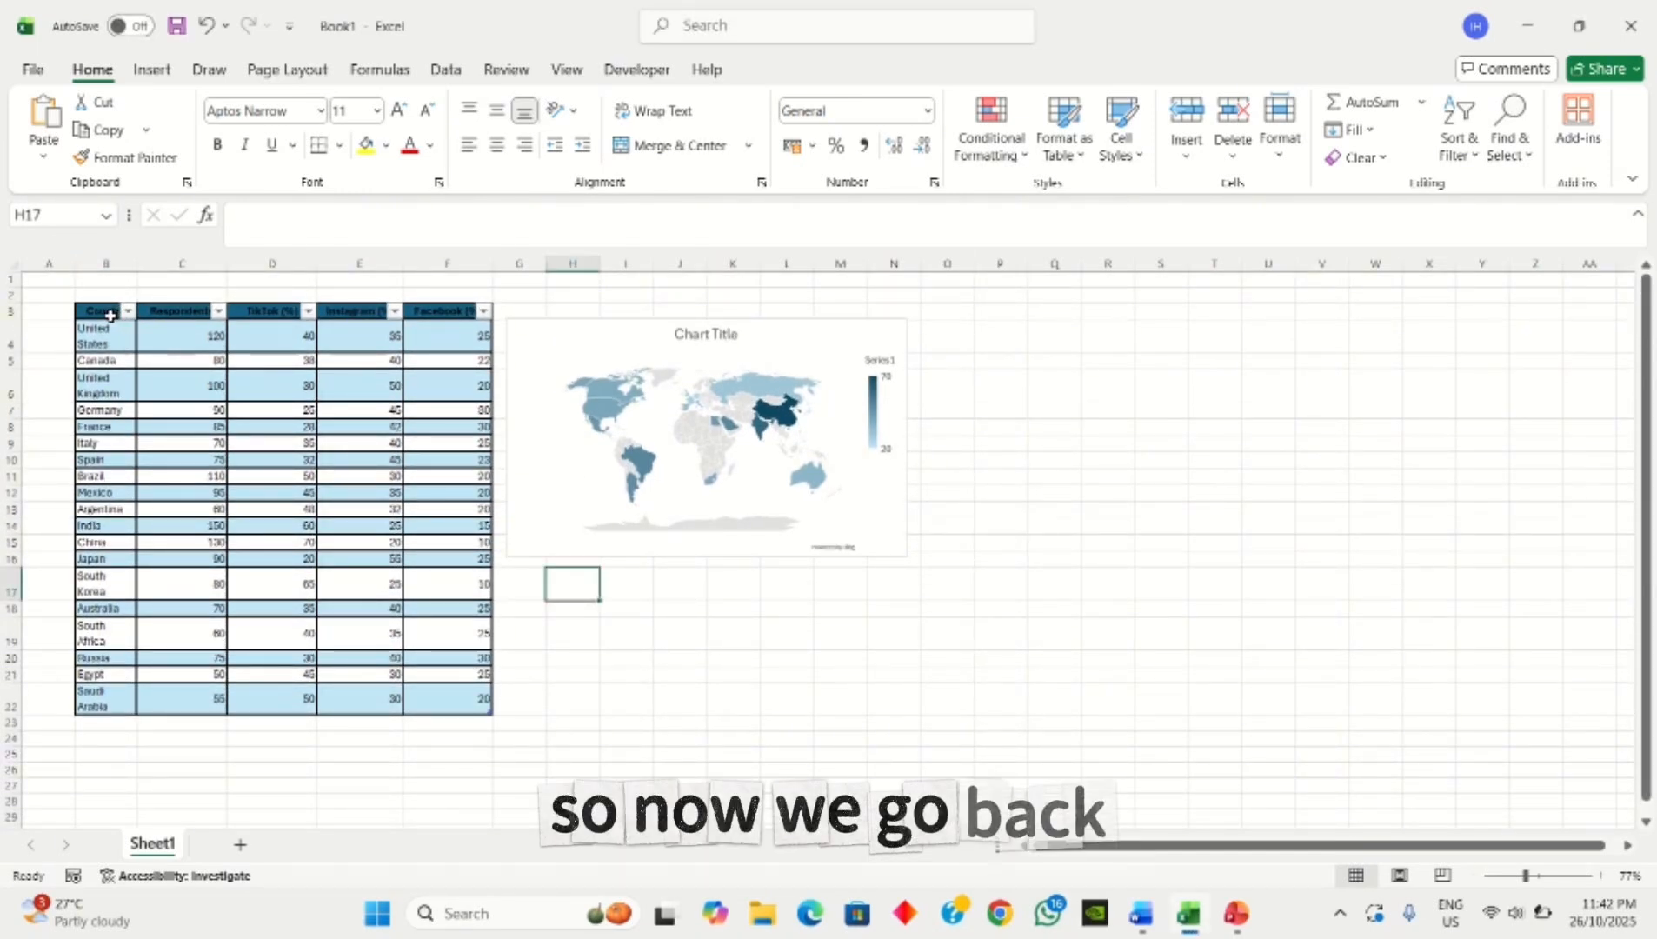
drag(109, 316, 441, 709)
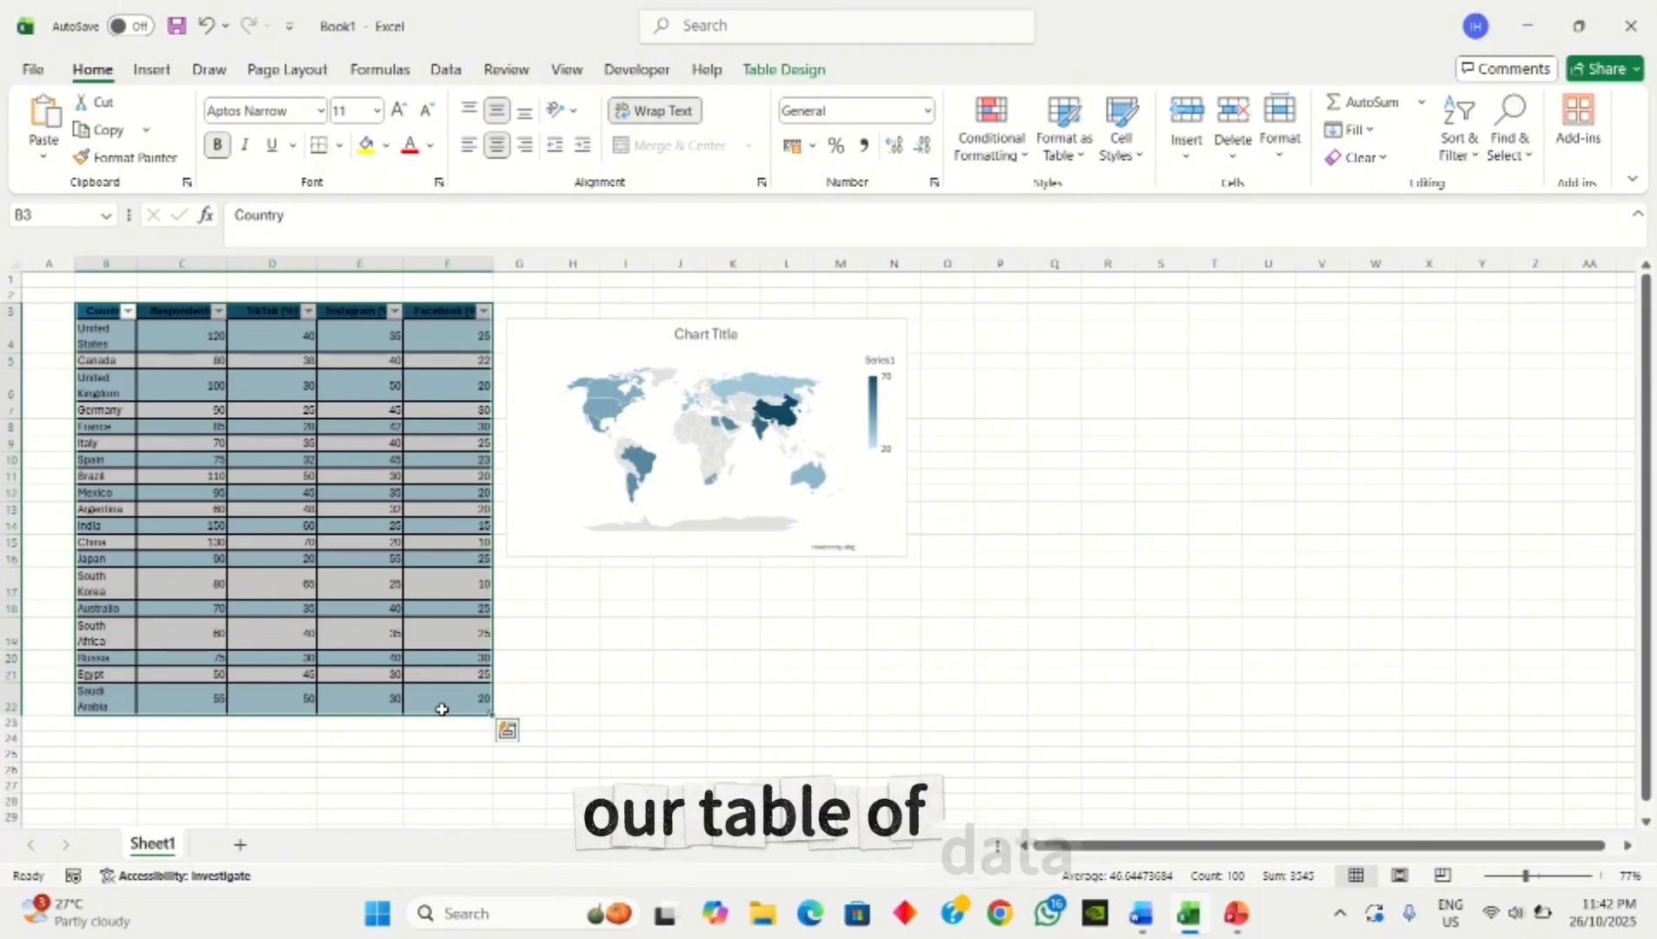
click(152, 68)
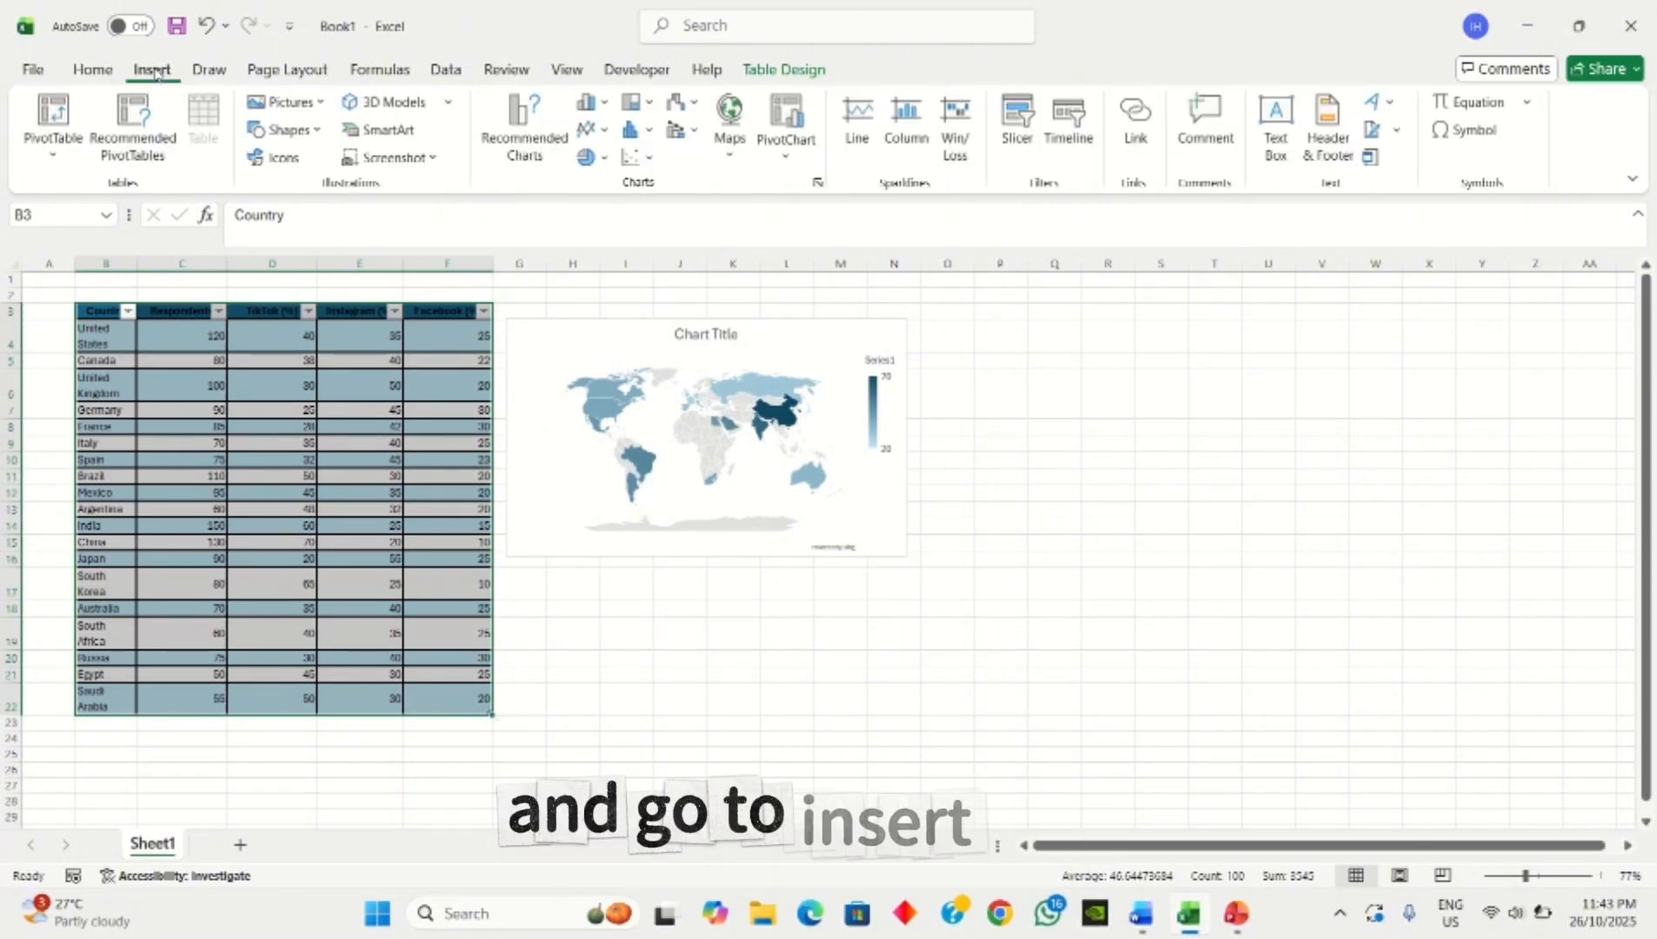
click(1019, 126)
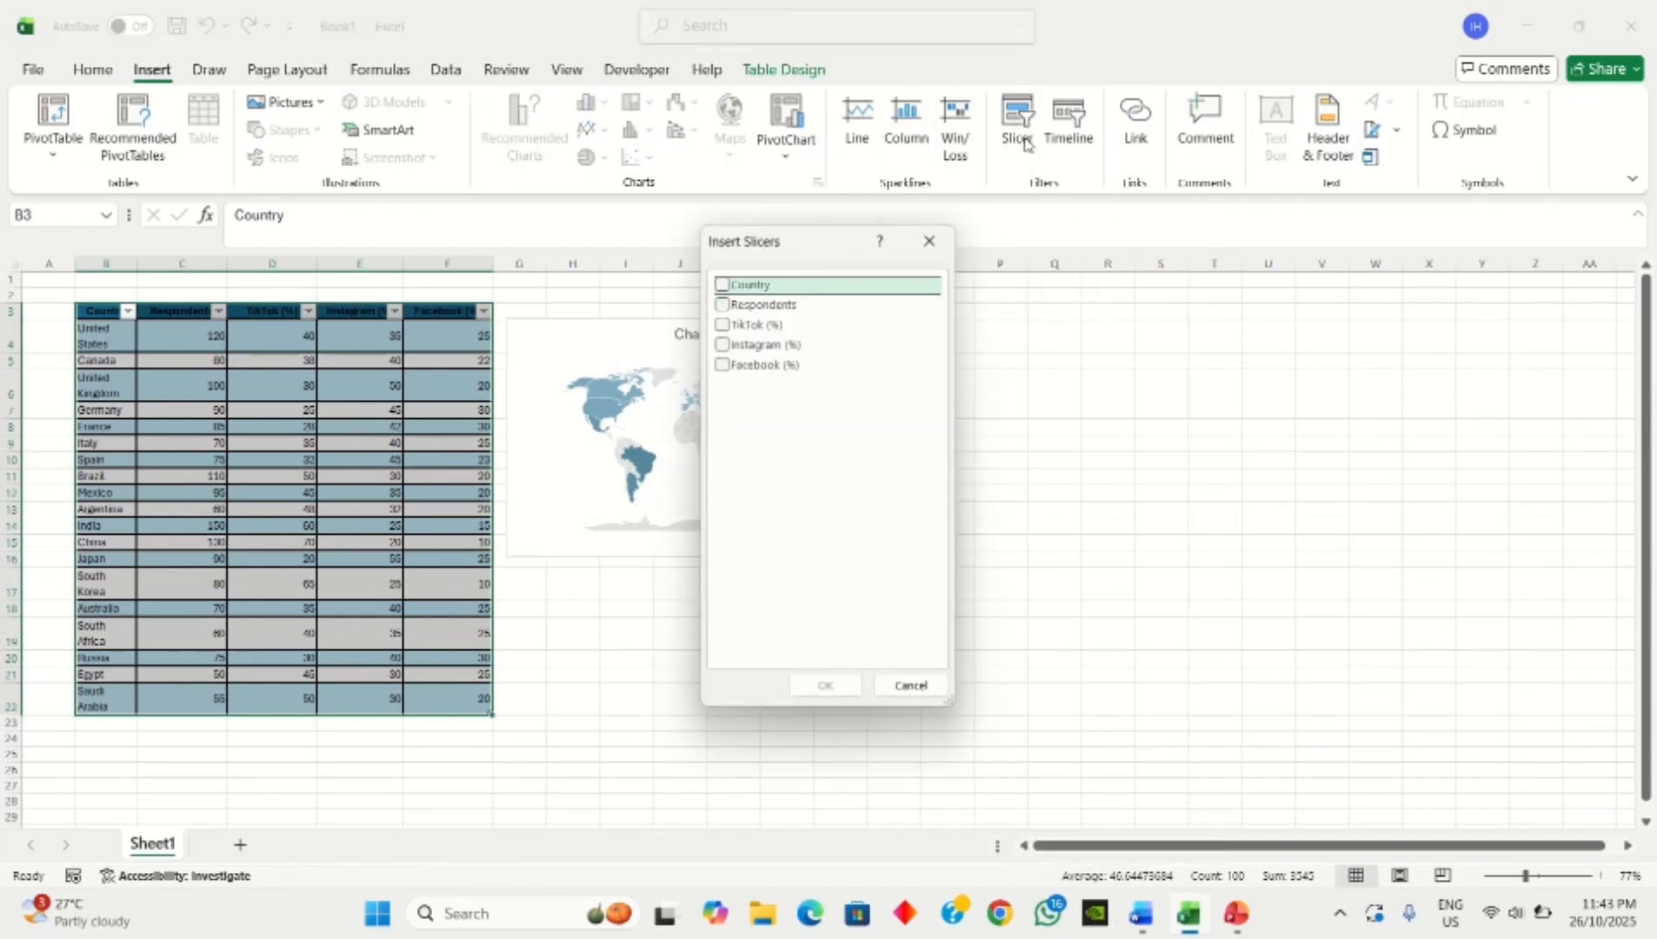
click(725, 285)
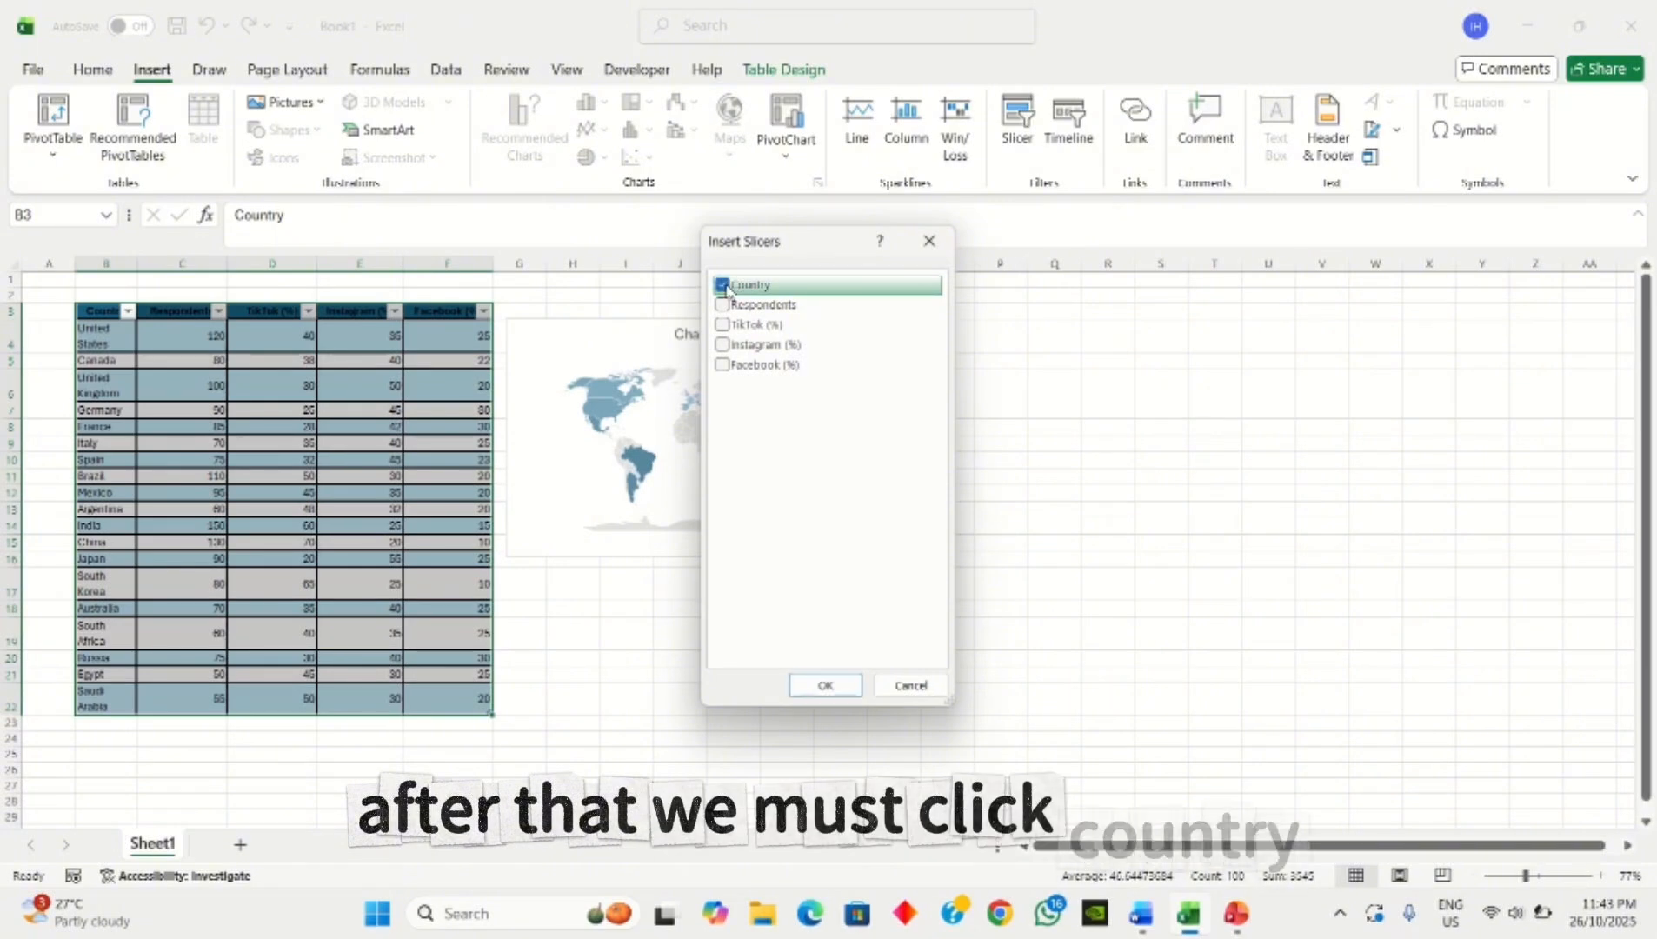
click(825, 686)
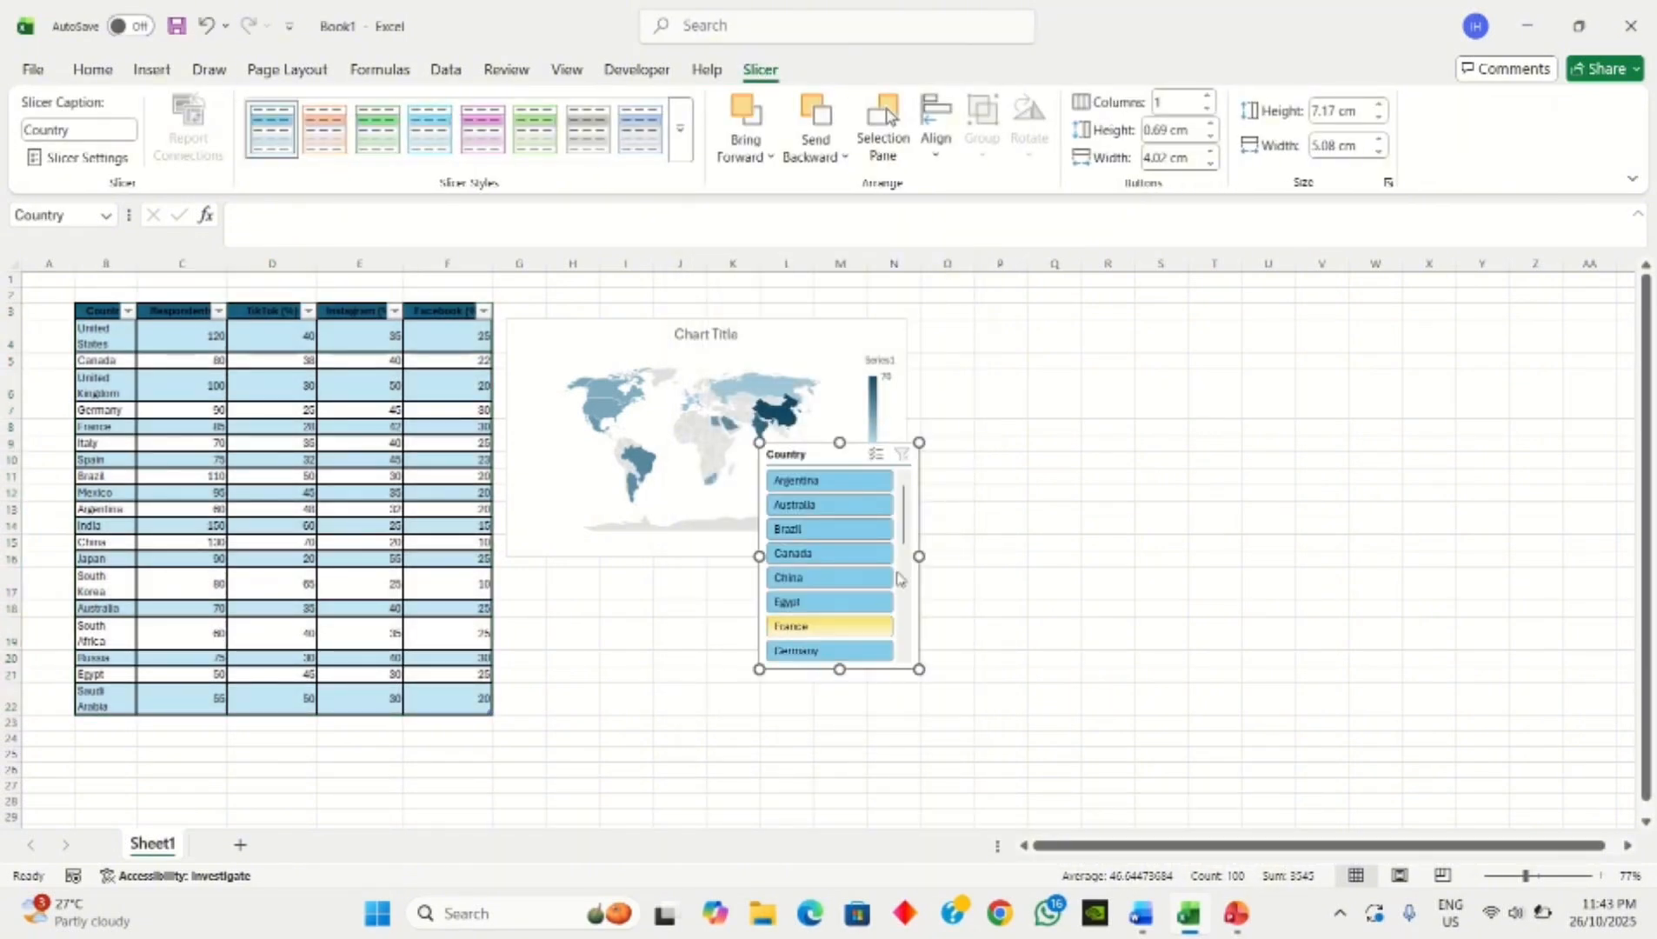
drag(856, 455, 611, 585)
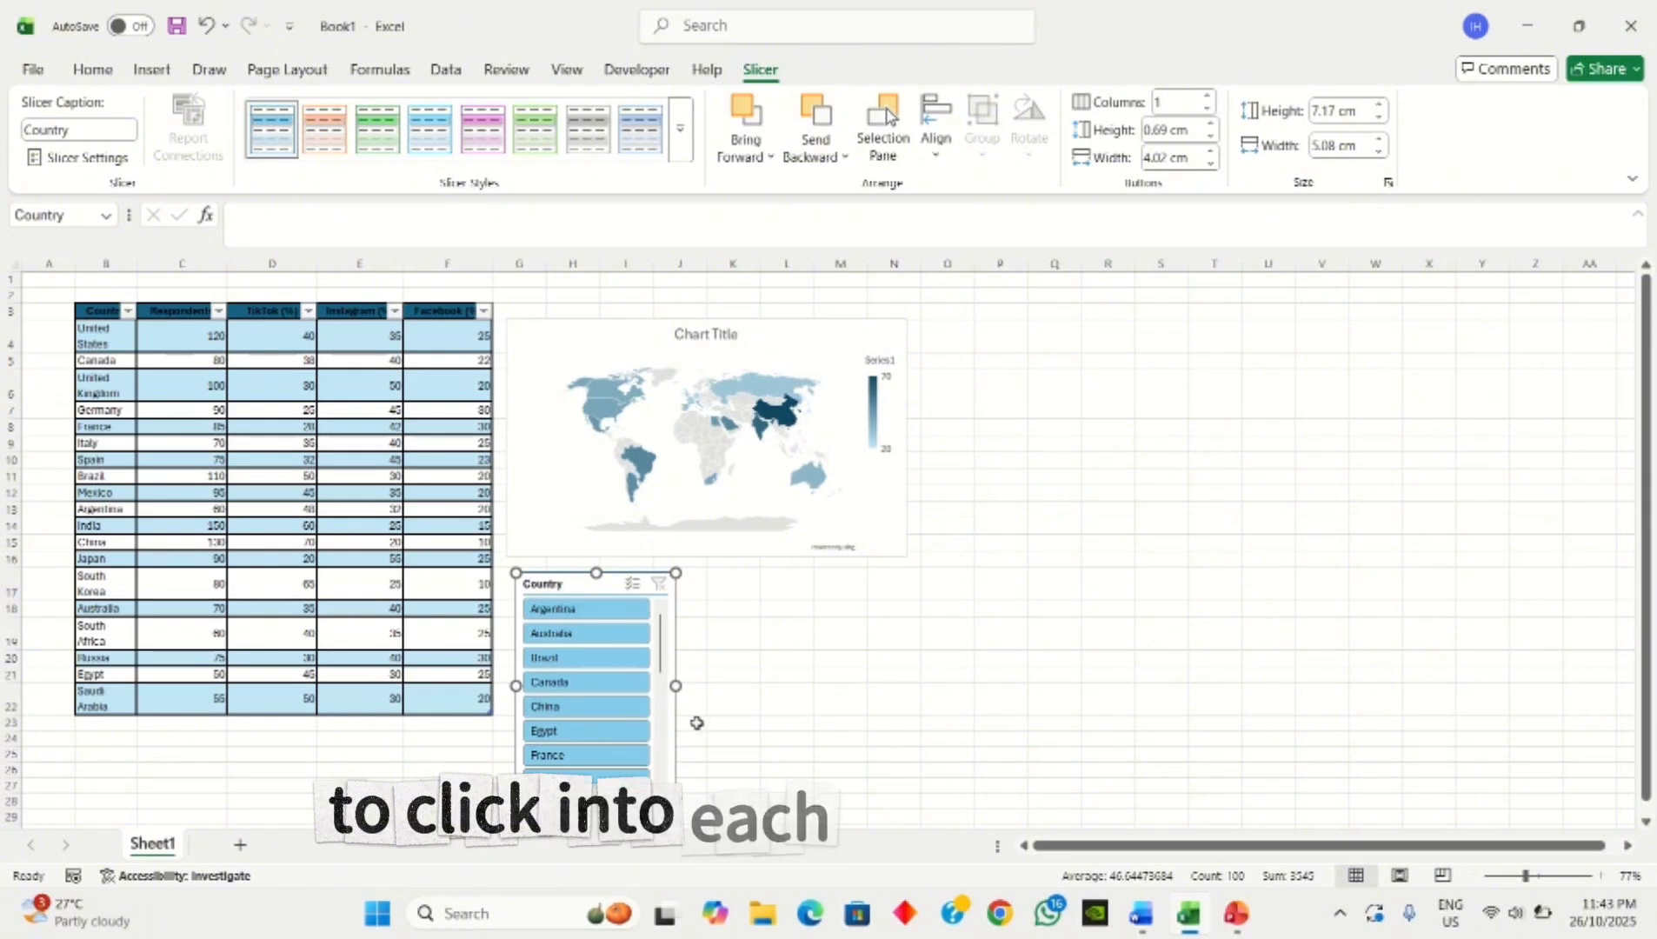
Step: Widen the Country slicer to about 9.7 cm and arrange its buttons in 5 columns
drag(677, 686, 823, 677)
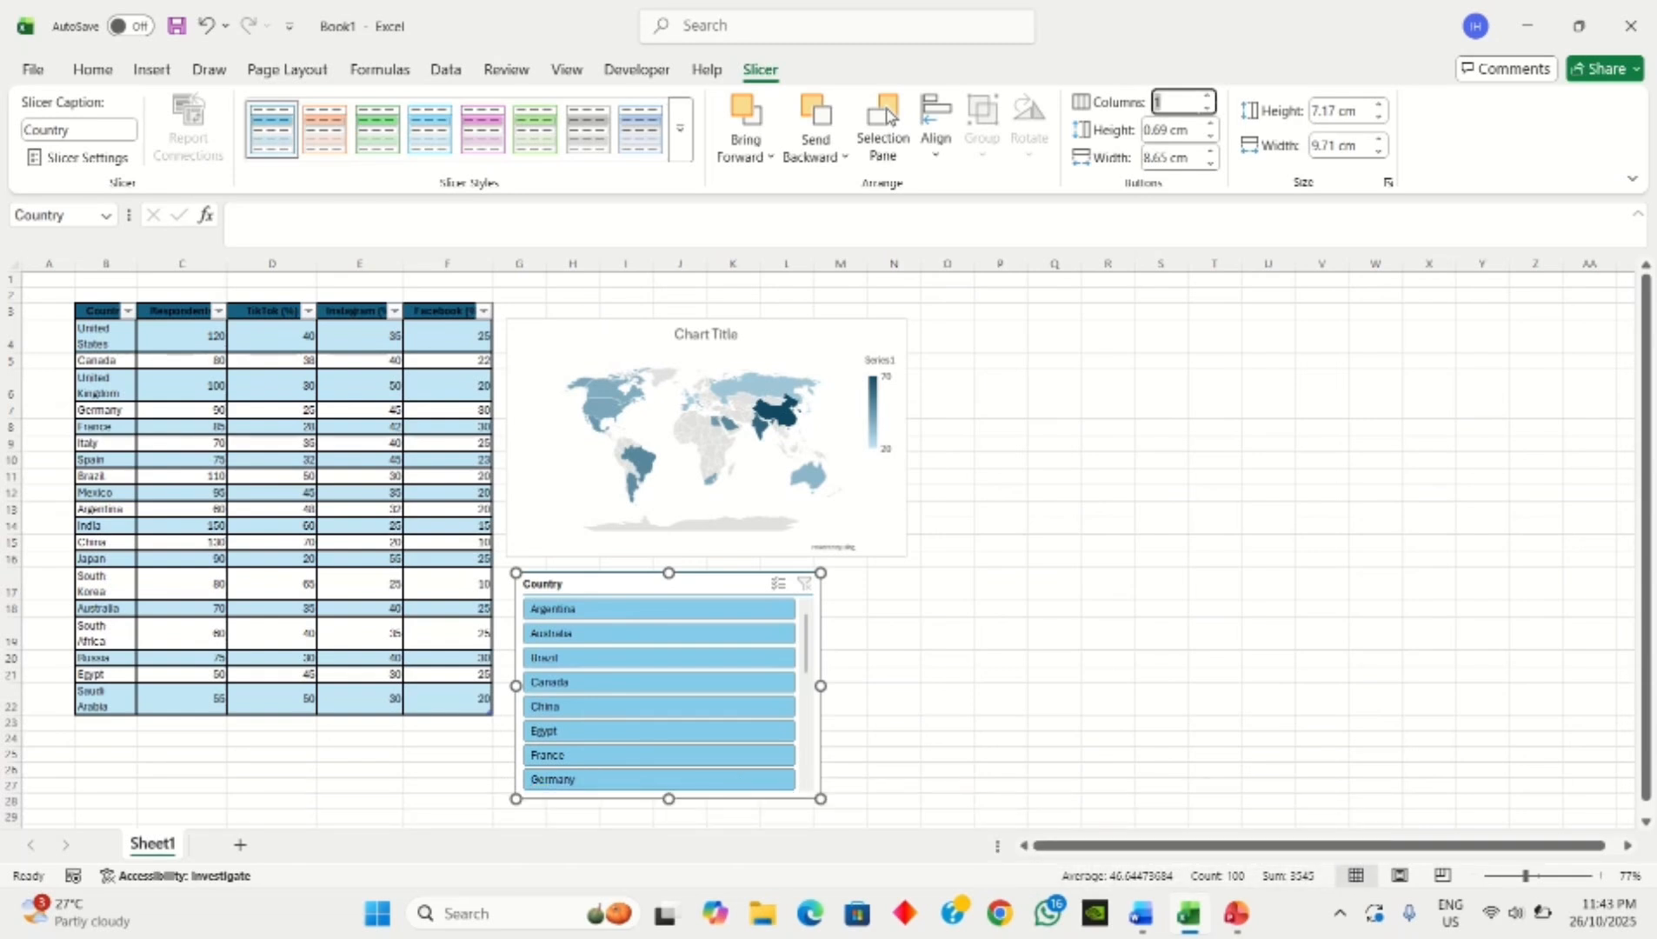
text(5)
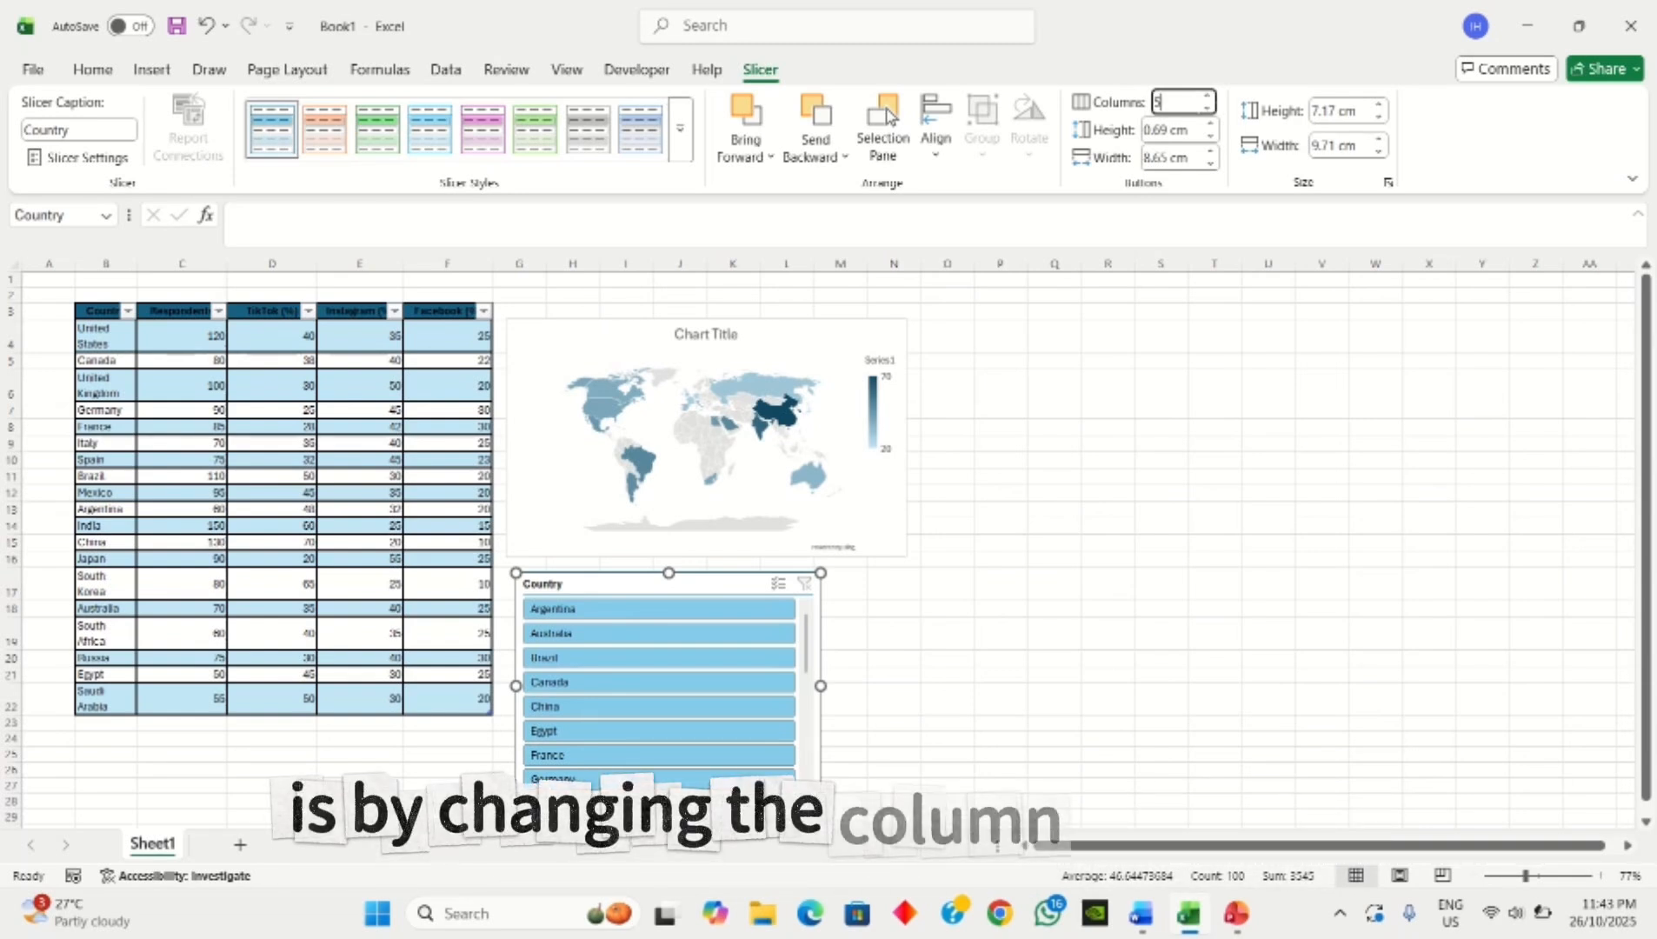
key(Return)
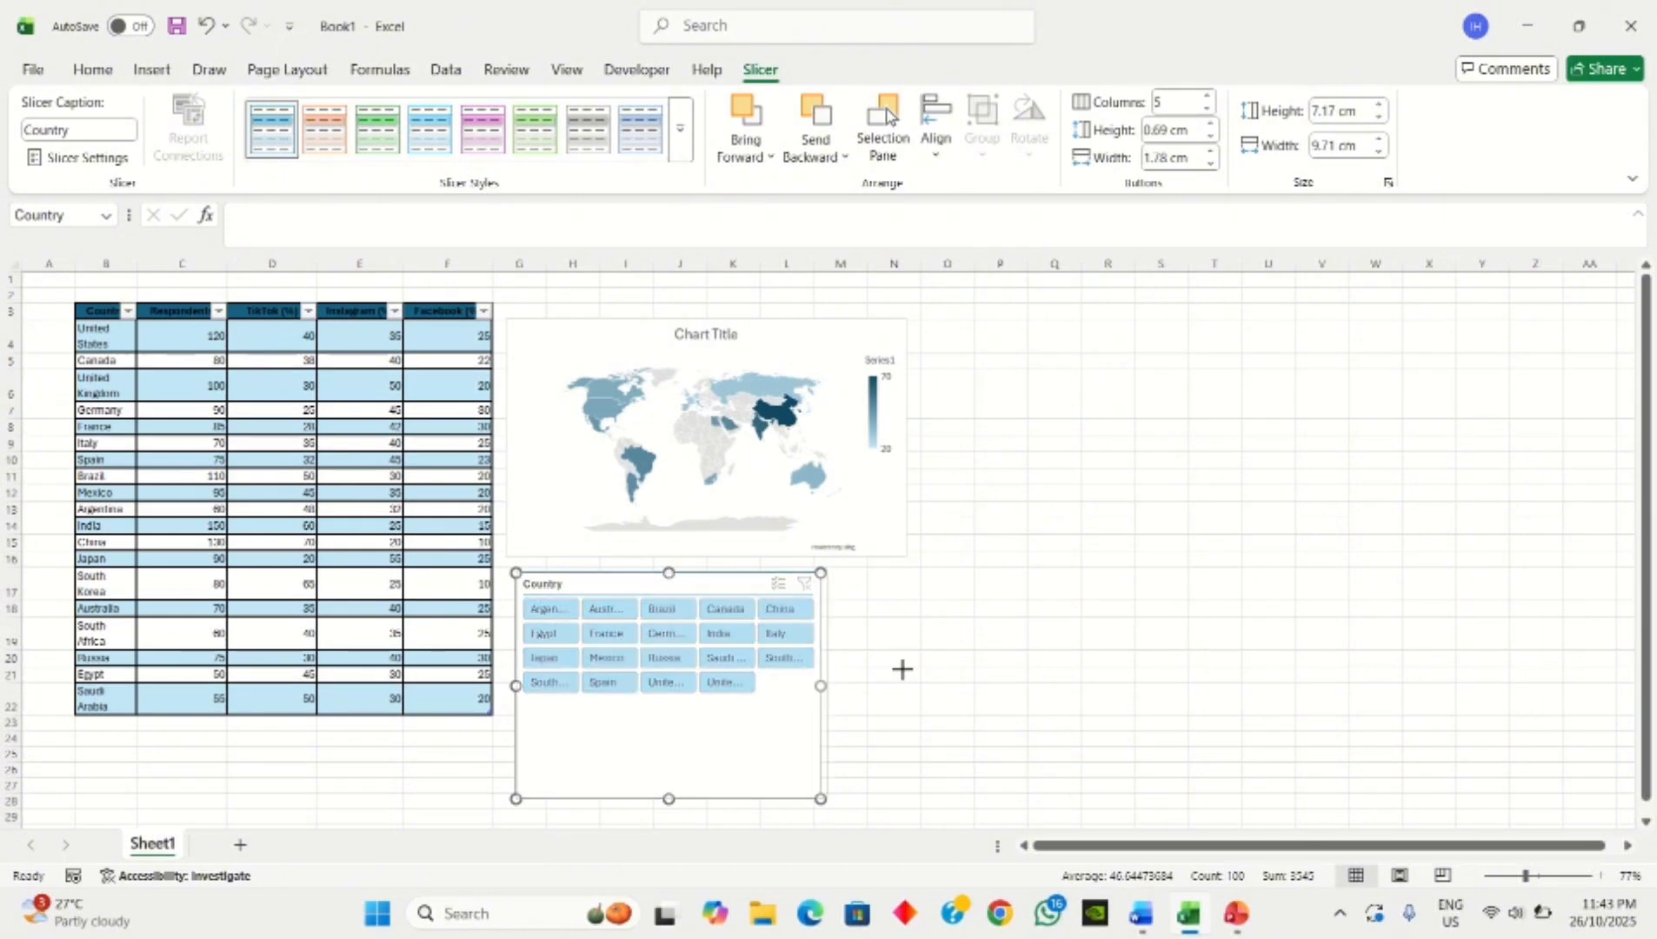
Step: Widen the Country slicer to about 13.6 cm, shorten it to fit its buttons, and move it beside the map chart
drag(945, 662, 944, 662)
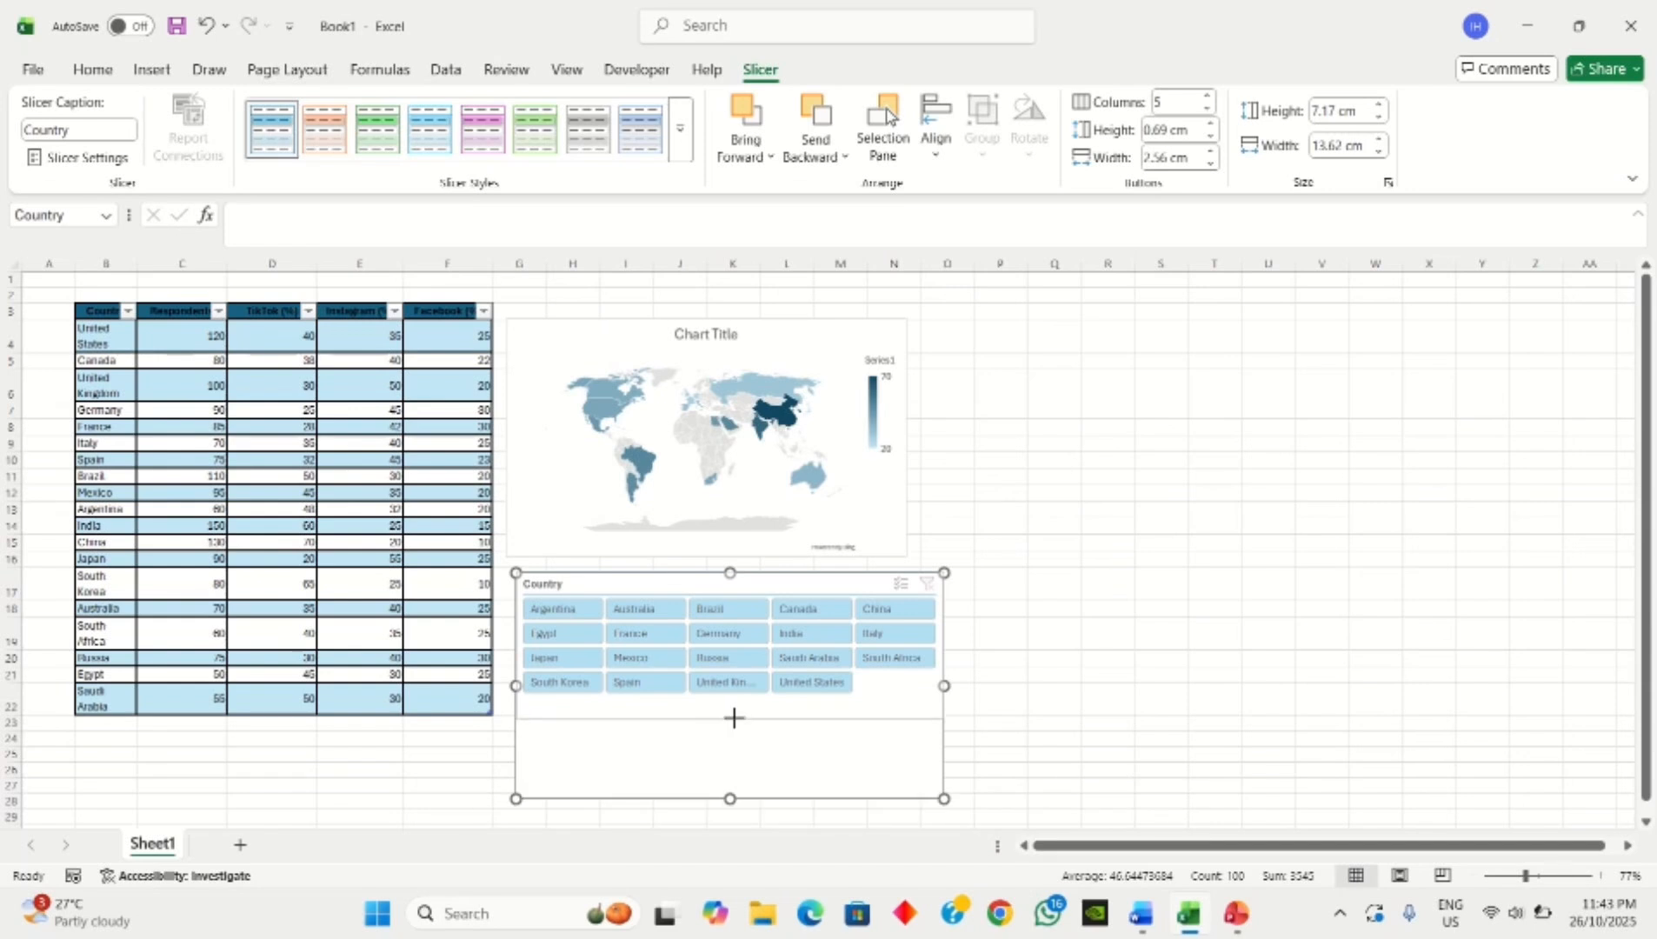
drag(733, 719, 734, 718)
click(1034, 672)
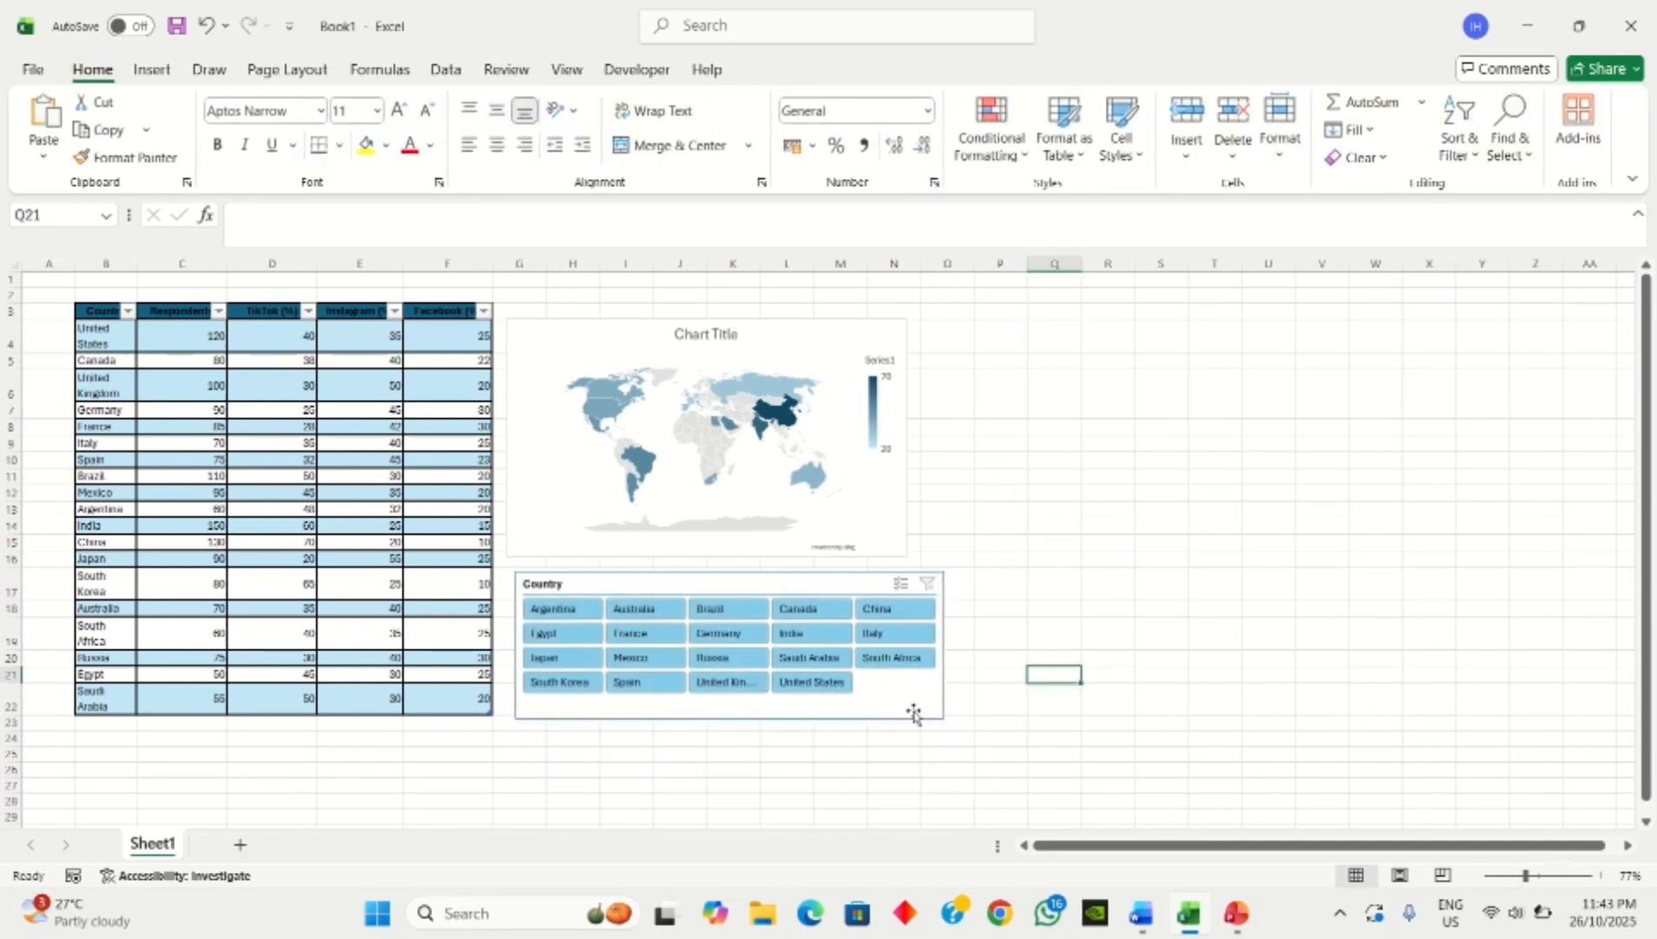
drag(914, 713, 1401, 451)
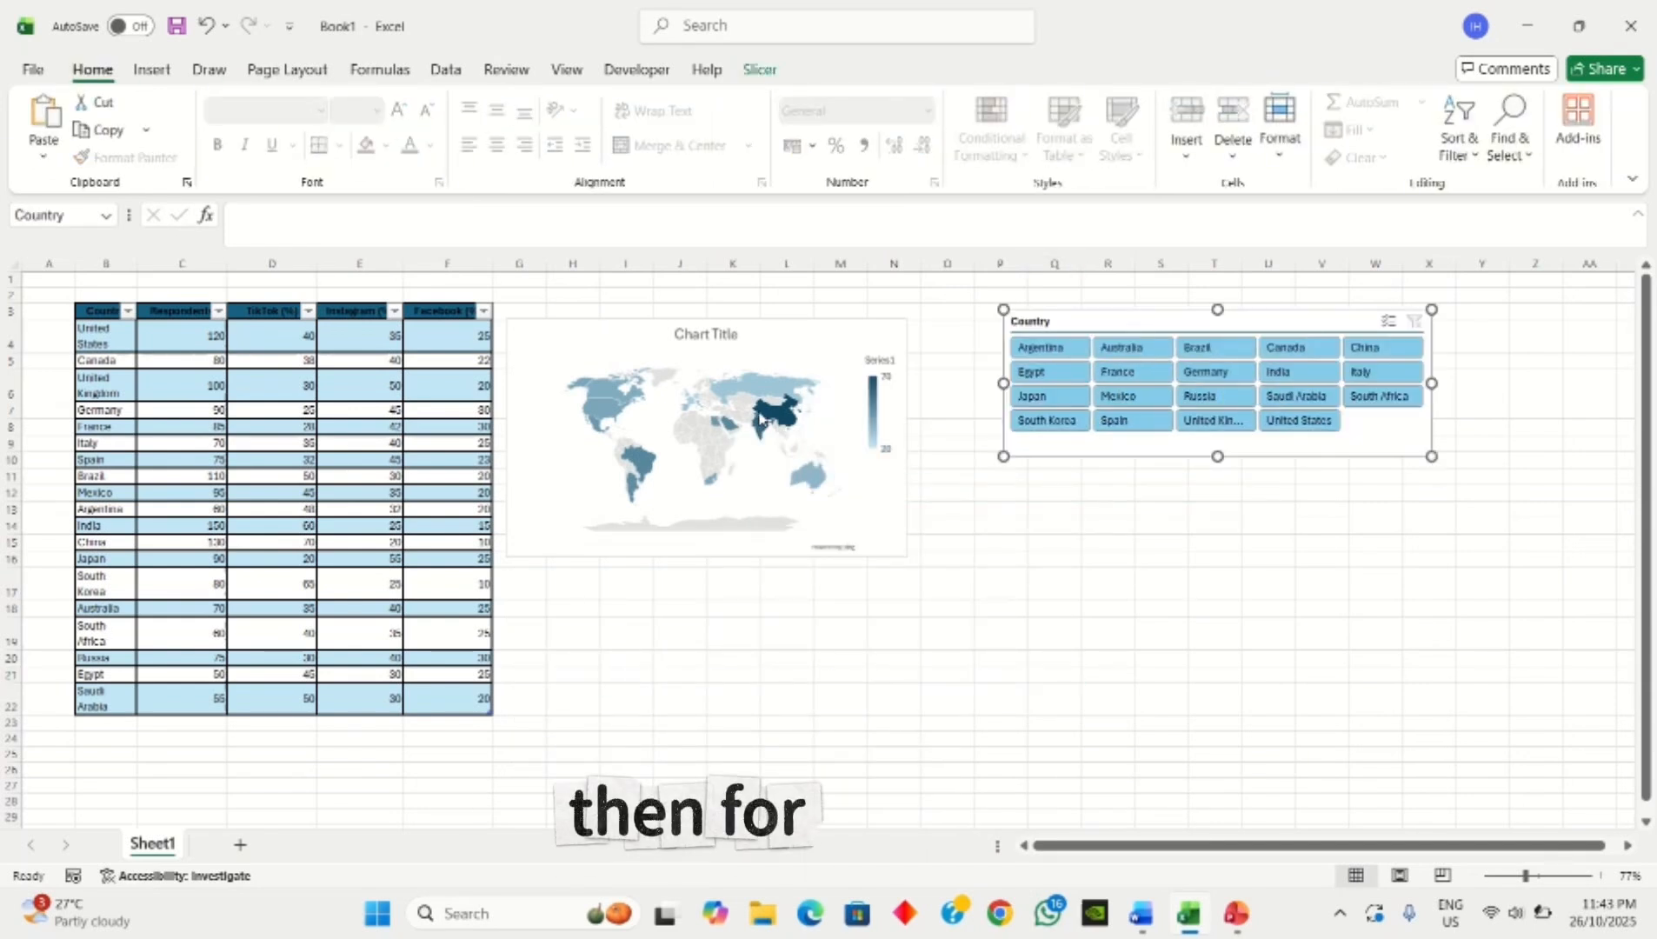
Step: Change the map chart's title to "Tiktok"
click(731, 339)
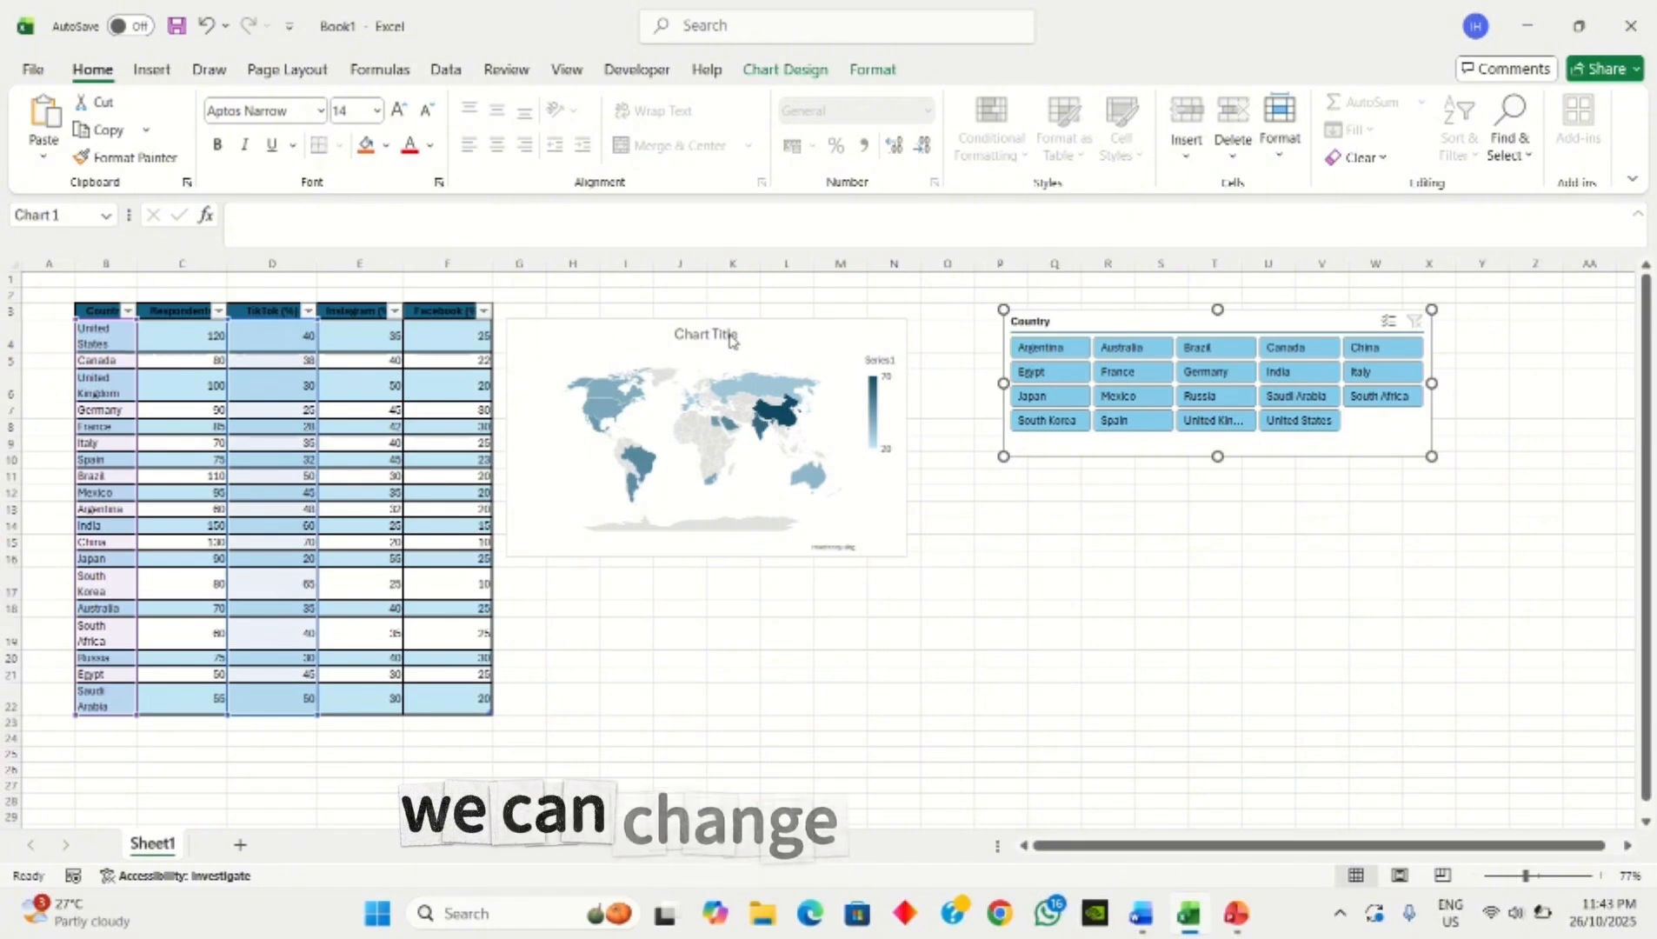
double_click(730, 335)
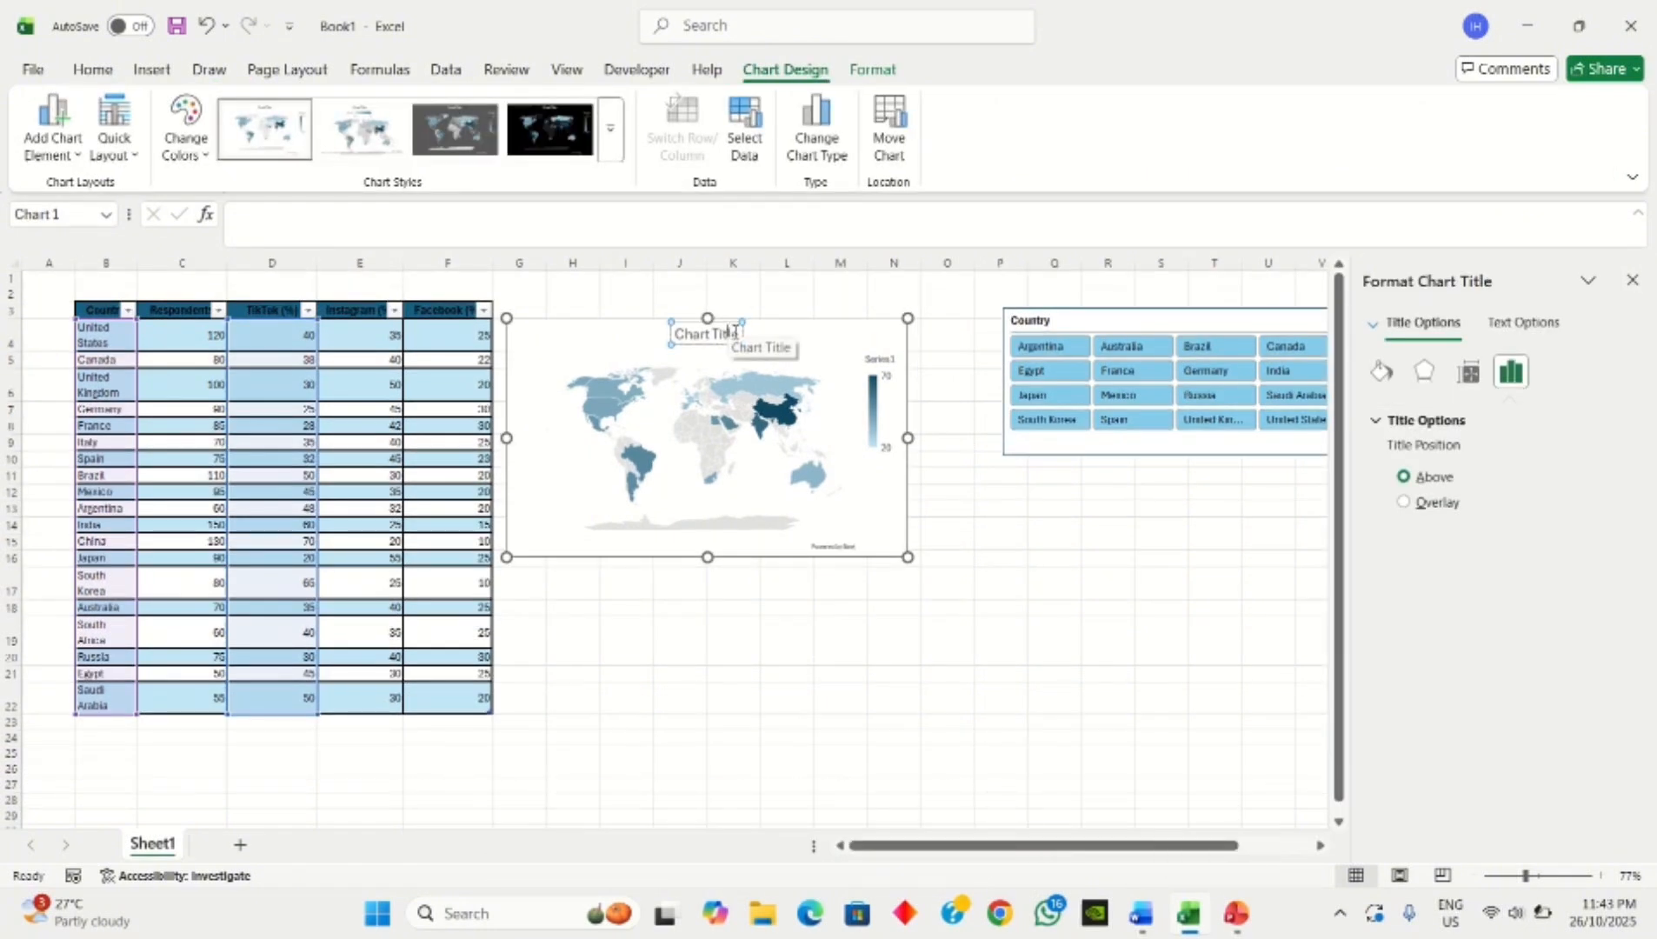
text(T)
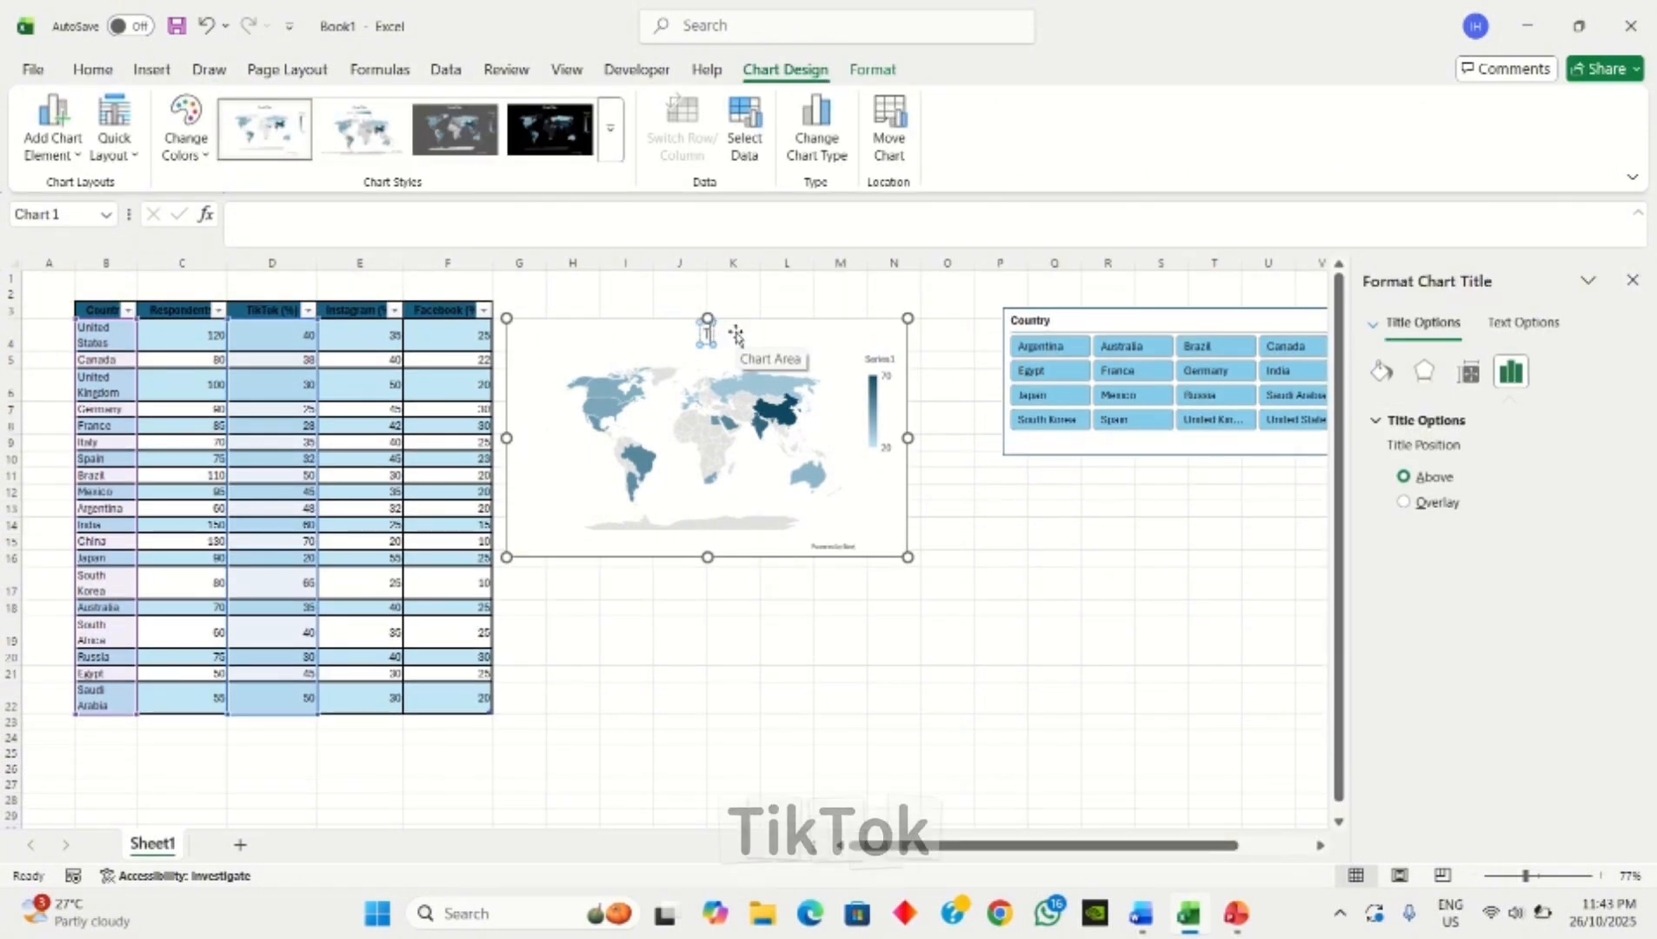
text(iktok)
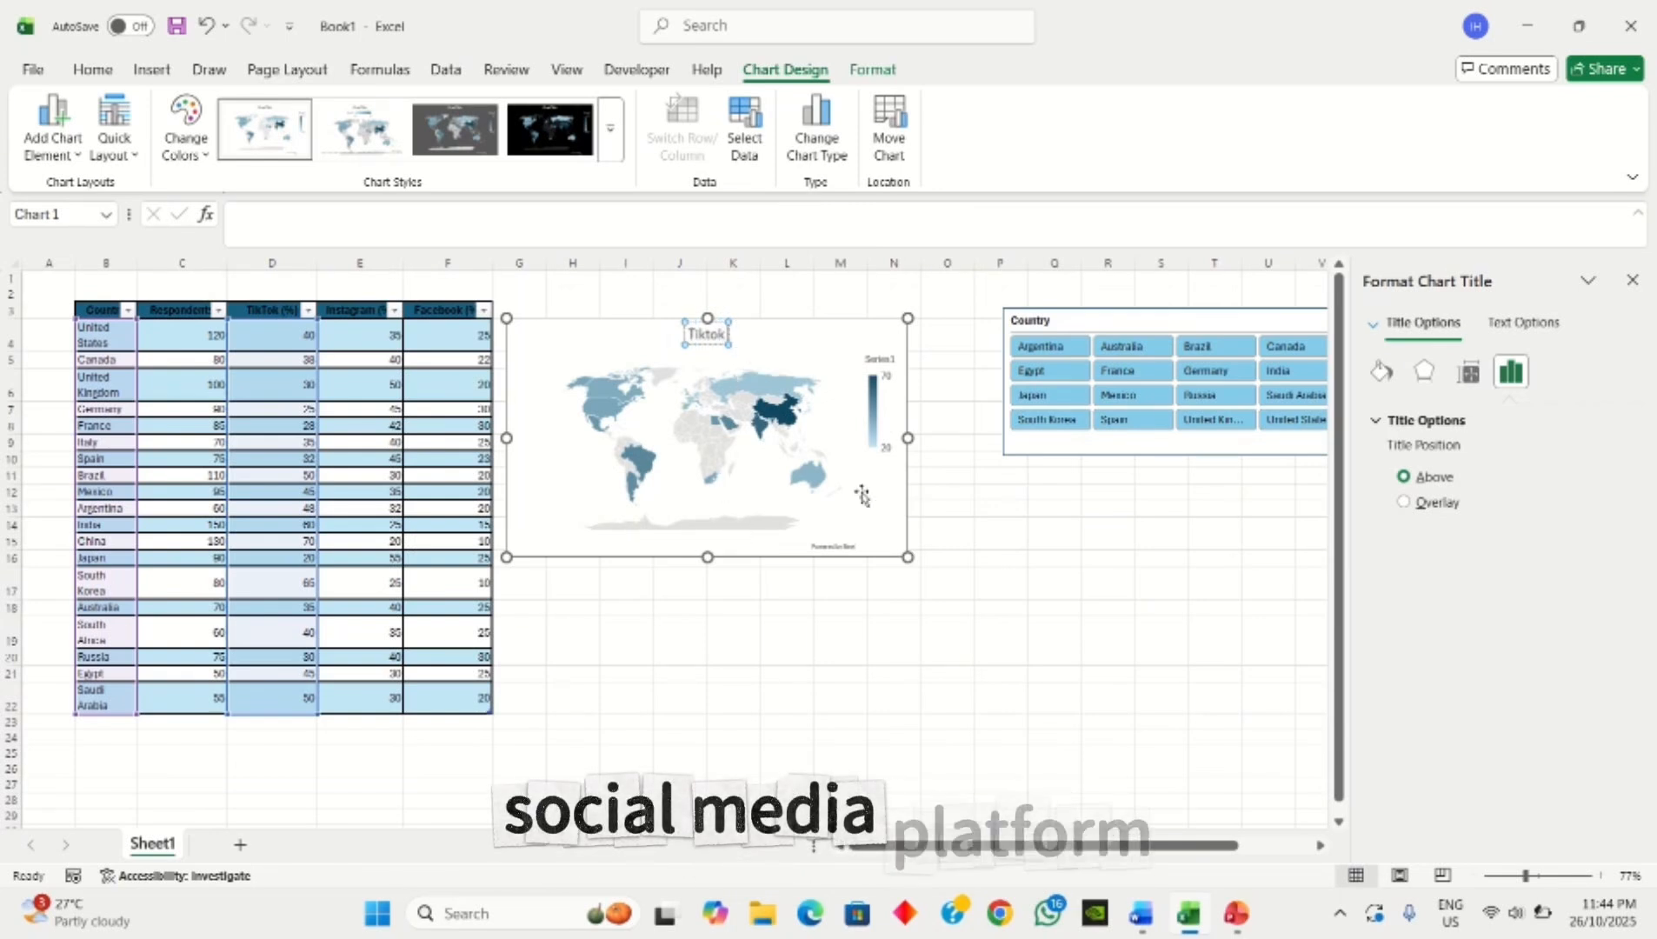
click(1022, 489)
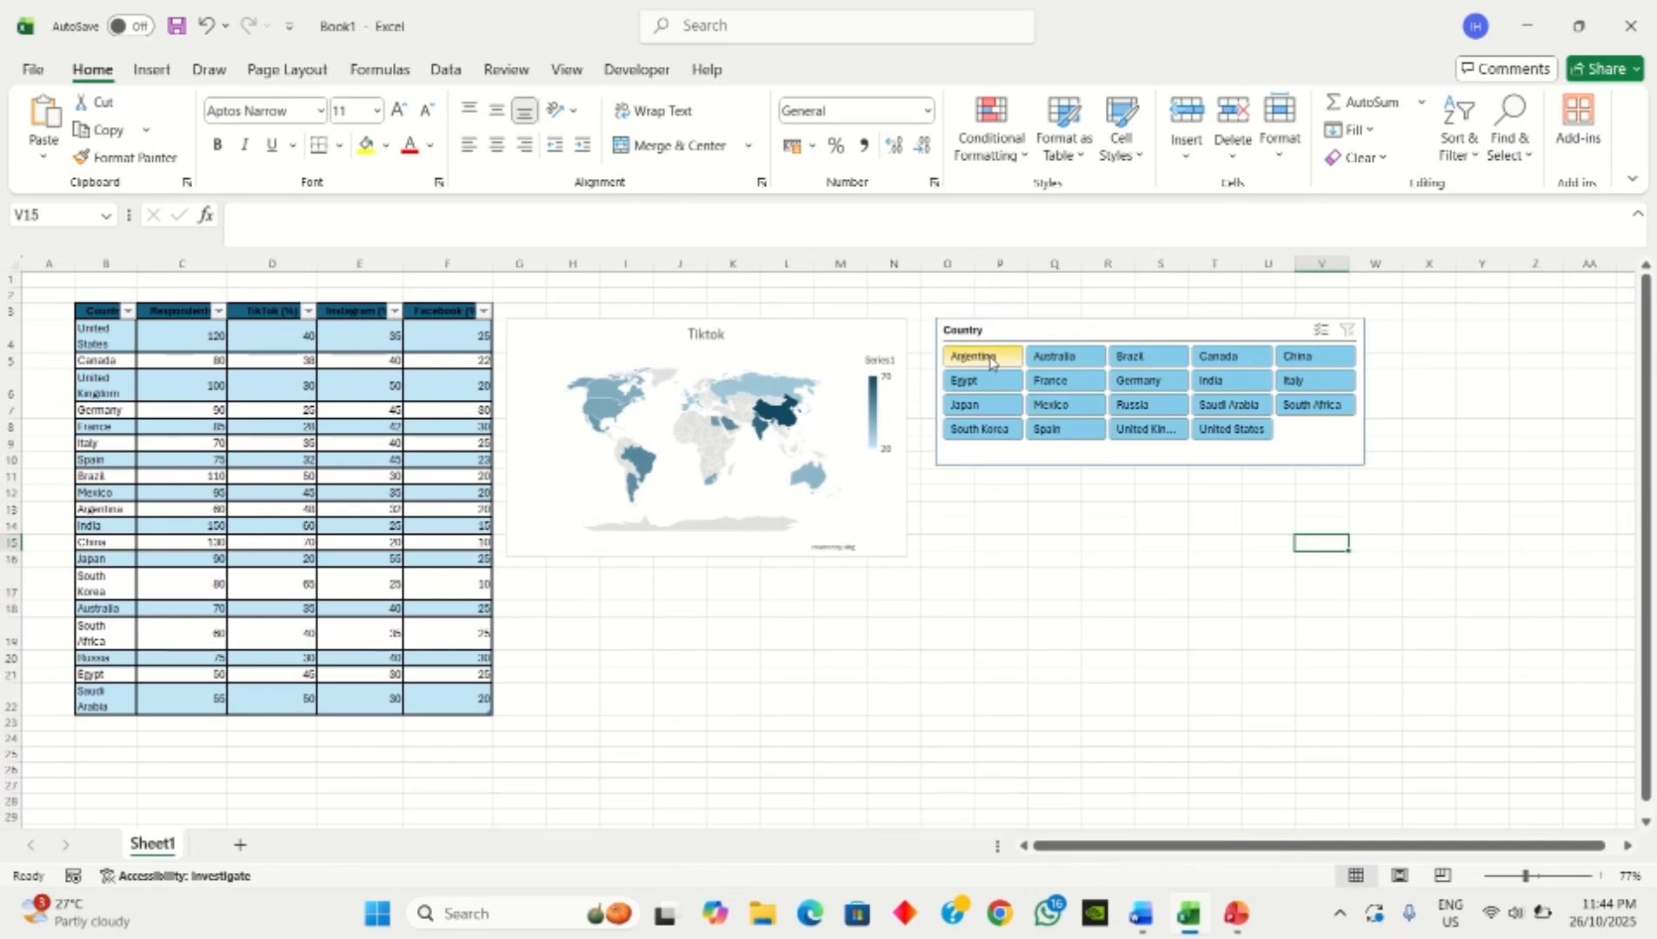
Step: Filter the table to Argentina with the Country slicer and stretch the collapsed map chart taller, down to about row 33
click(989, 362)
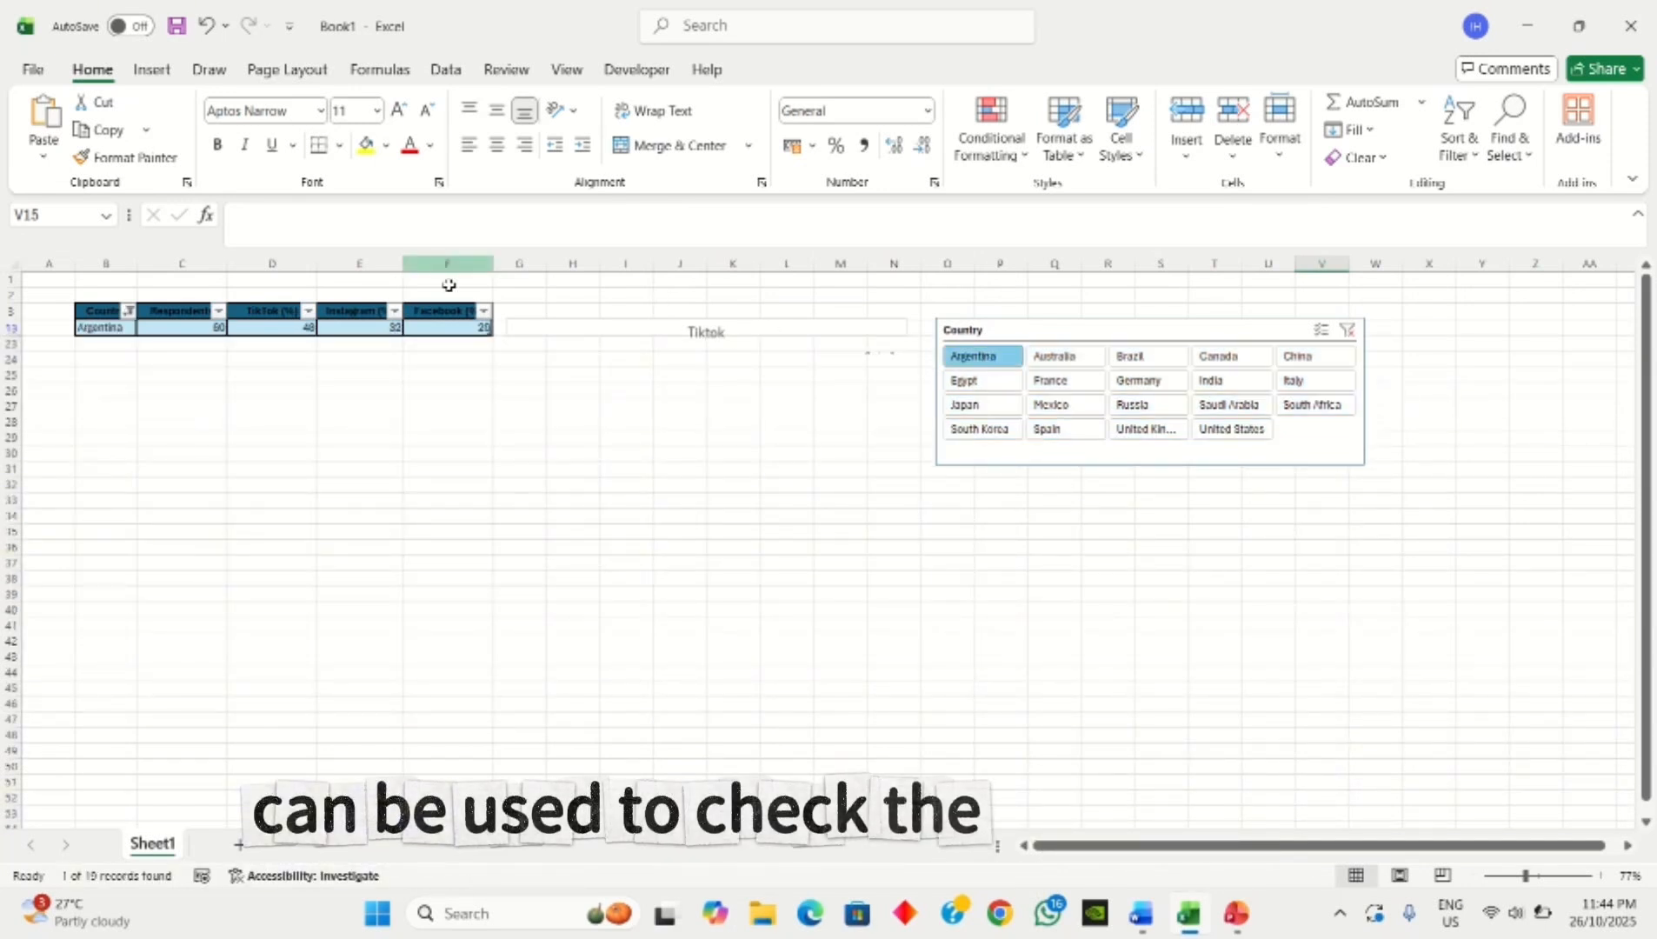
click(630, 337)
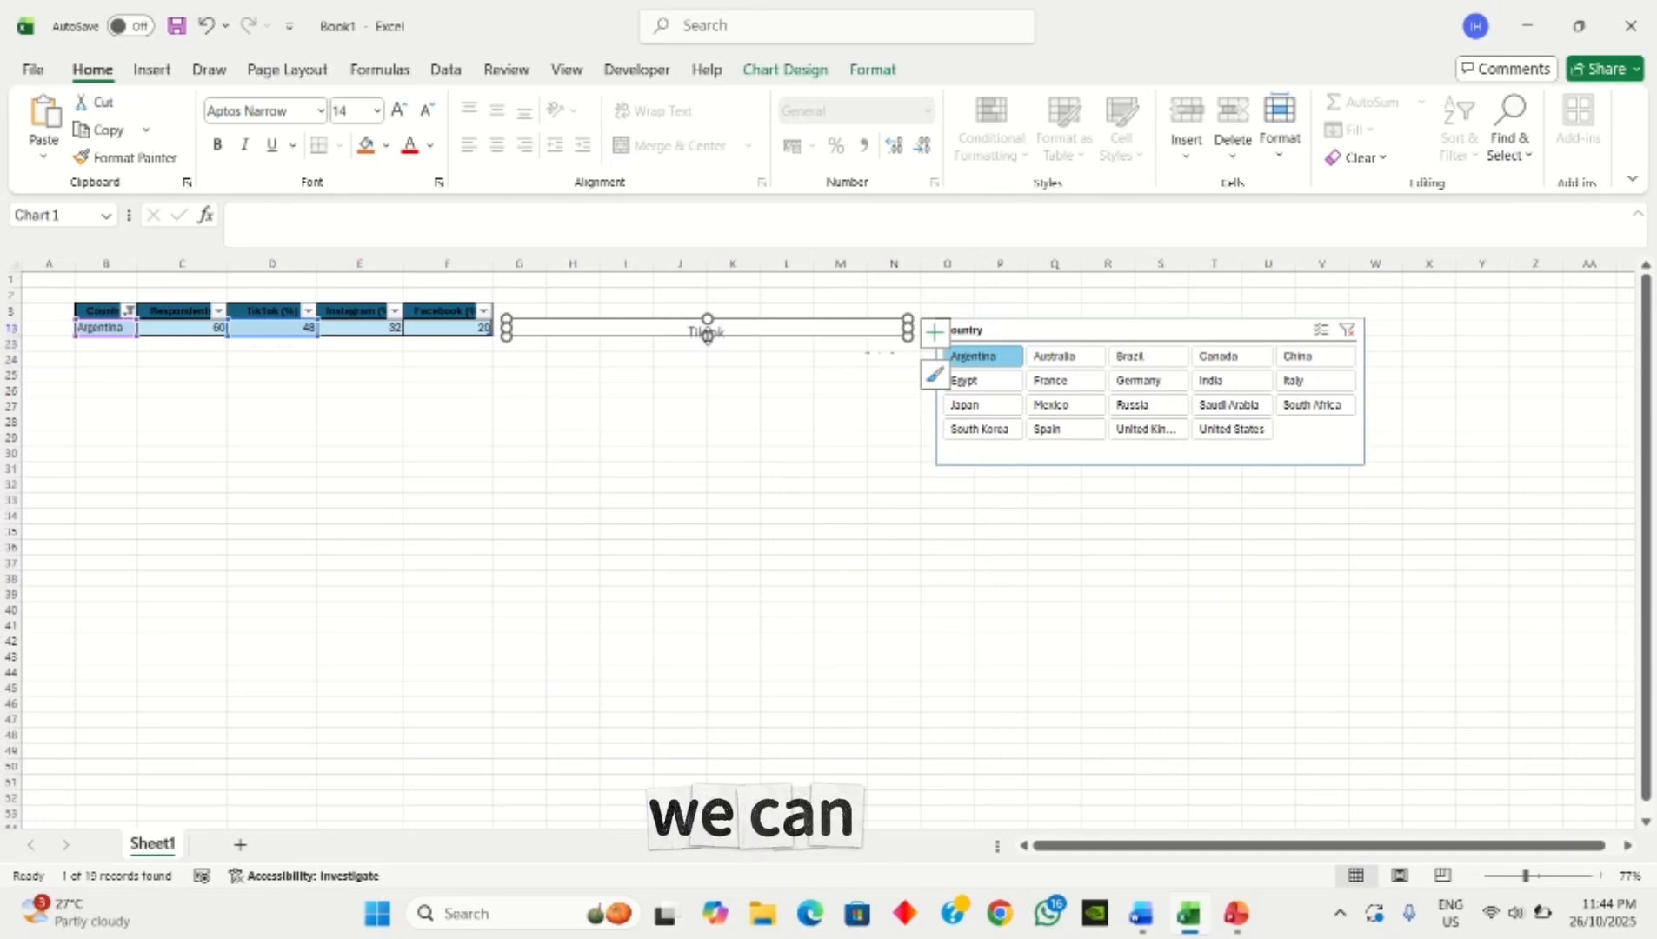
drag(705, 424, 717, 519)
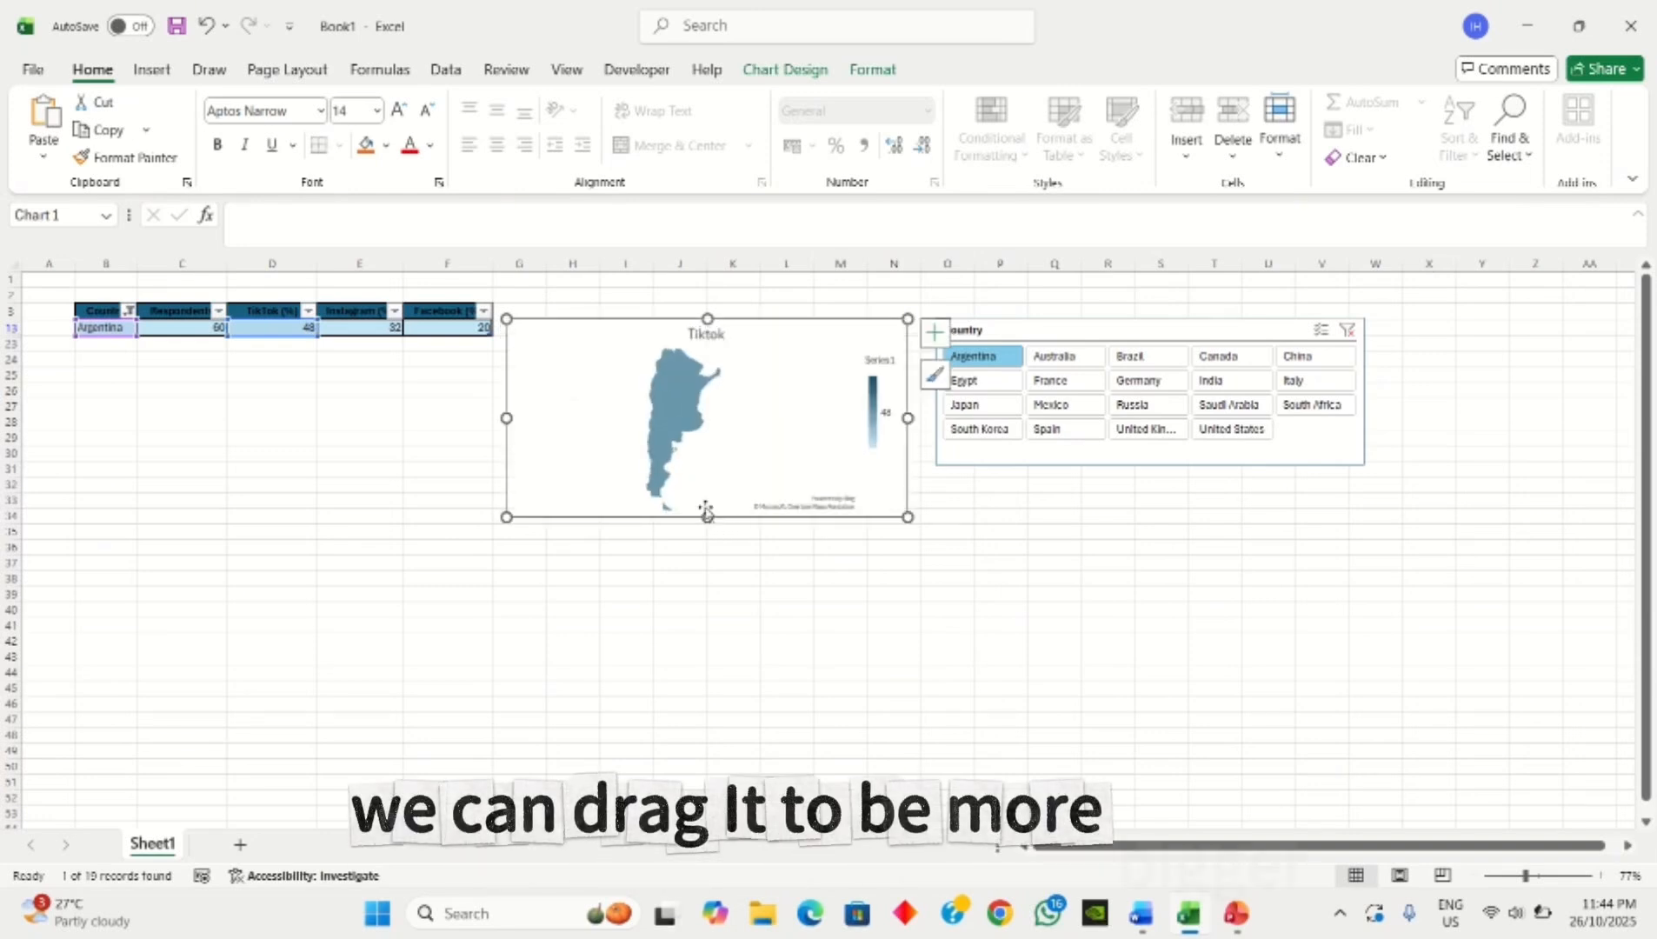
Step: Filter the map by Egypt, Japan, South Korea and Spain one at a time with the Country slicer
click(997, 383)
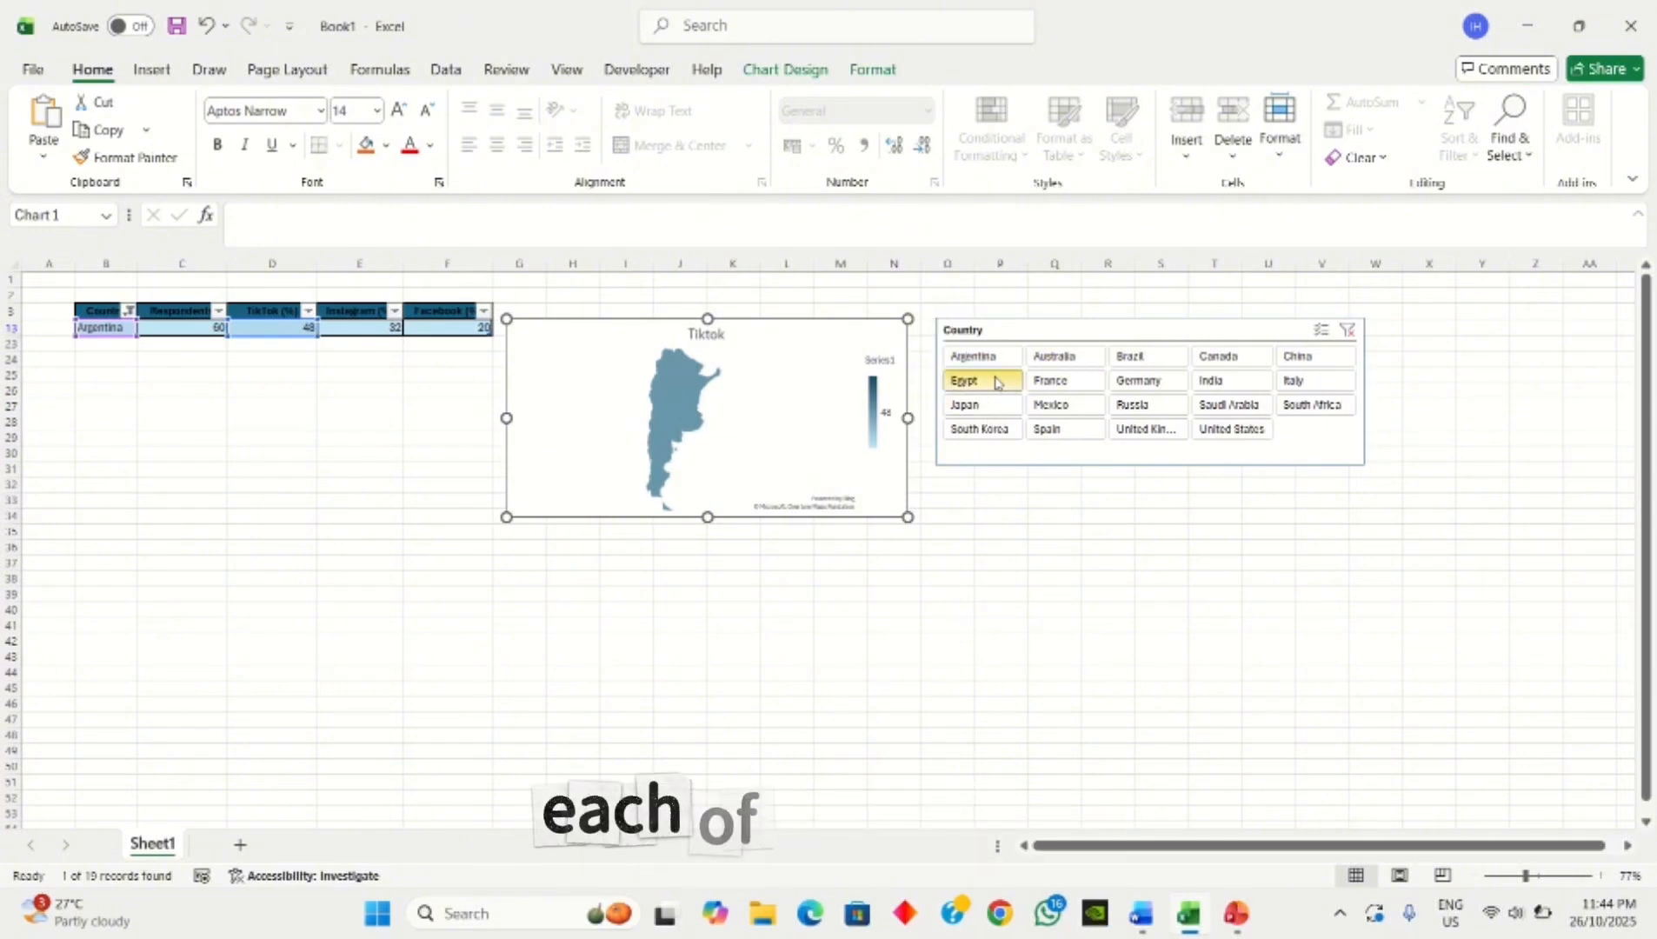
click(983, 405)
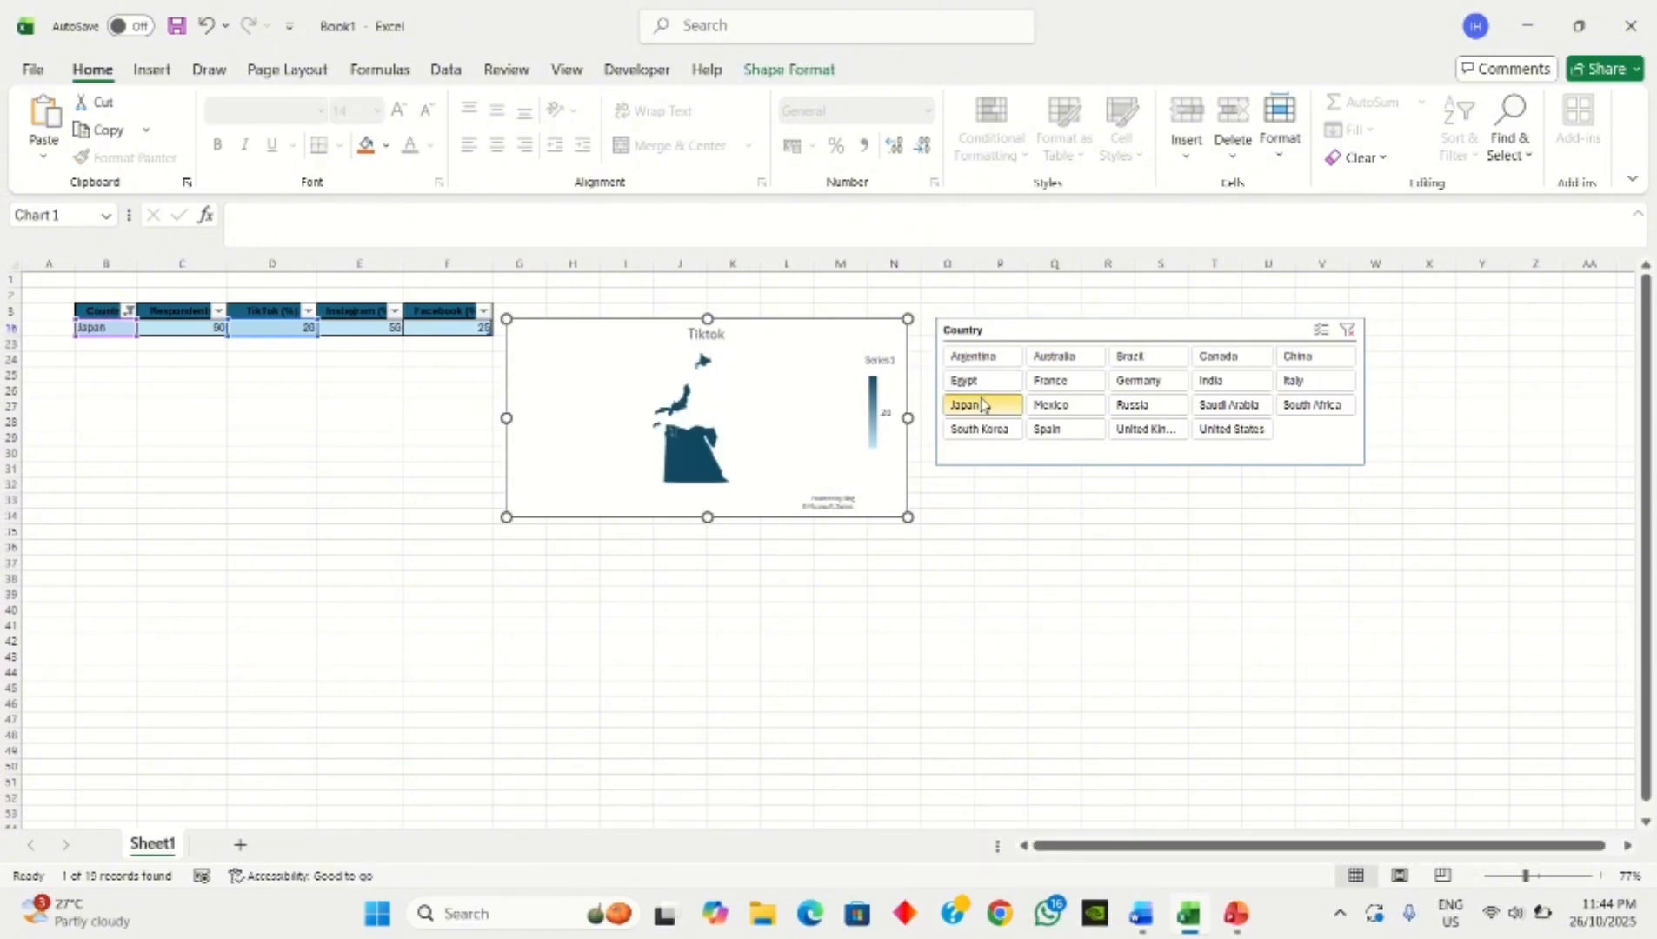
click(973, 427)
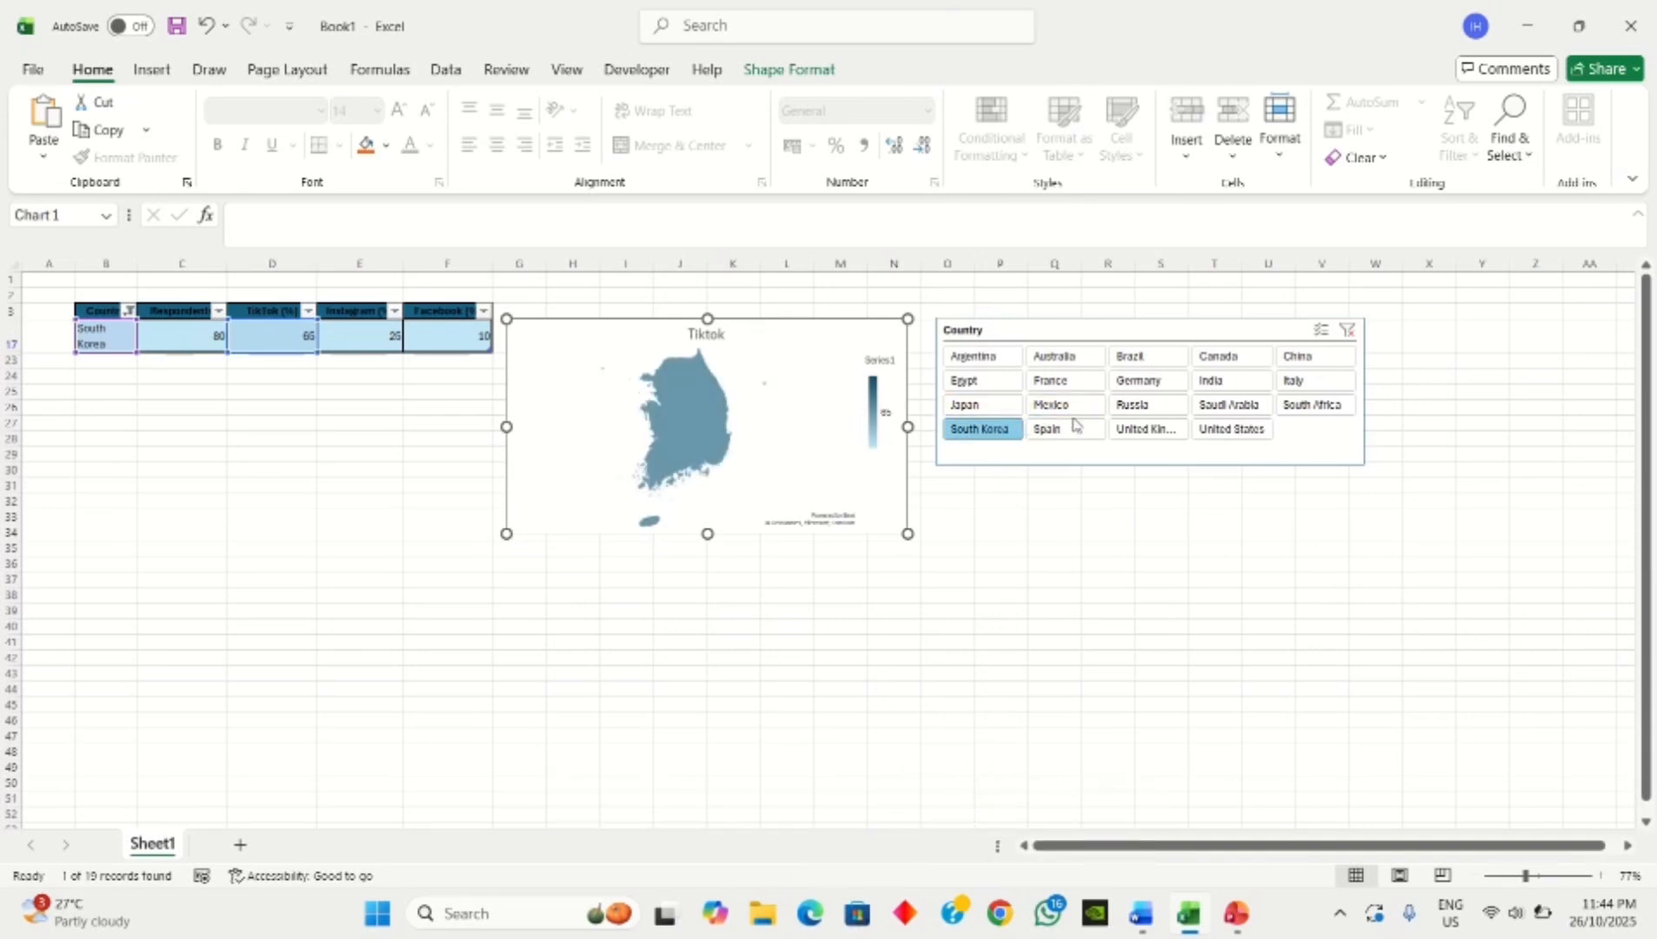
click(1076, 429)
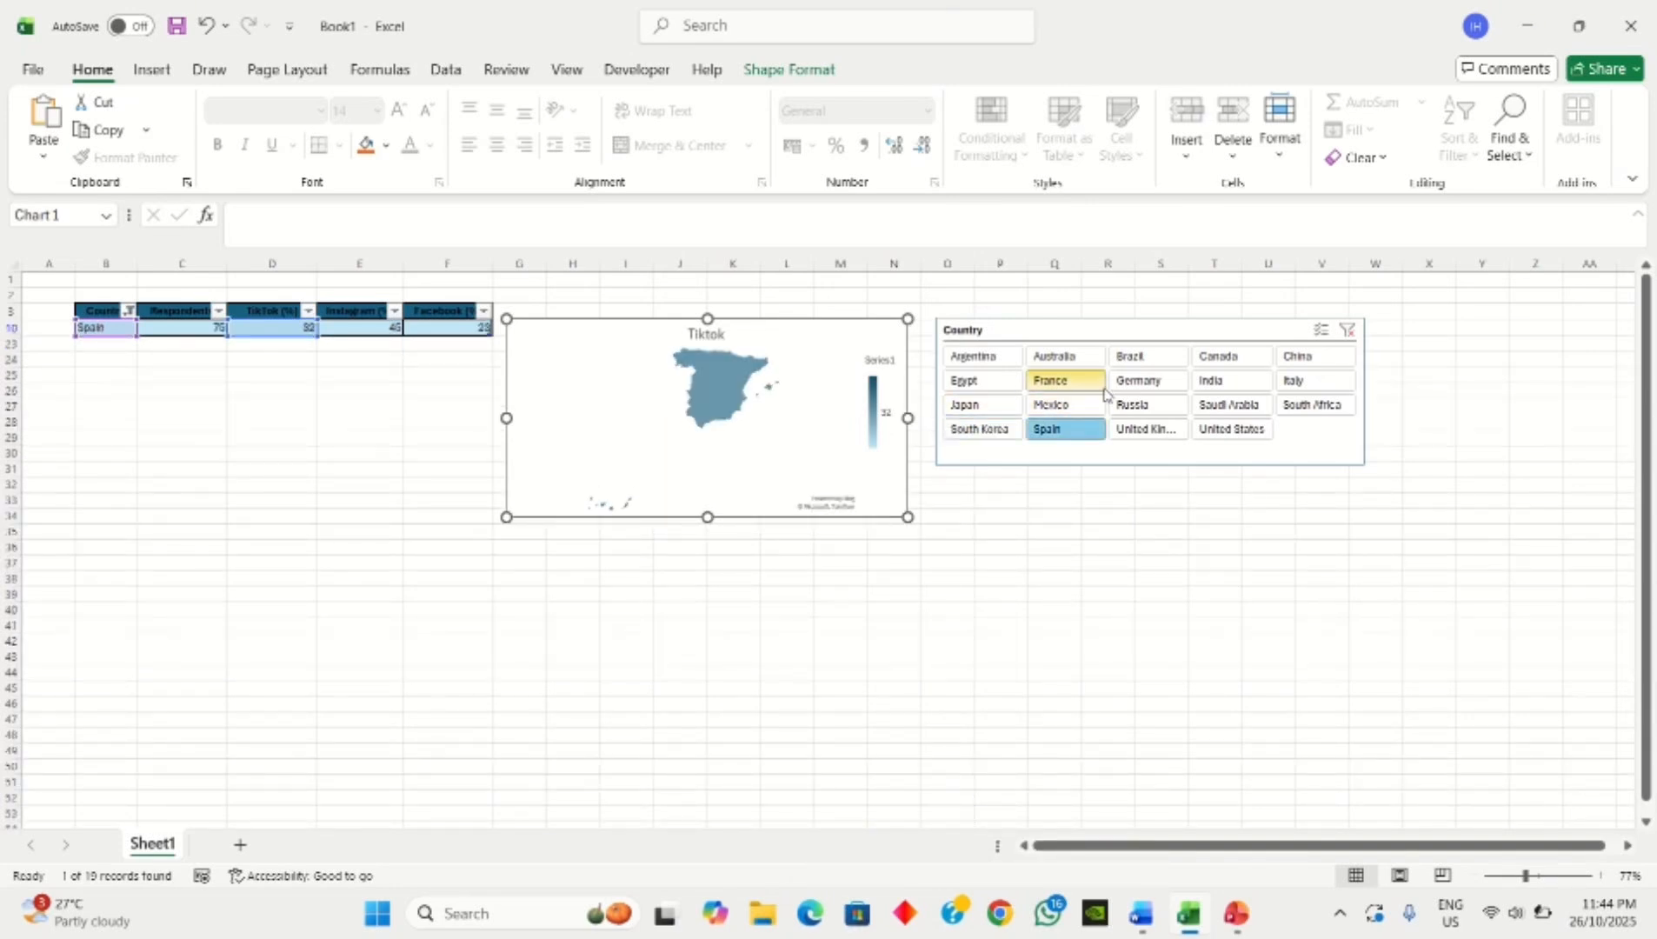
Step: Turn on multi-select in the Country slicer and add Mexico, South Korea, Japan and Egypt to the Spain selection
click(1324, 335)
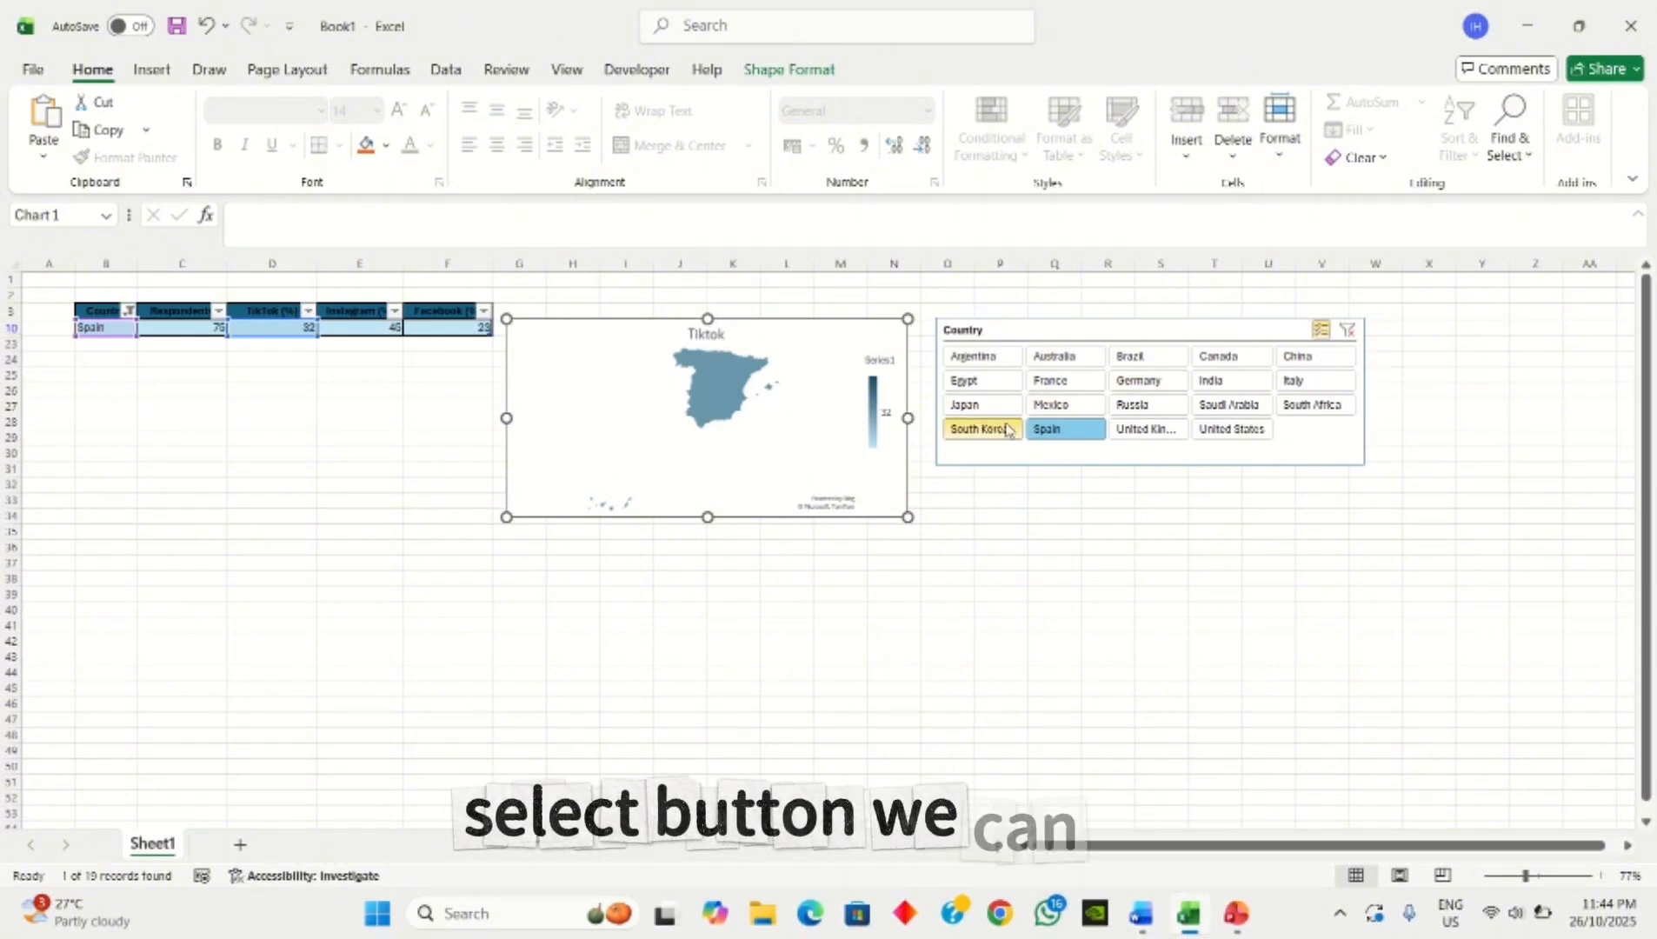
click(1062, 401)
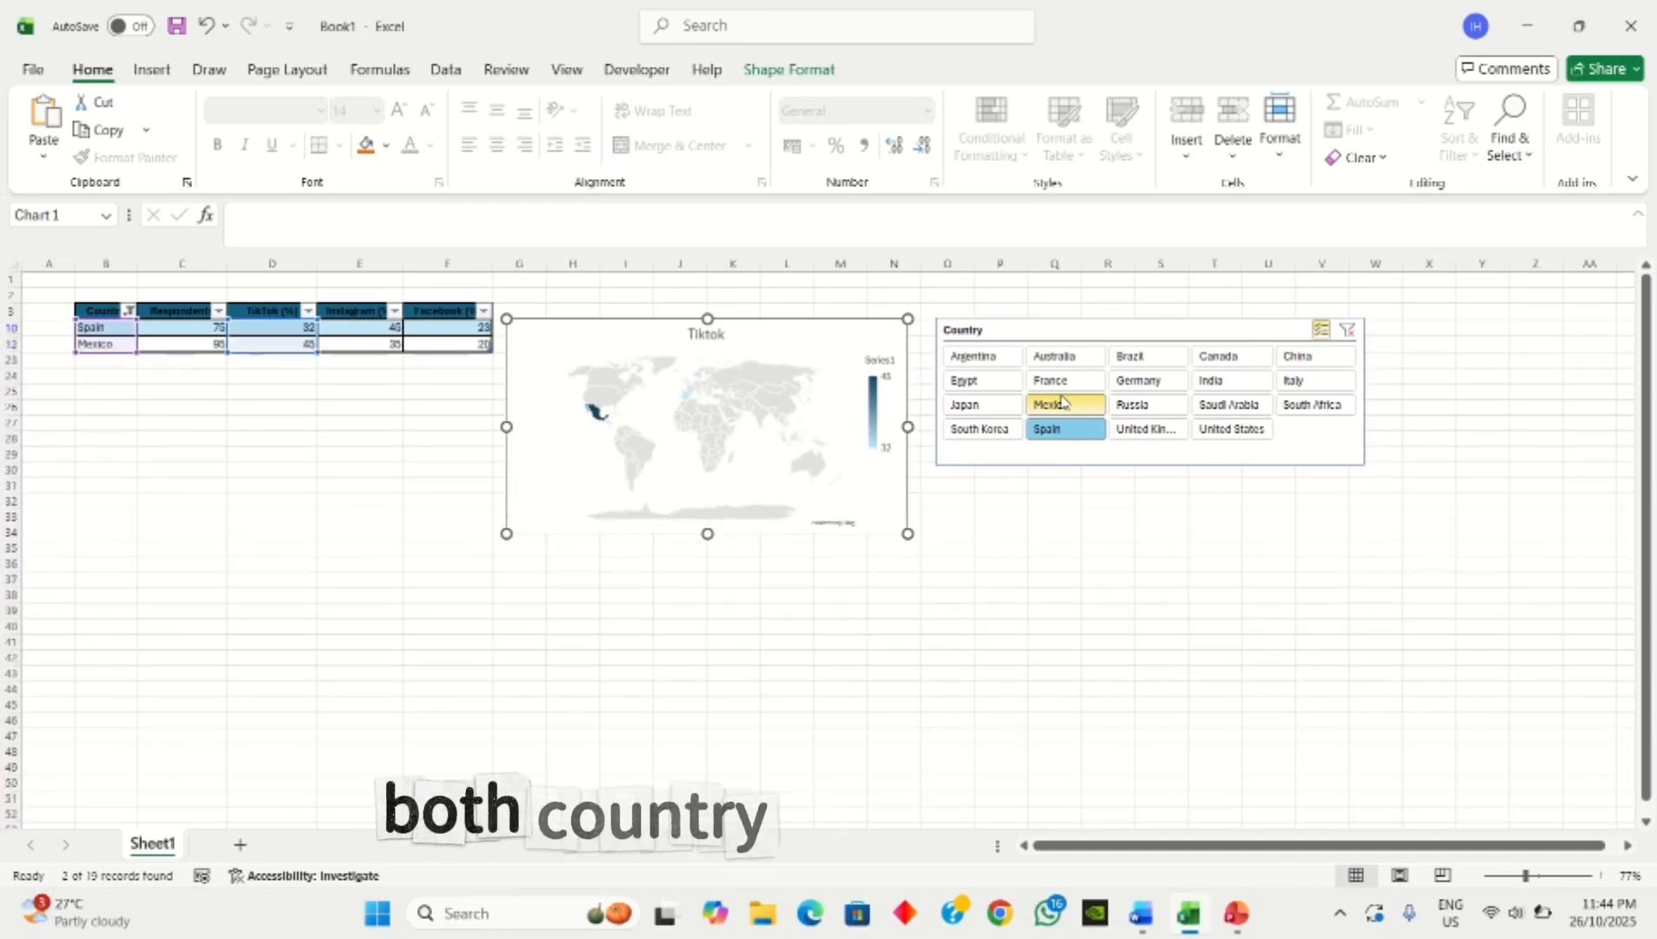
click(1006, 429)
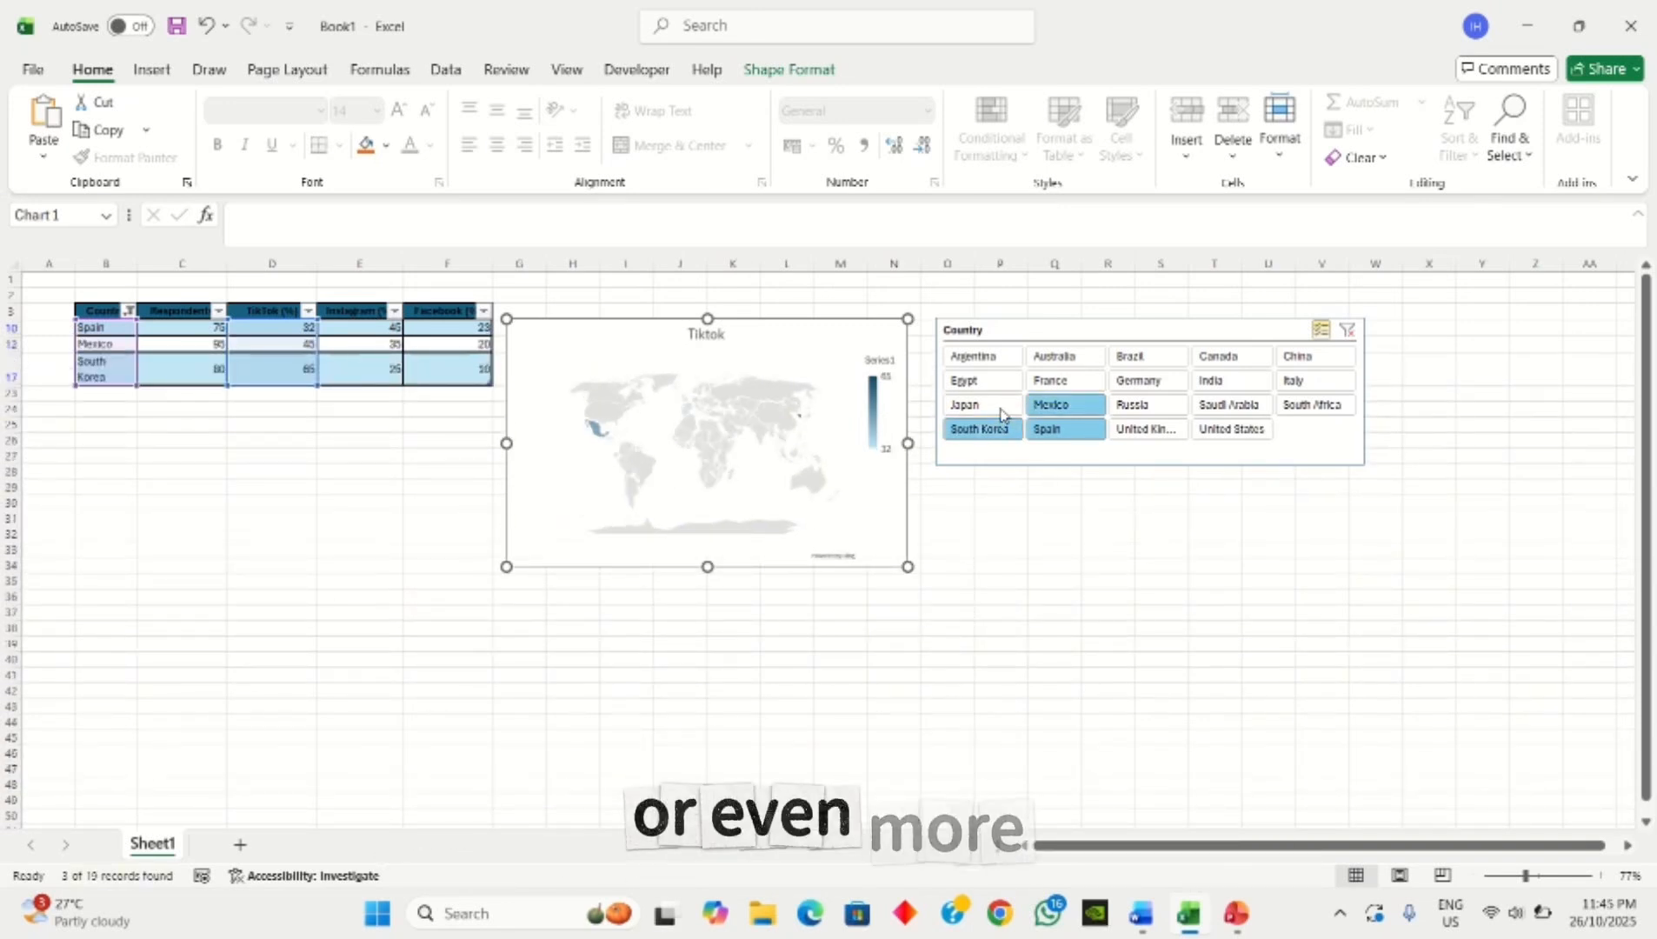
click(1000, 407)
click(990, 381)
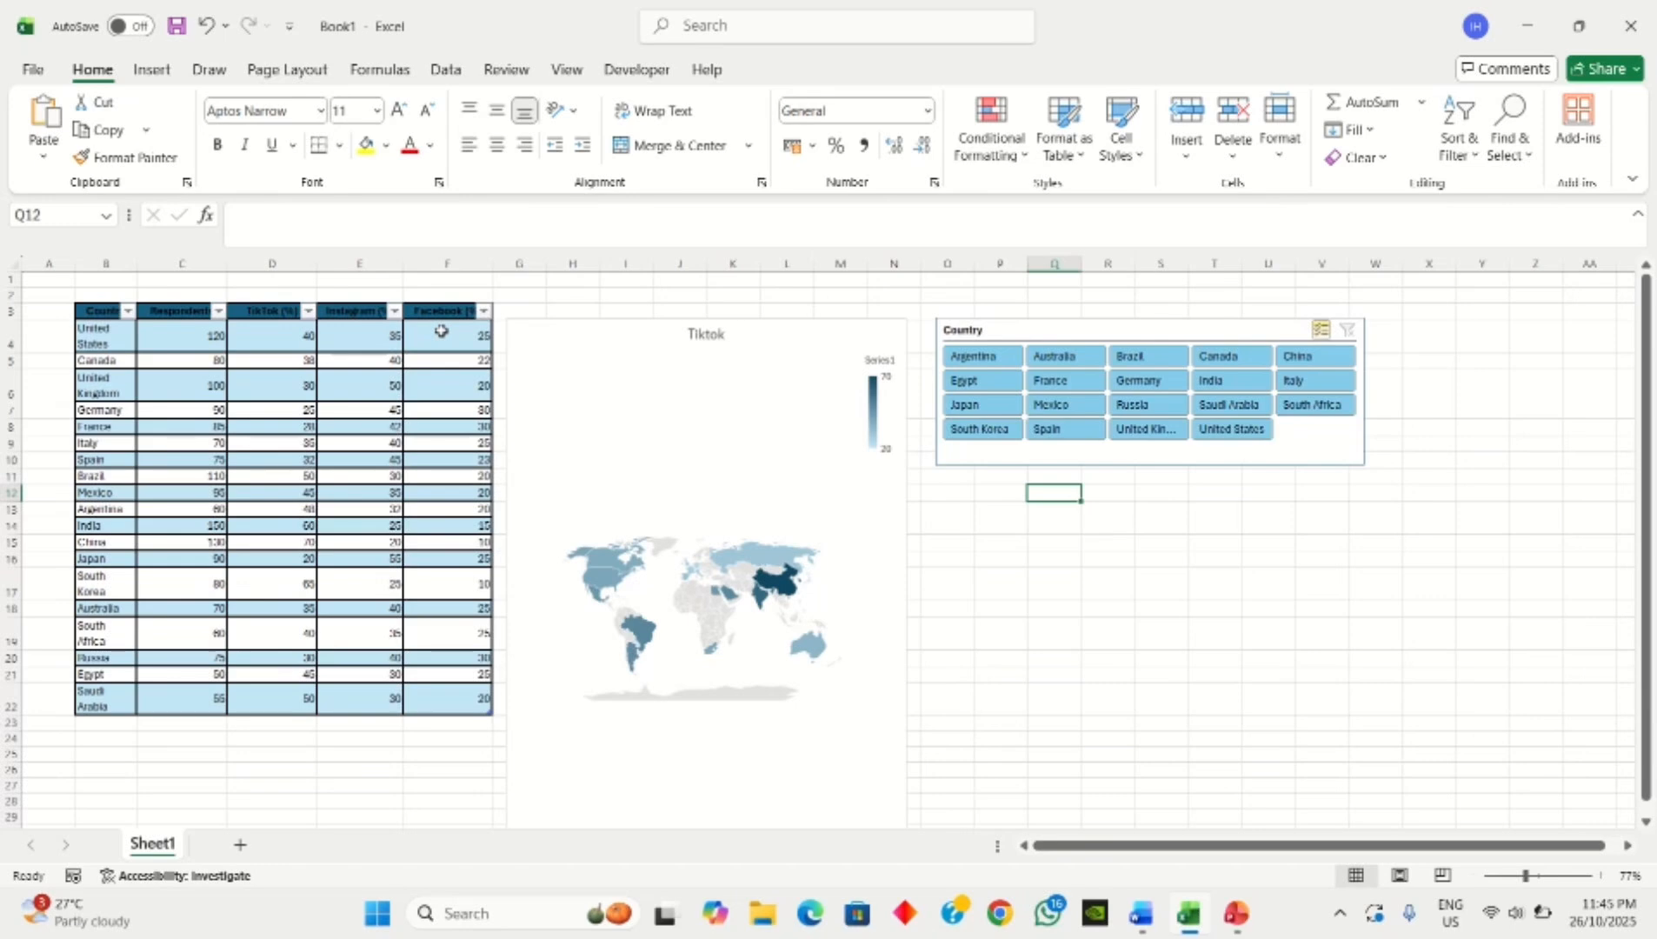
scroll(442, 332, down, 3)
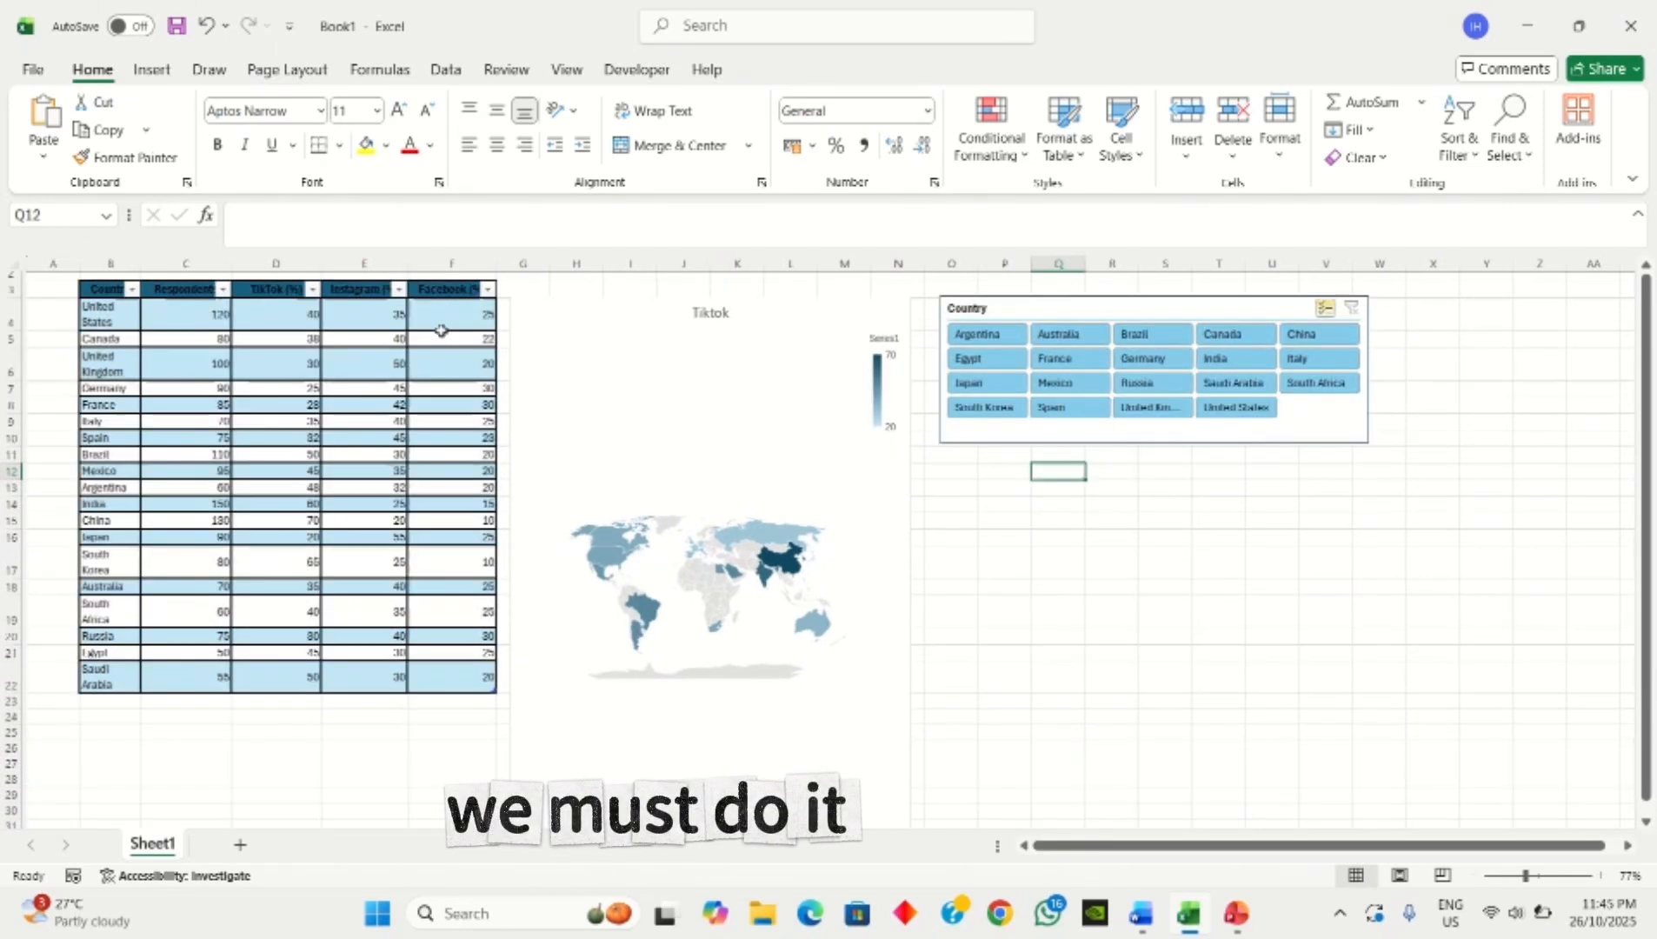
scroll(442, 332, up, 2)
scroll(442, 331, up, 1)
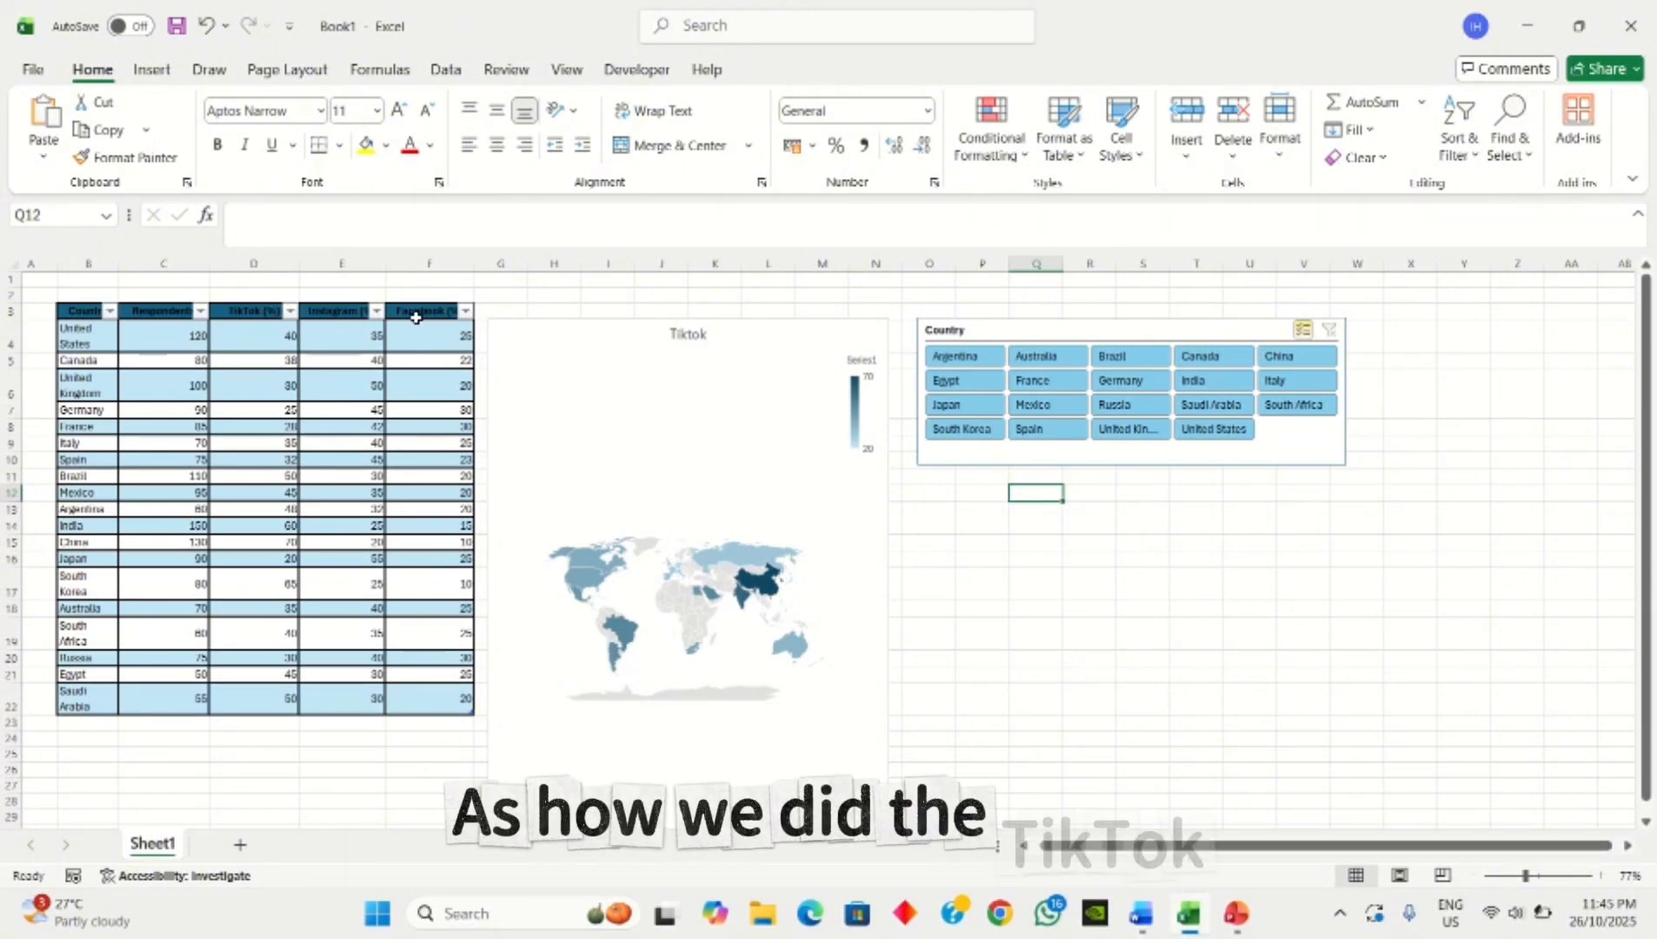
mouse_move(726, 4)
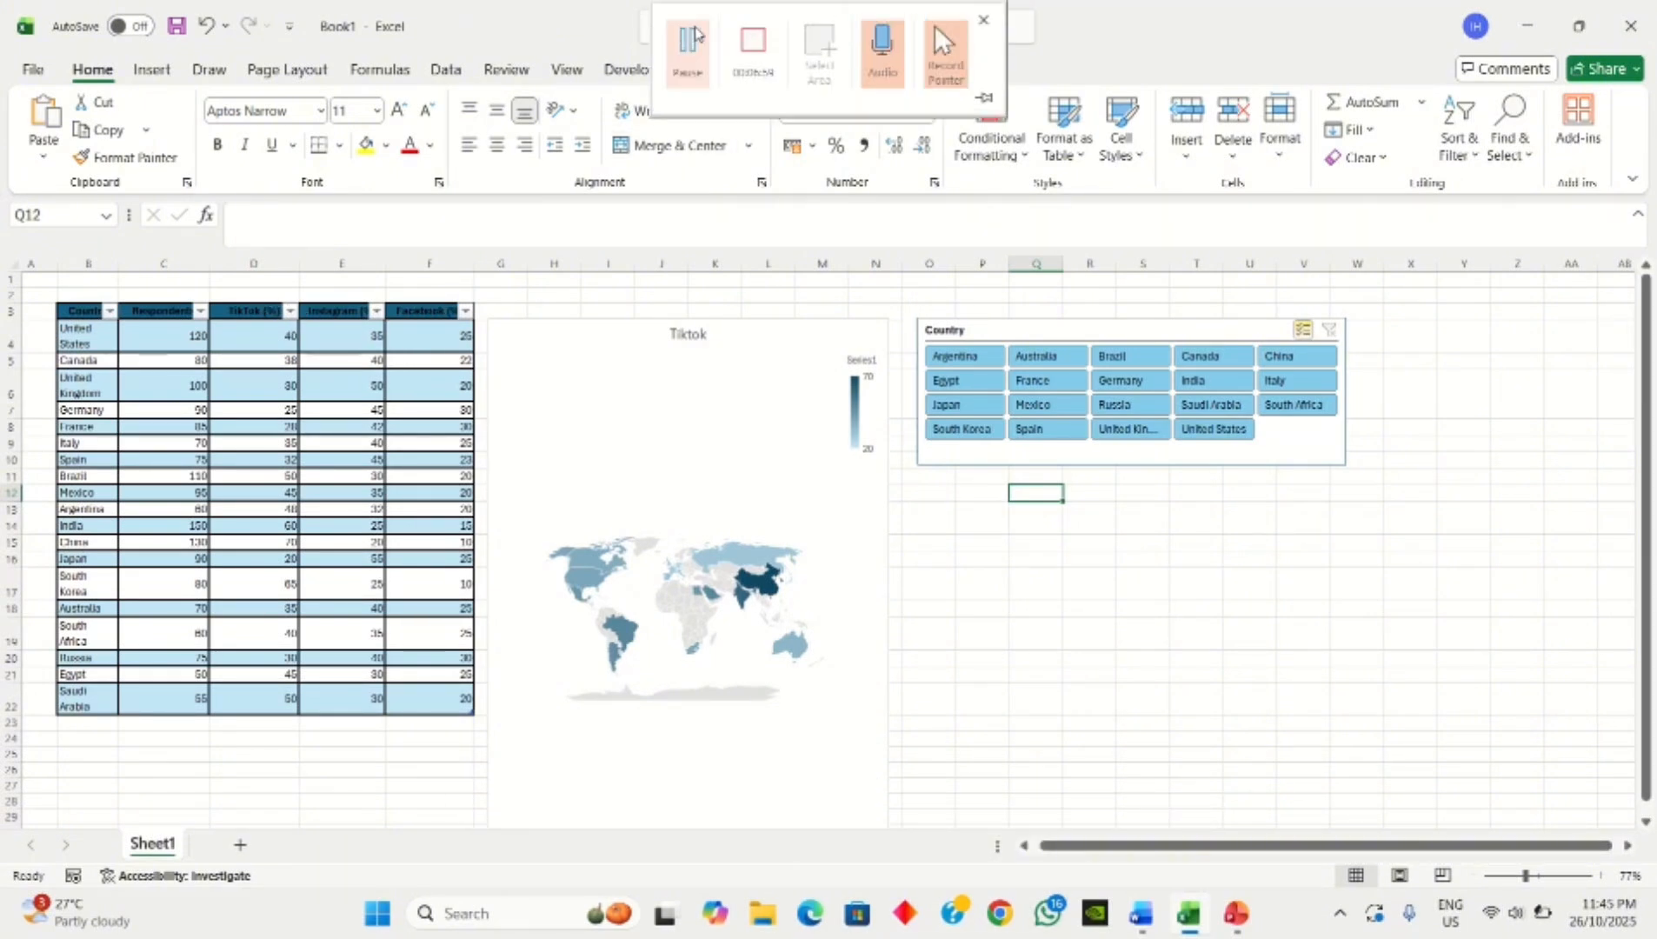
click(689, 36)
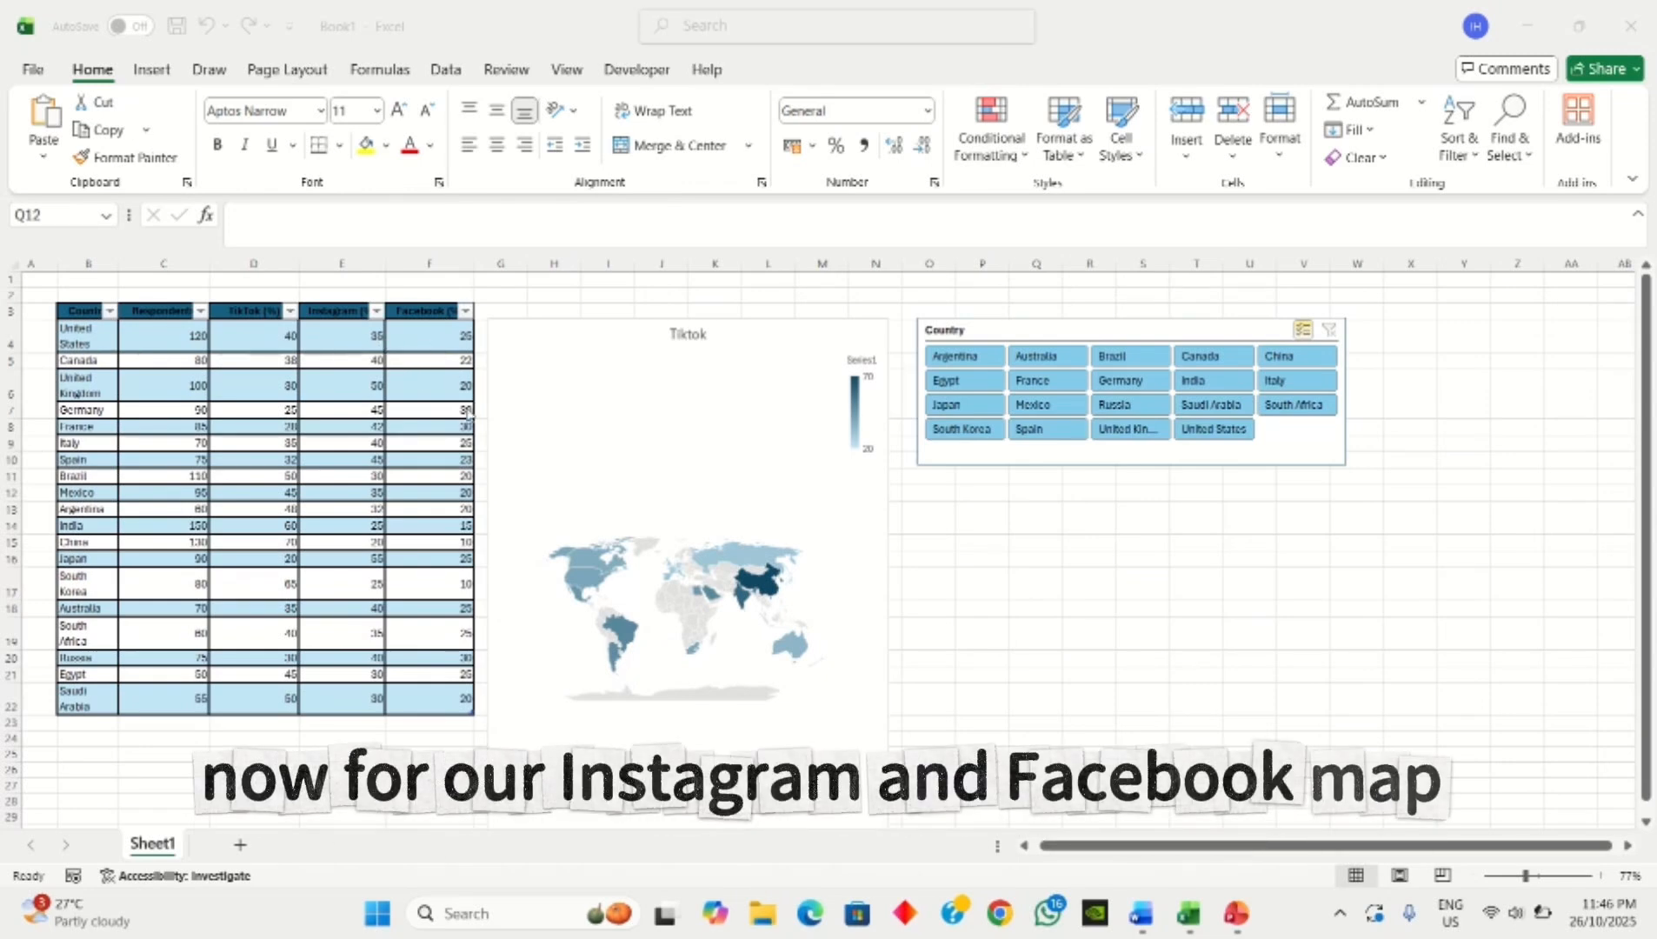
scroll(498, 534, down, 3)
scroll(497, 532, up, 3)
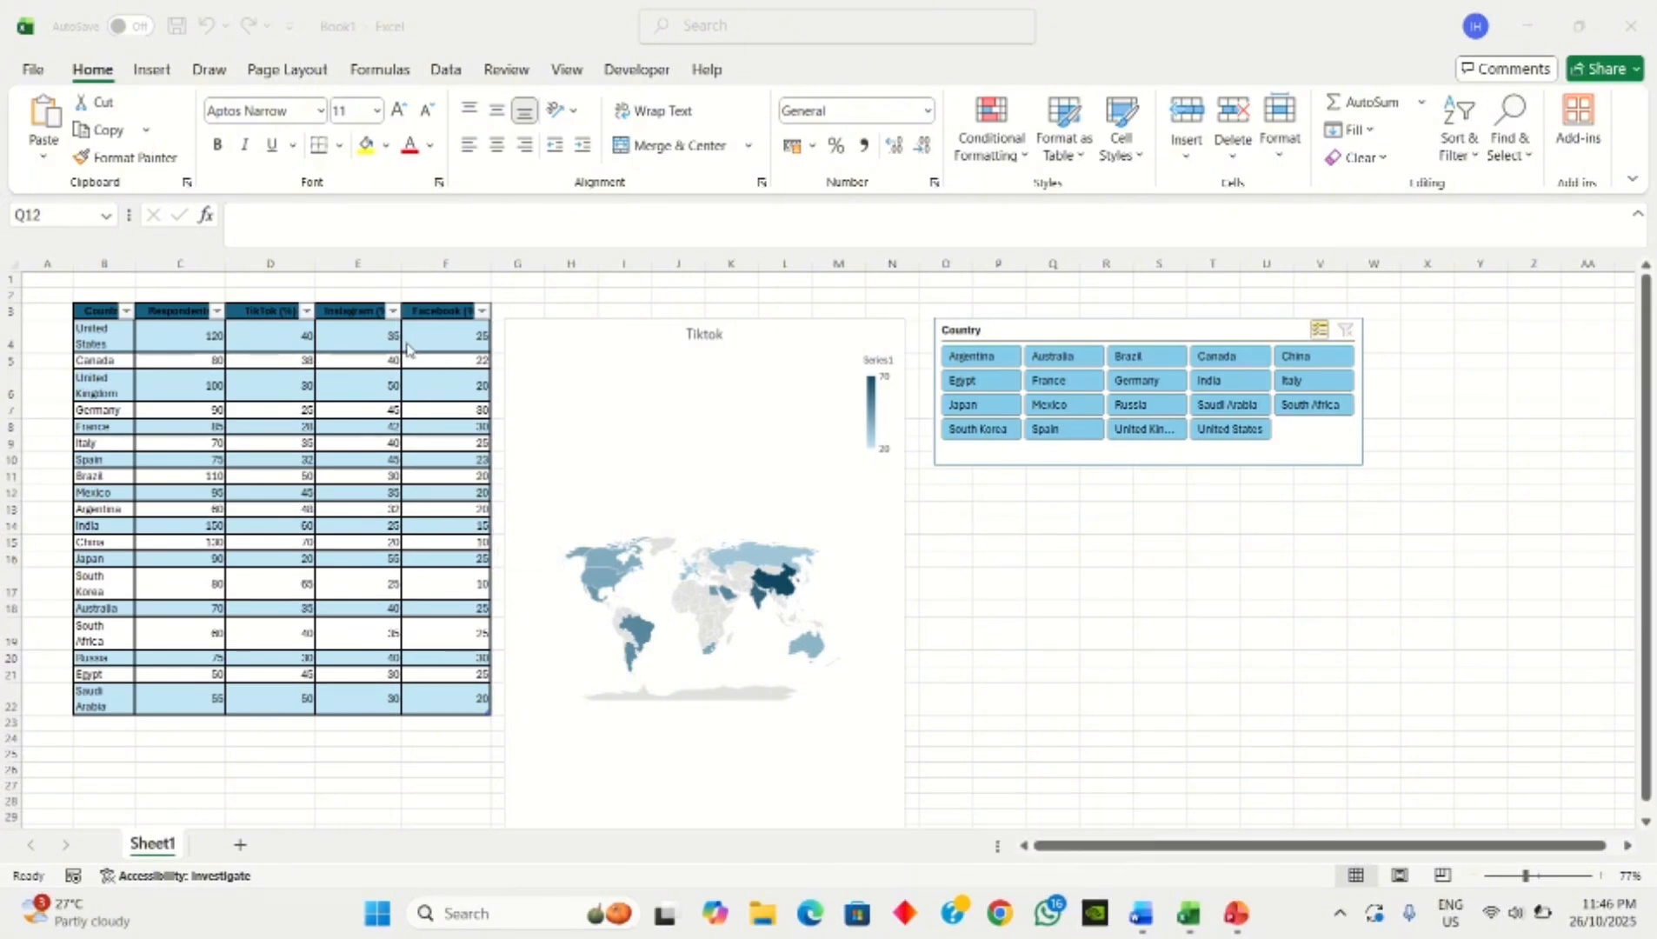
click(153, 75)
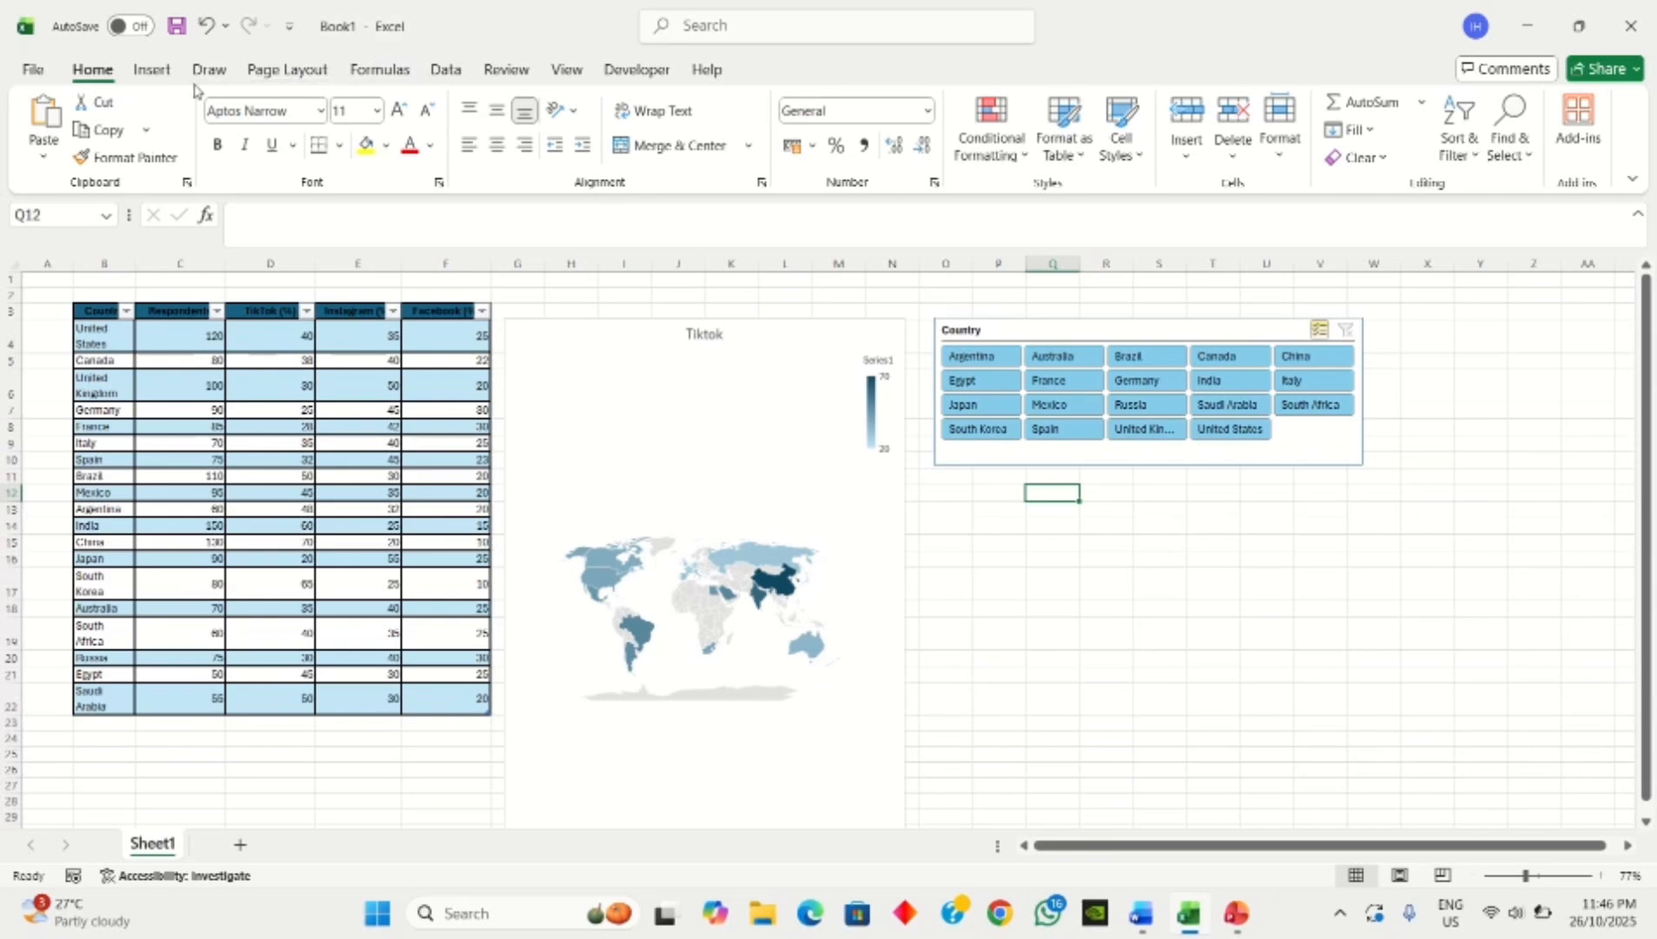
click(153, 69)
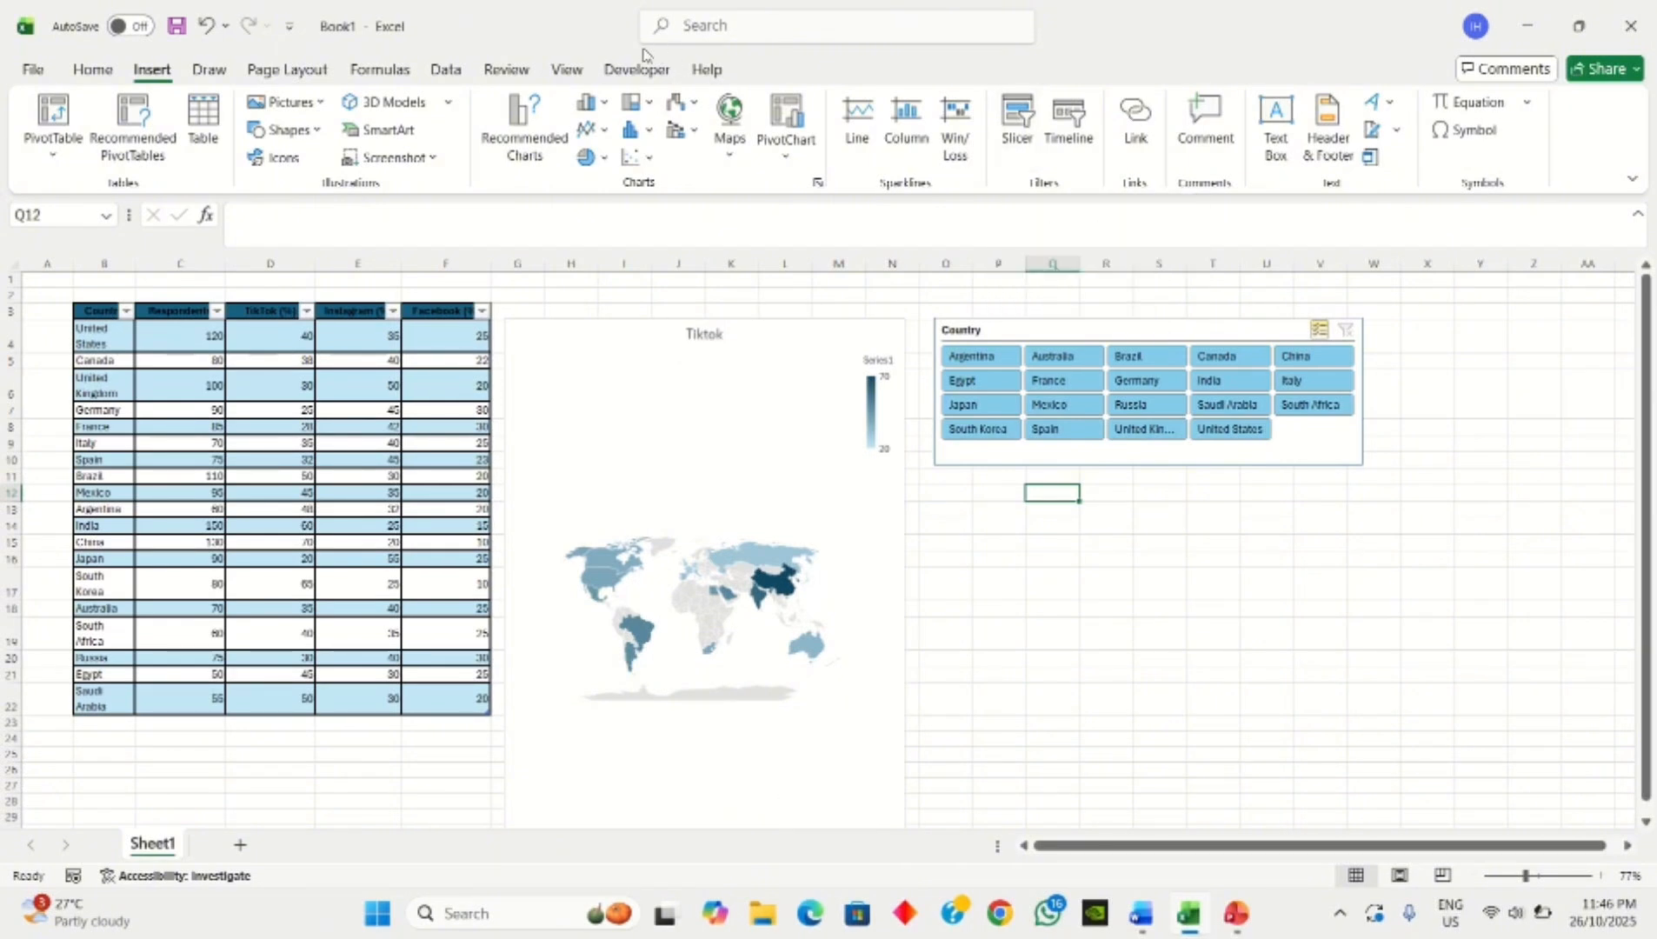
mouse_move(679, 36)
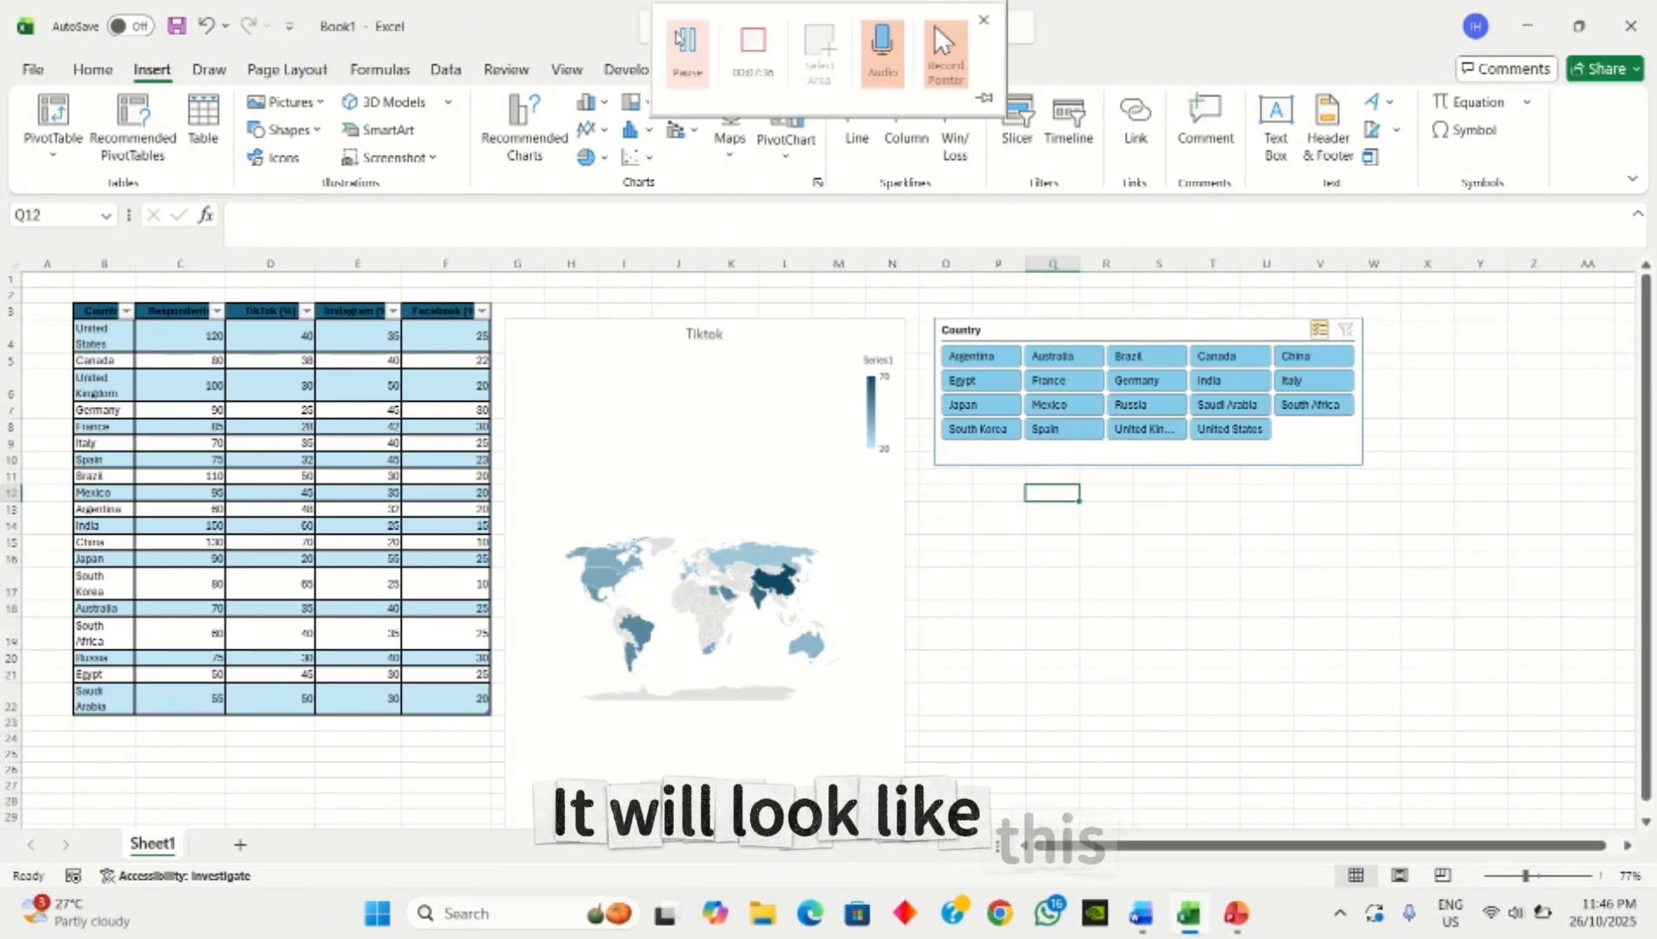
click(680, 37)
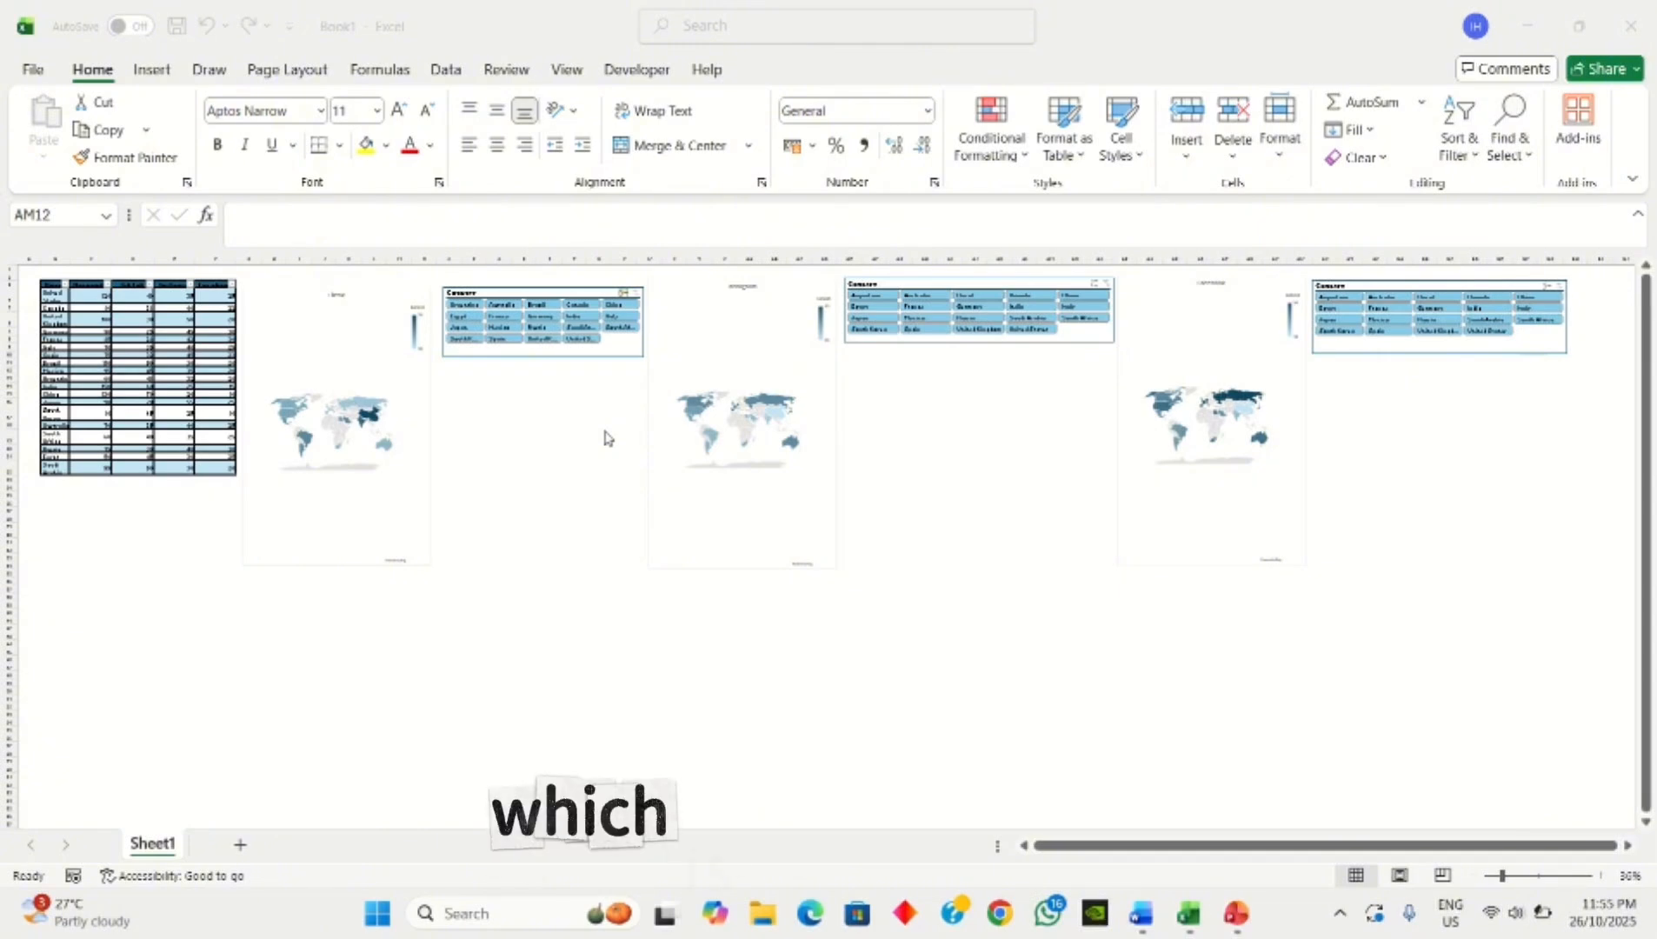
Step: Examine the Tiktok, Instagram and Facebook map charts and their Country slicers across the sheet
ctrl+scroll(487, 429, up, 2)
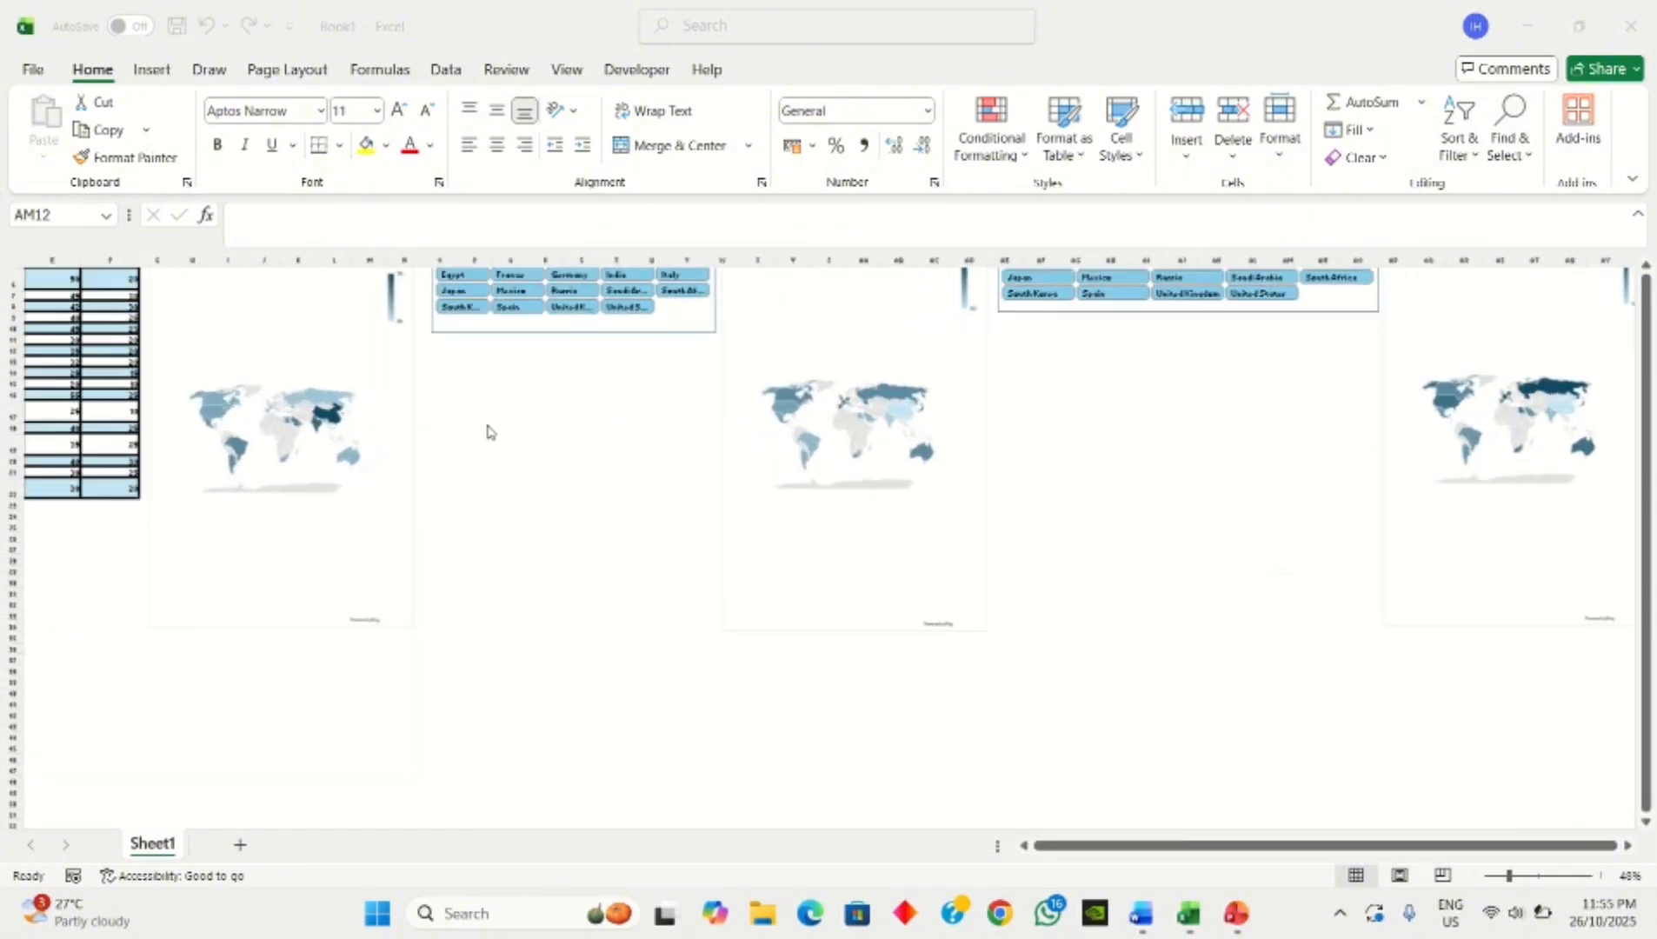
scroll(454, 430, up, 2)
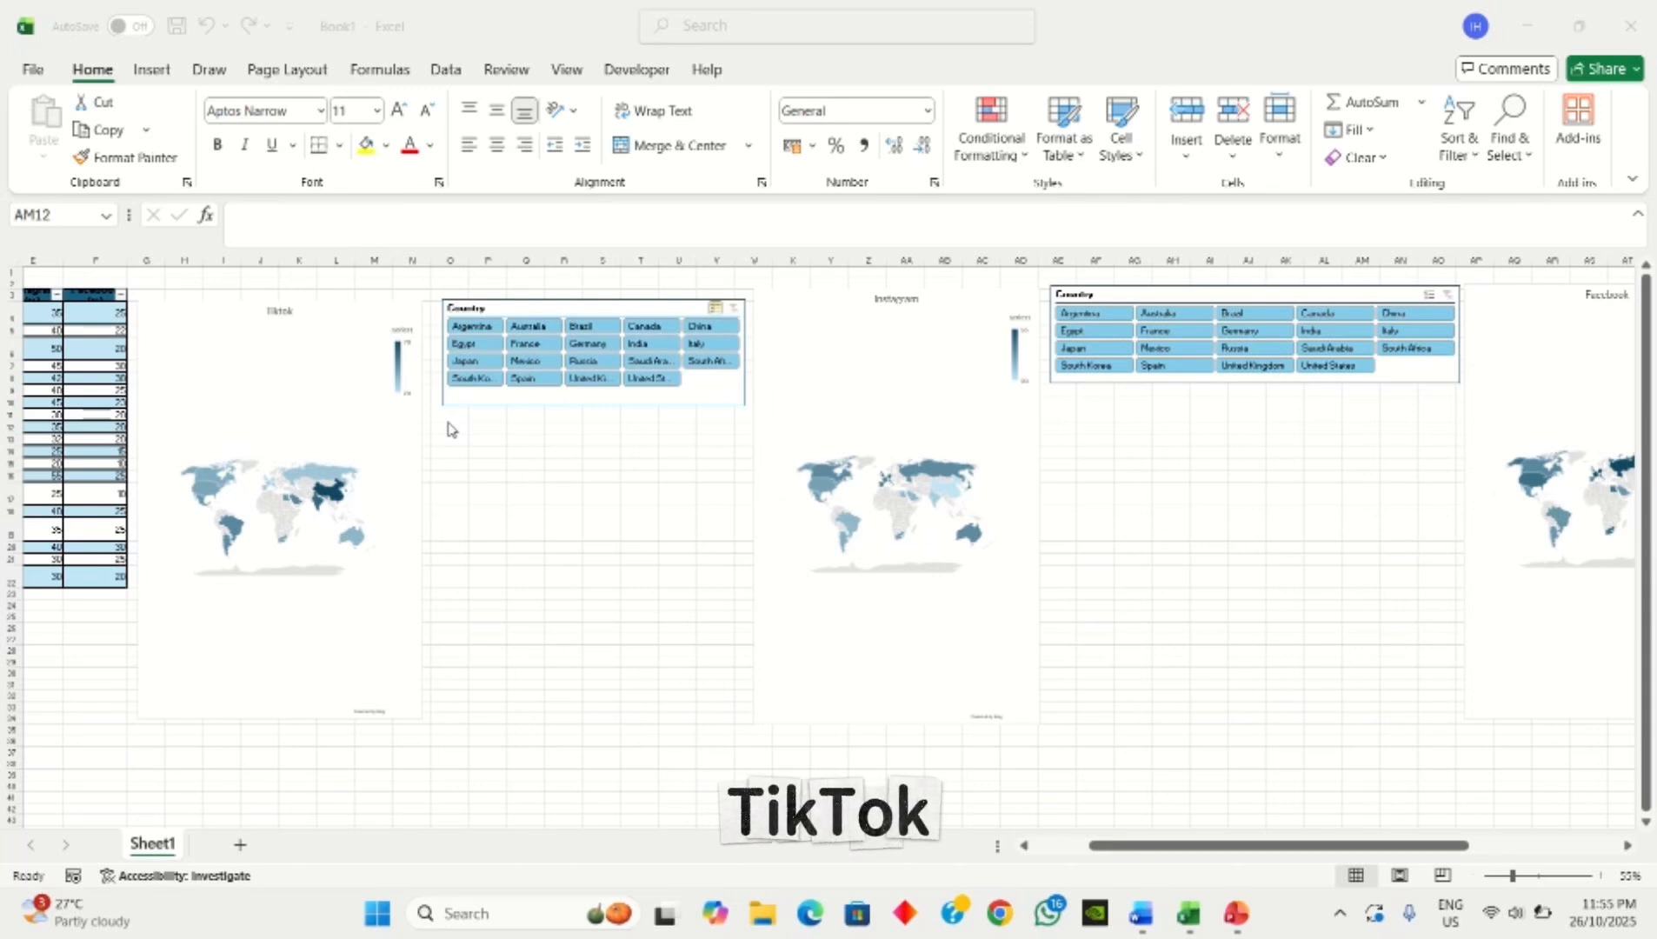
scroll(449, 429, right, 3)
scroll(449, 428, right, 7)
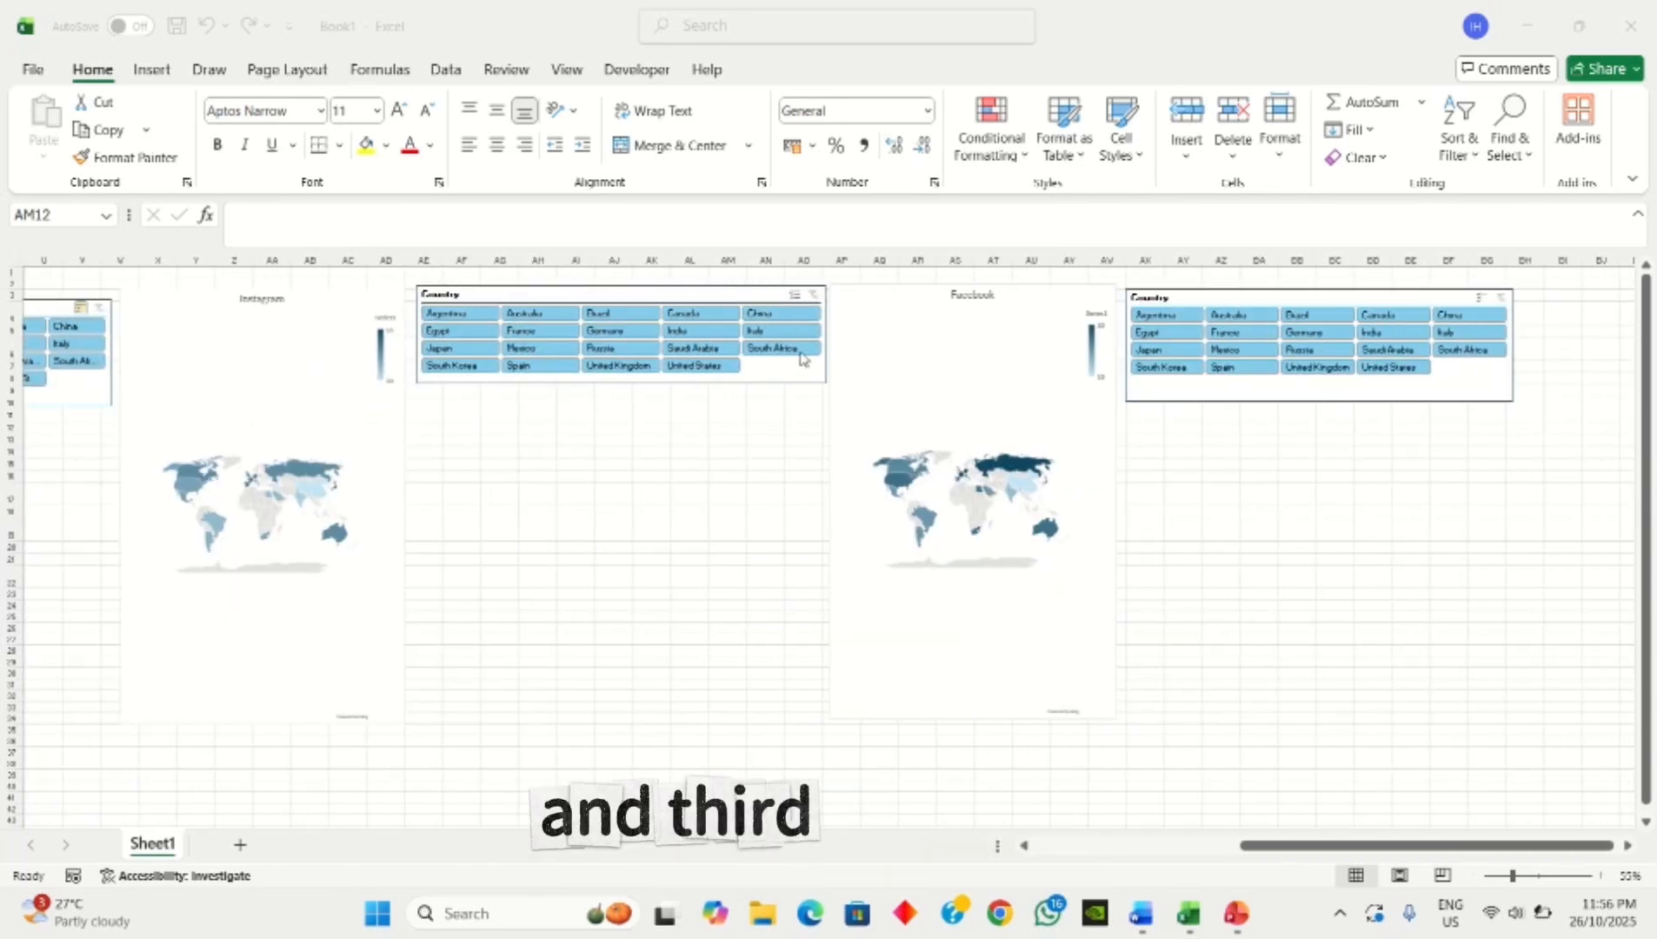
scroll(780, 361, left, 6)
scroll(800, 358, left, 2)
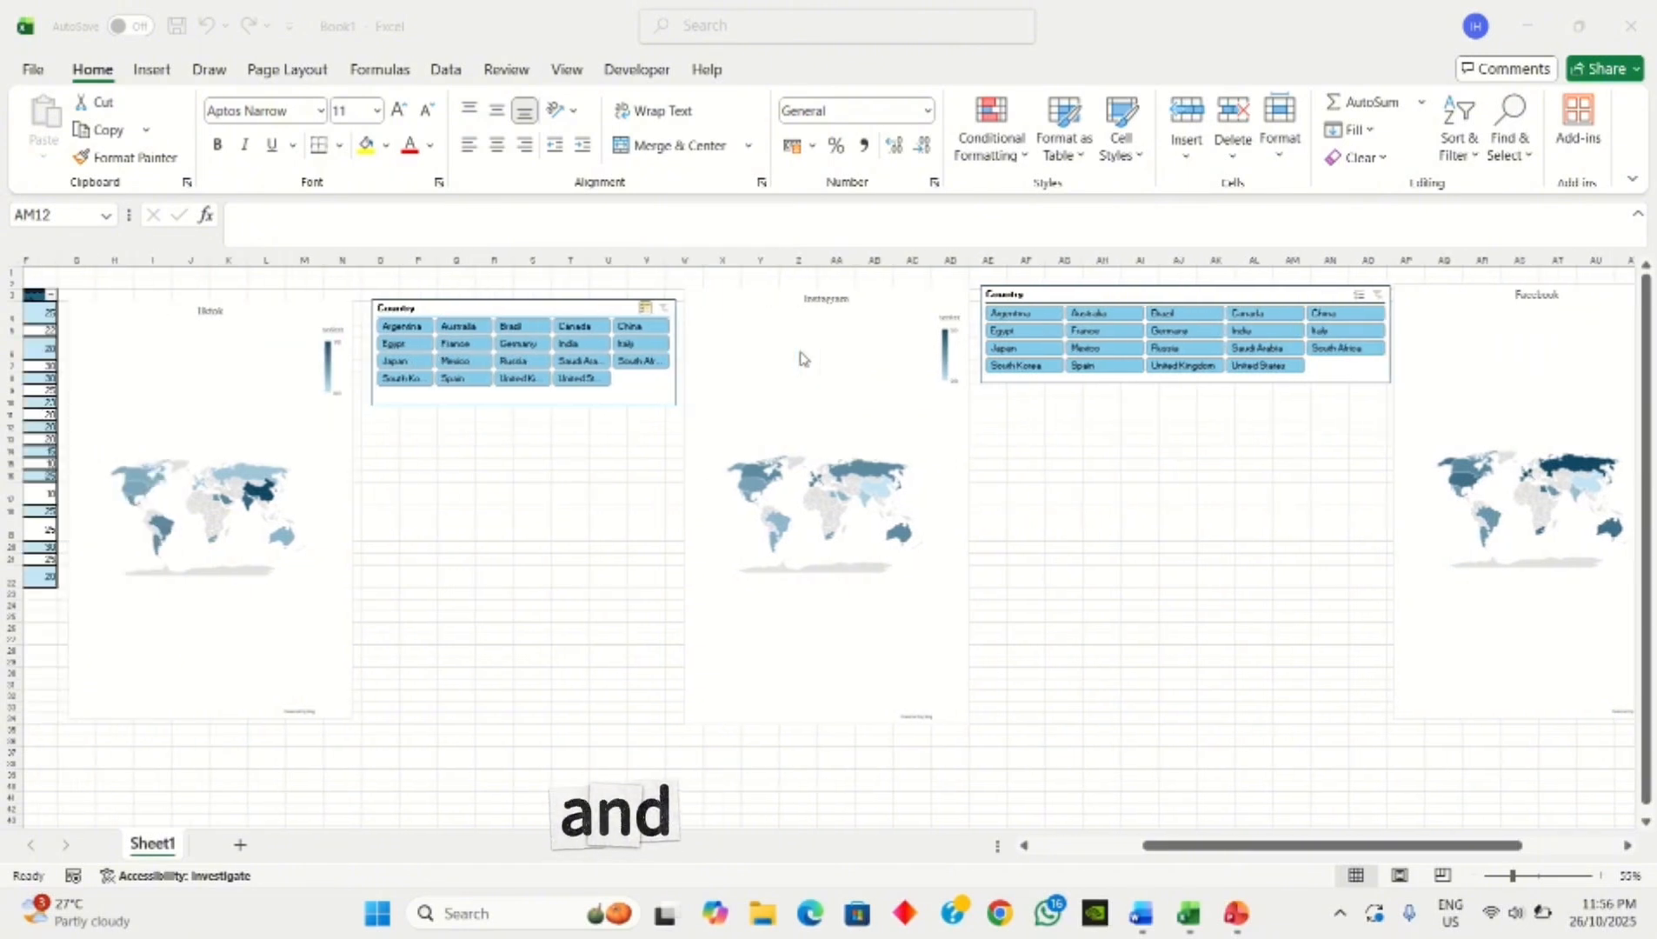
Step: Turn off multi-select in the Tiktok map's Country slicer and filter all maps by Egypt, Germany, India and Italy in turn
click(646, 313)
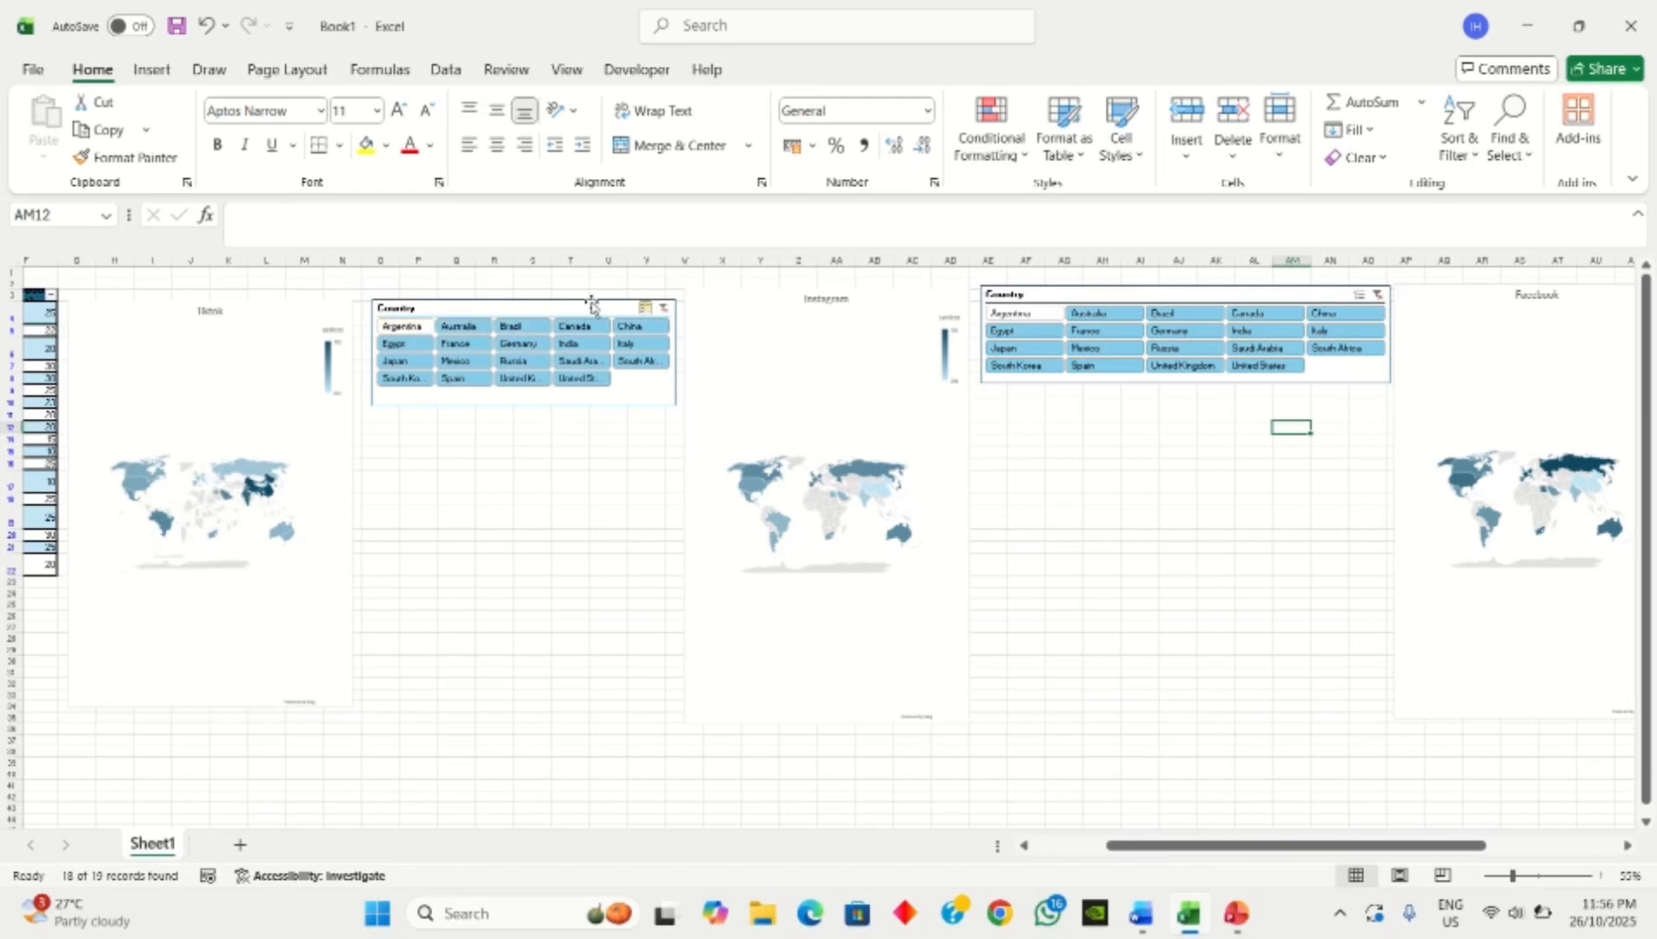
click(396, 344)
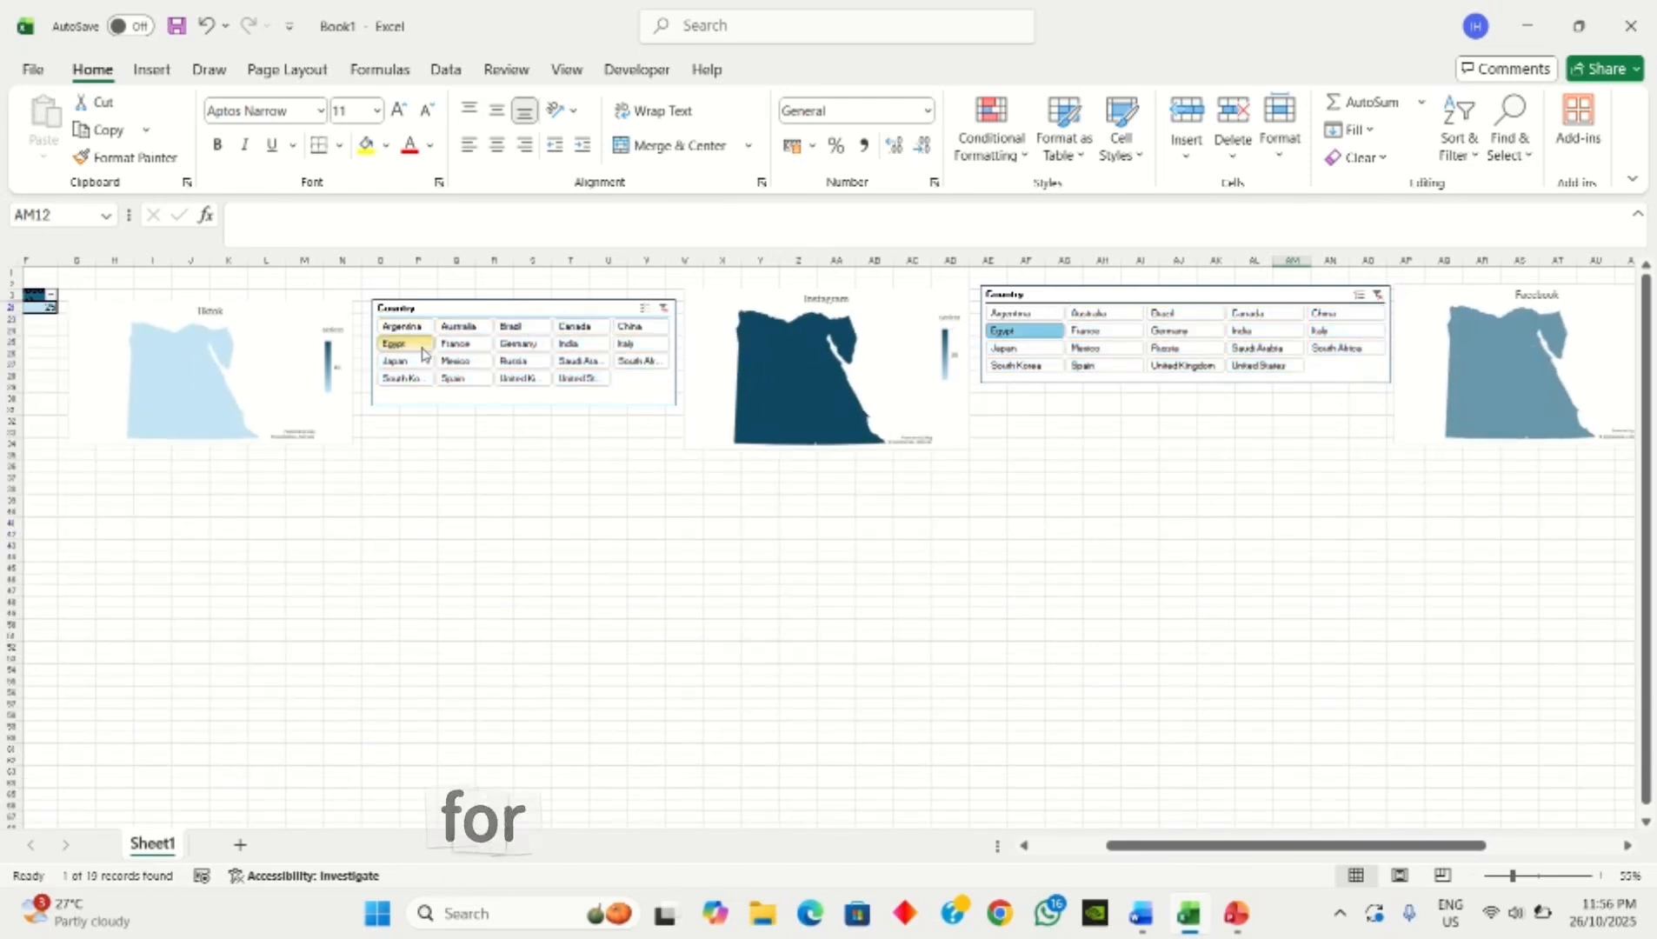
click(517, 343)
click(586, 347)
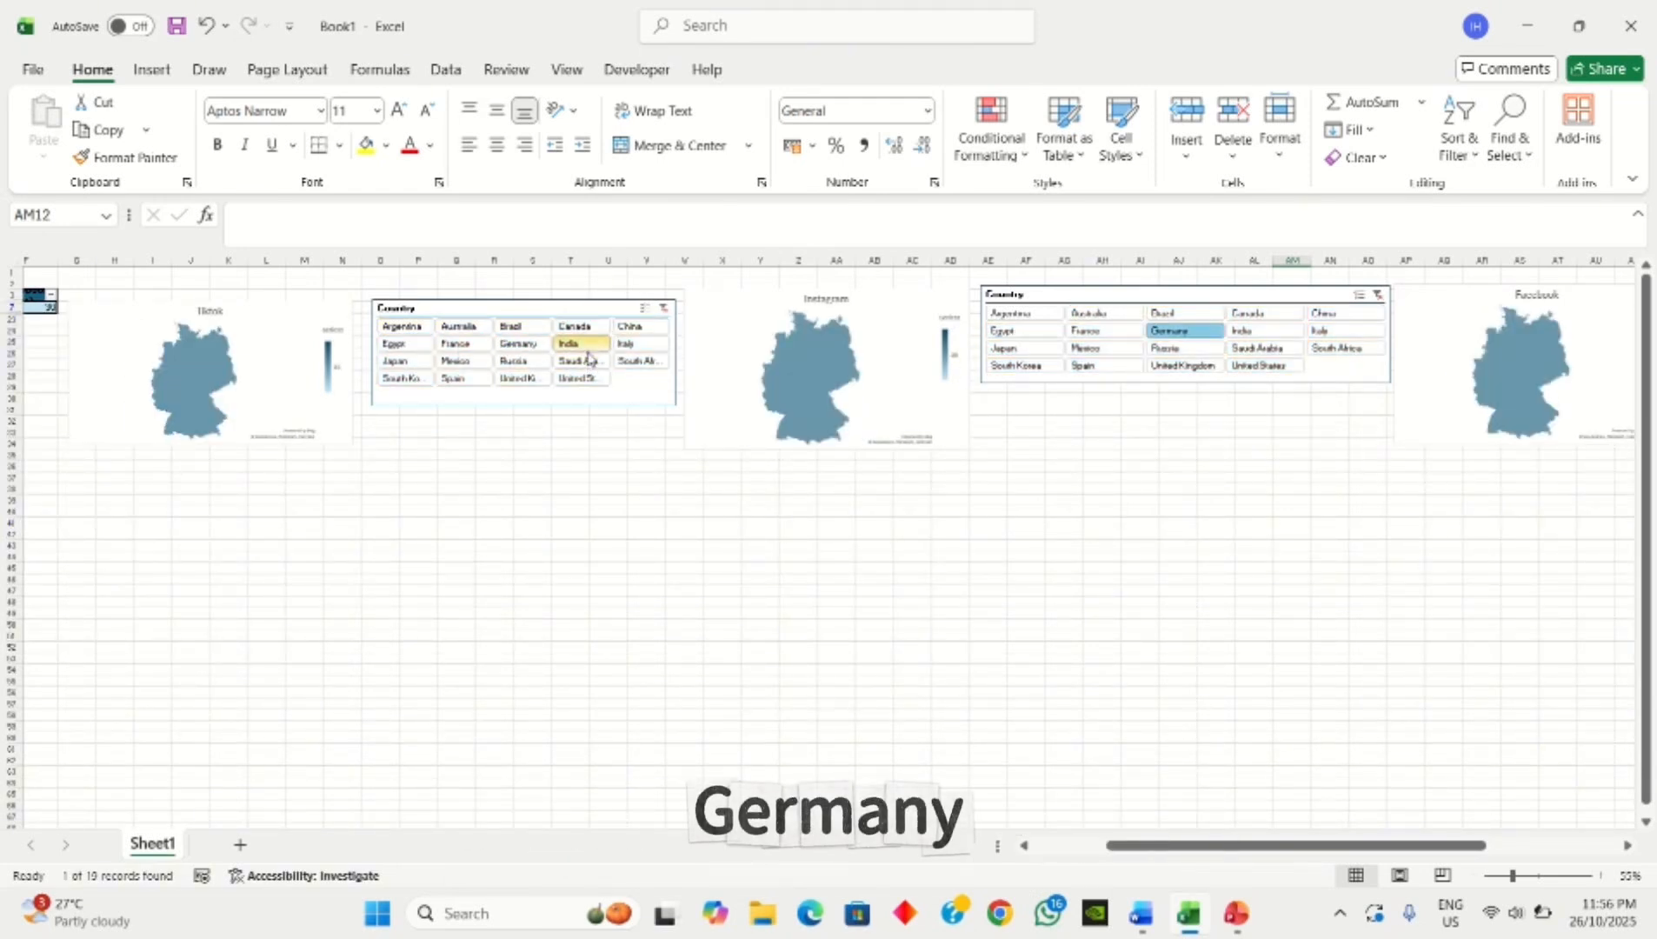
click(639, 346)
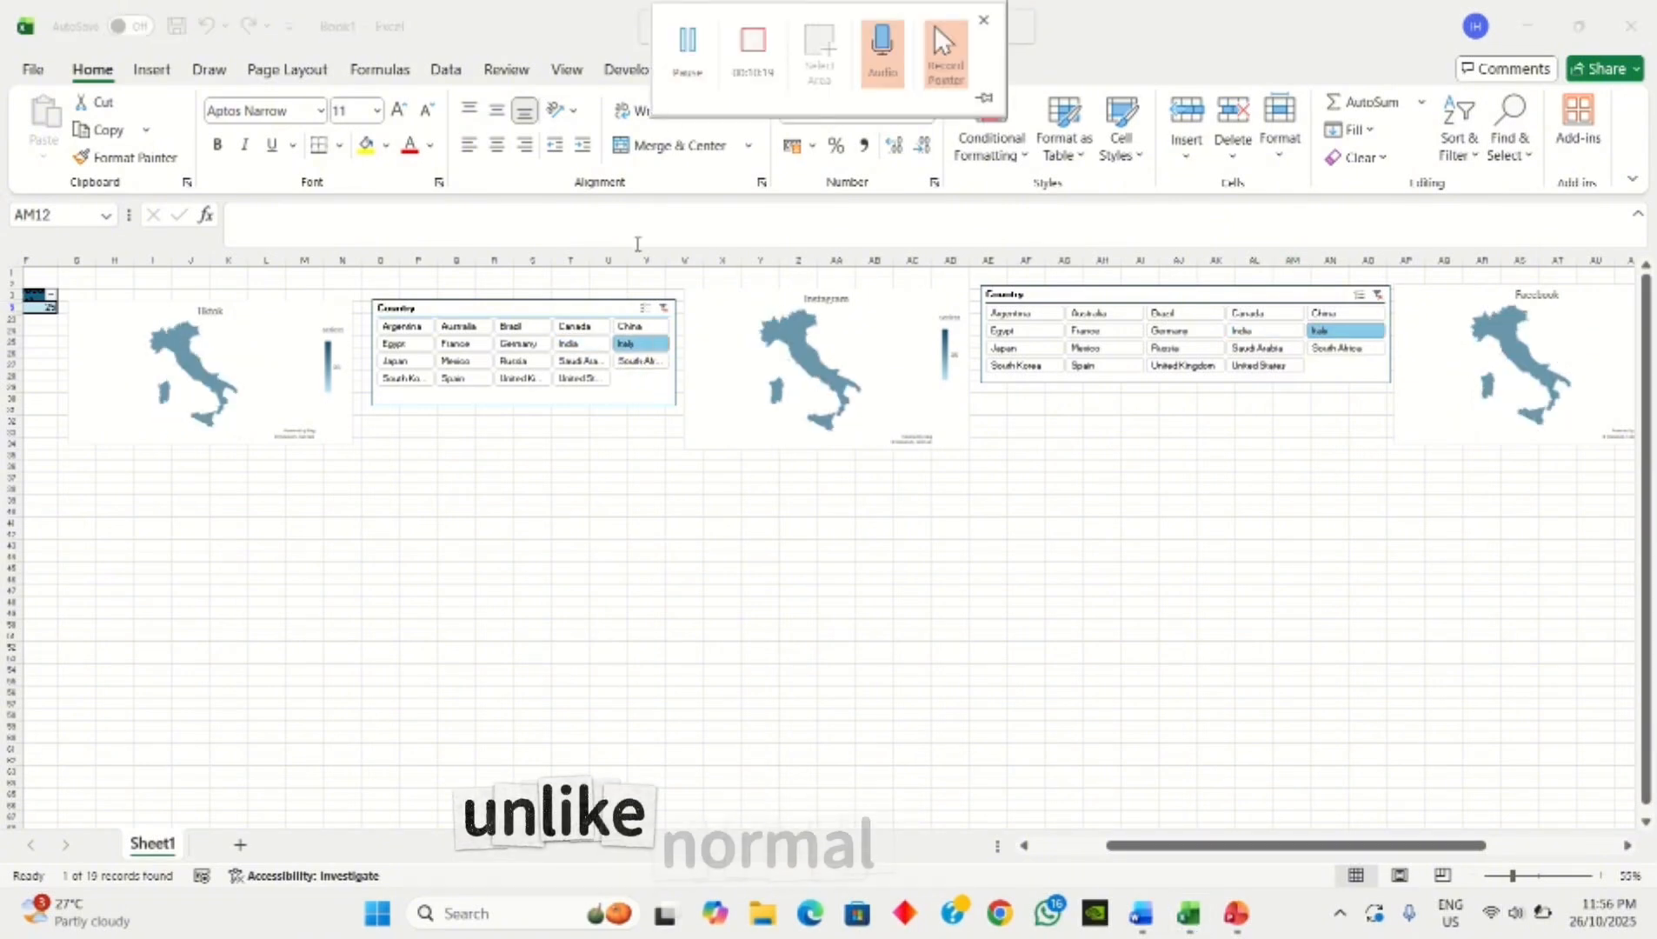